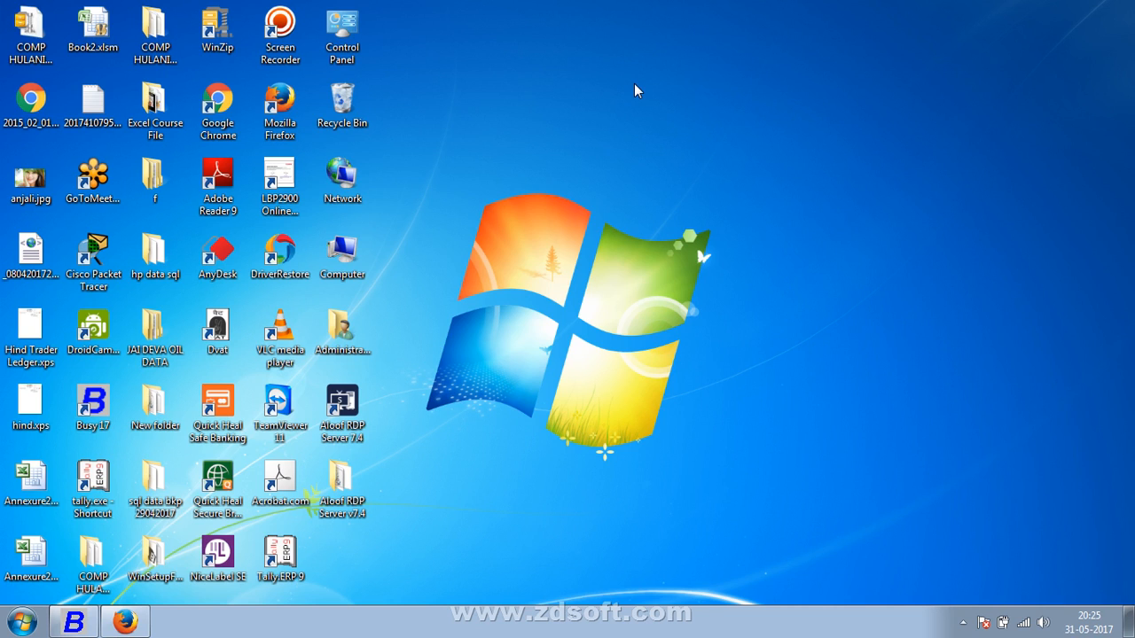
Hide the desktop icons and switch to Busy 17
right_click(635, 85)
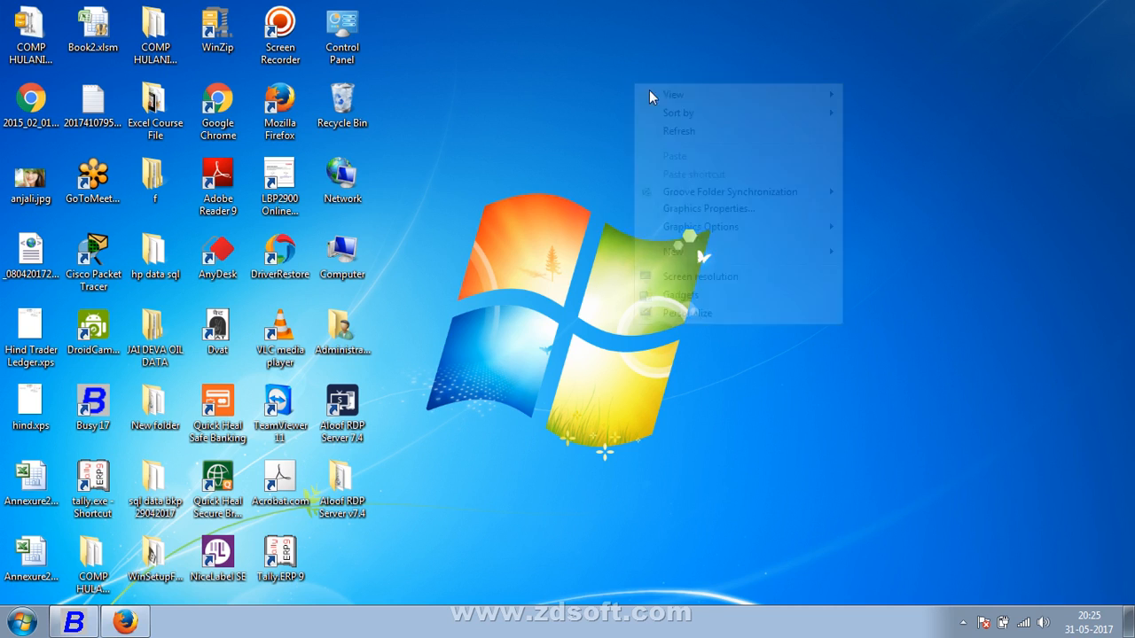
mouse_move(690, 95)
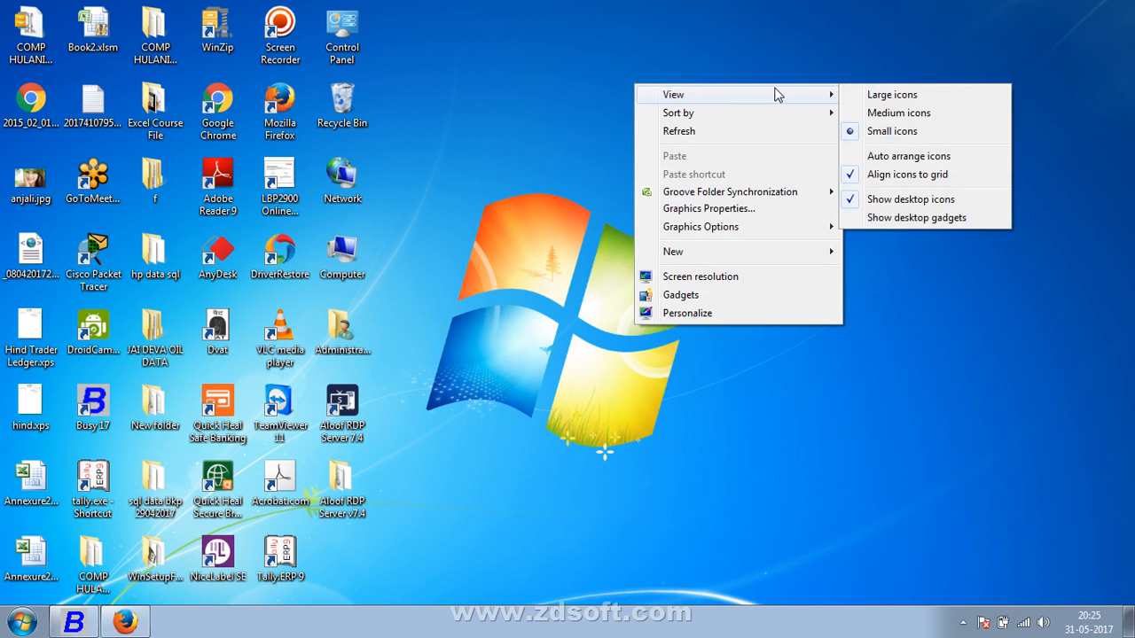
left_click(847, 197)
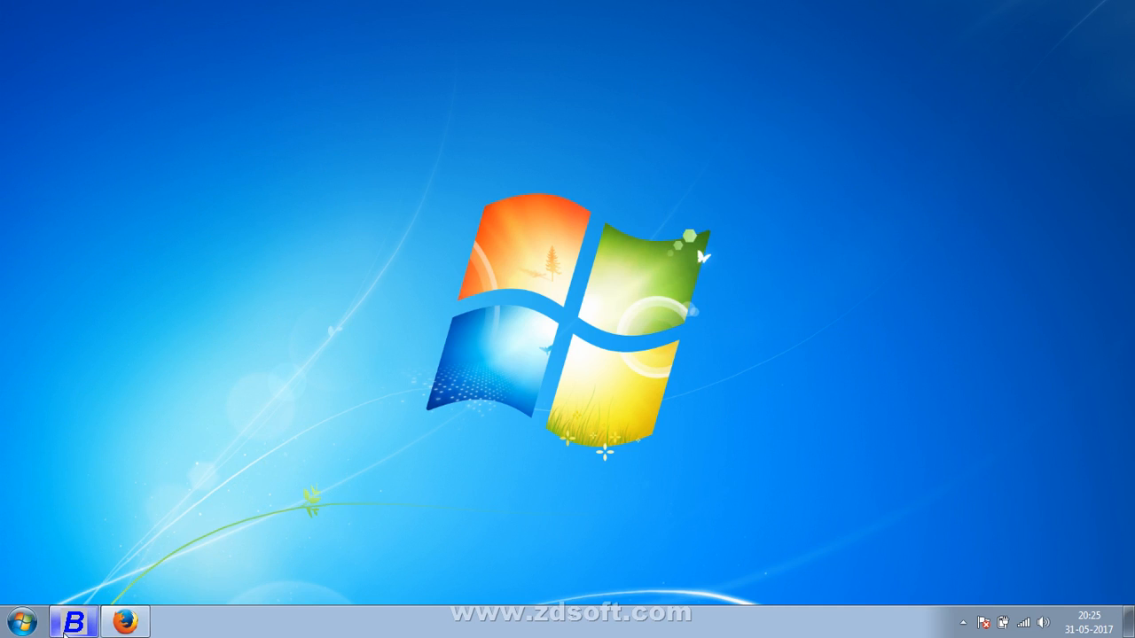
left_click(64, 631)
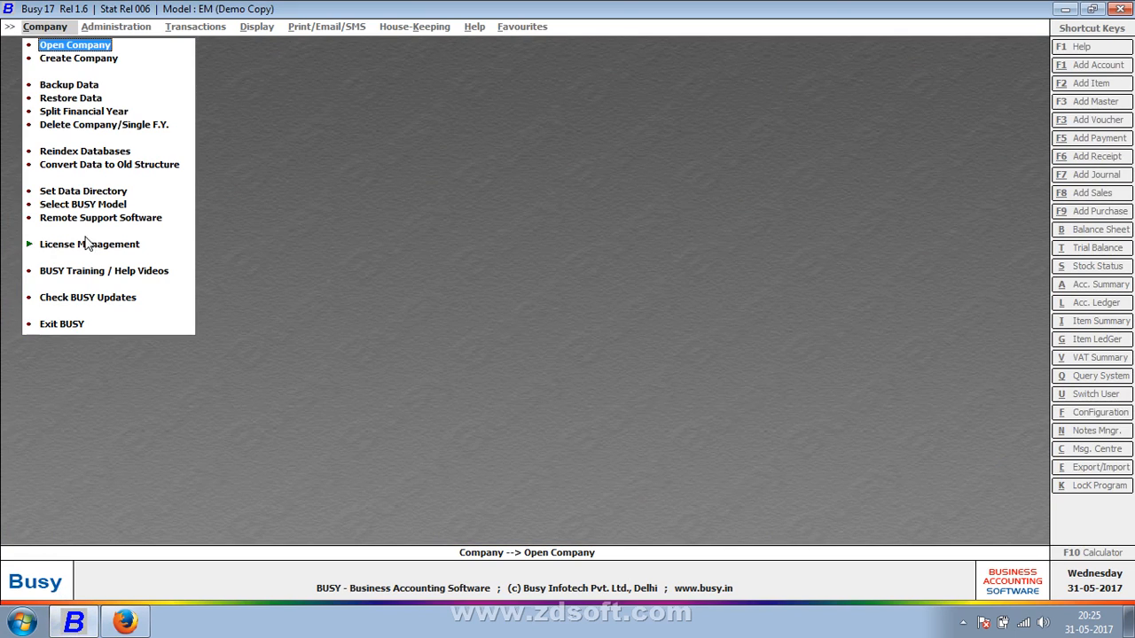
Check the data directory setting and close it
left_click(116, 193)
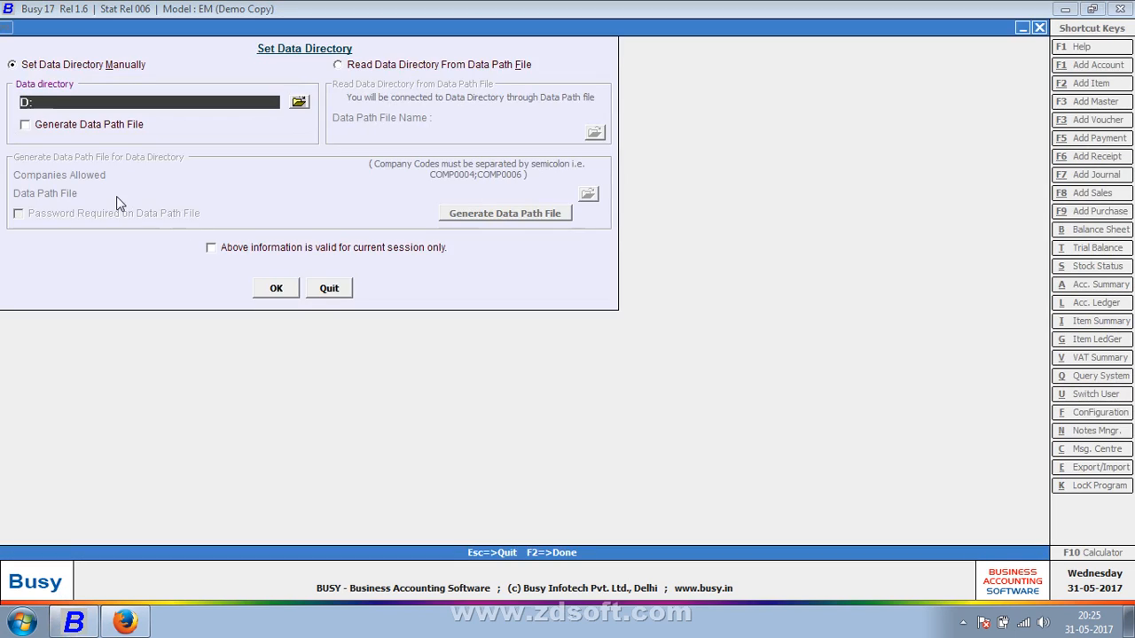
key("Escape")
left_click(116, 196)
key("Escape")
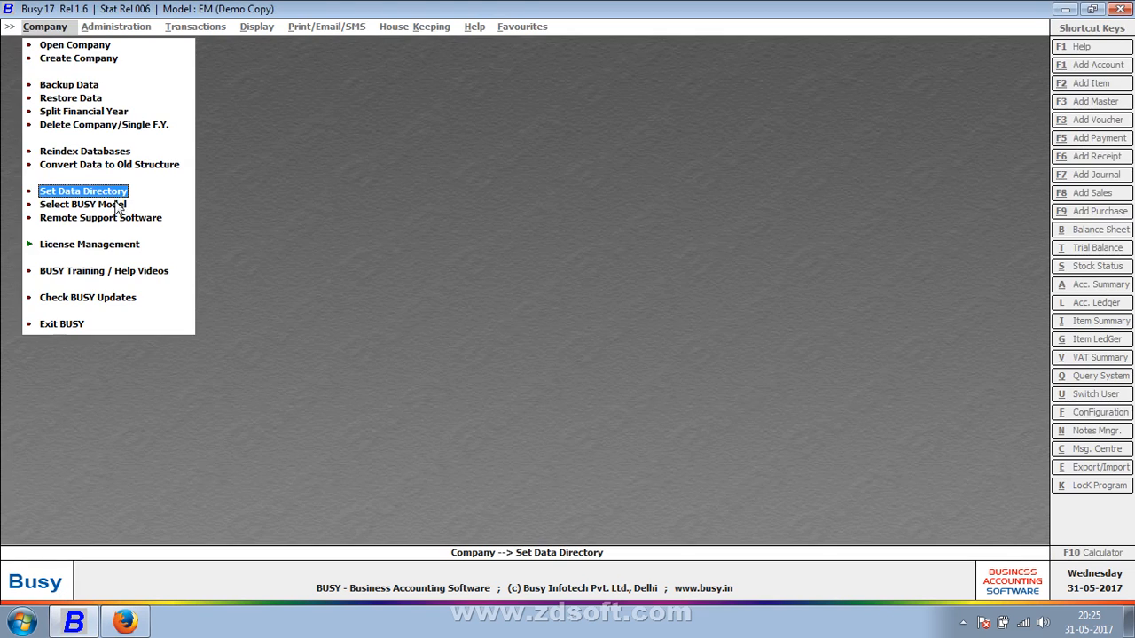
Save the BUSY model configuration with the Enterprise edition, Access database and Multi User type
left_click(117, 204)
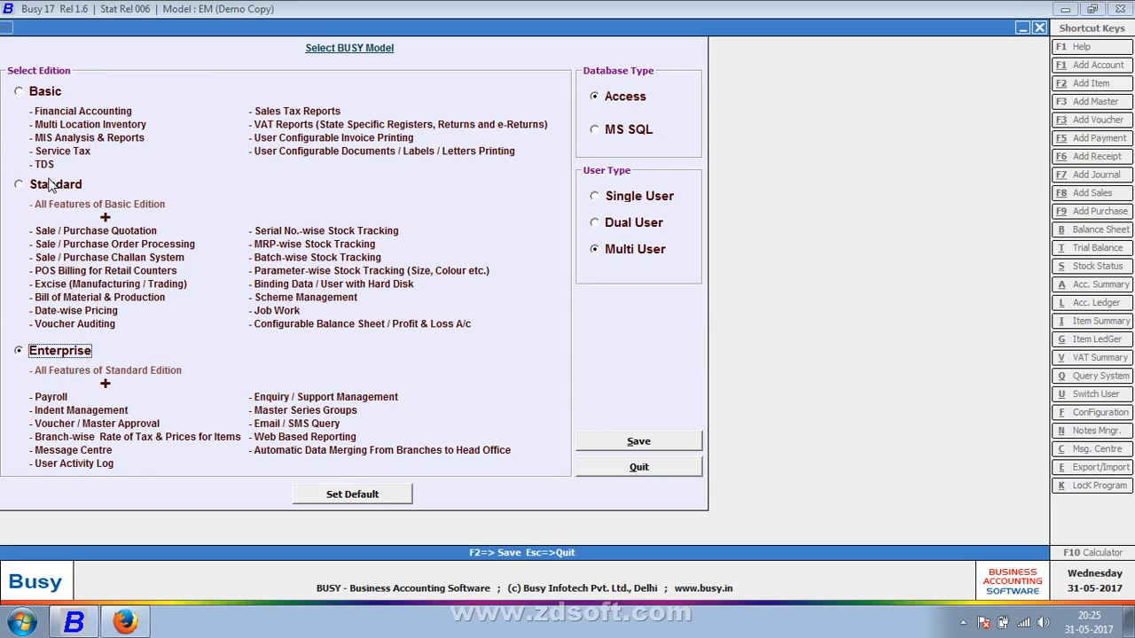
left_click(621, 441)
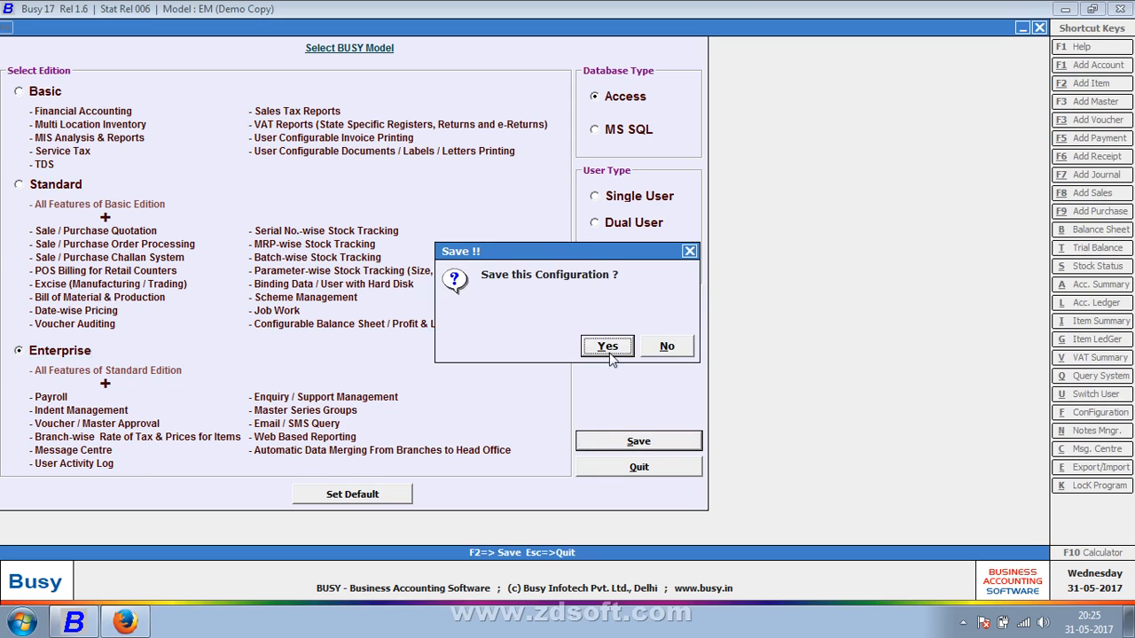
left_click(608, 348)
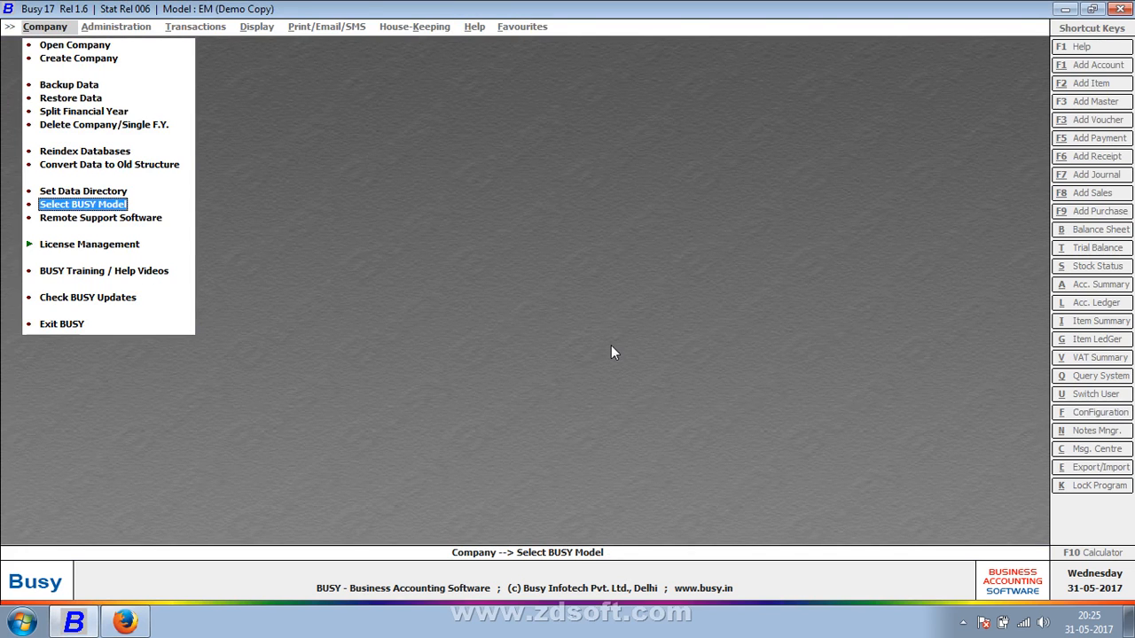
Start creating a company with the name and print name Payroll
key("Up")
key("Up")
key("Up")
key("Up")
key("Up")
key("Up")
key("Up")
key("Up")
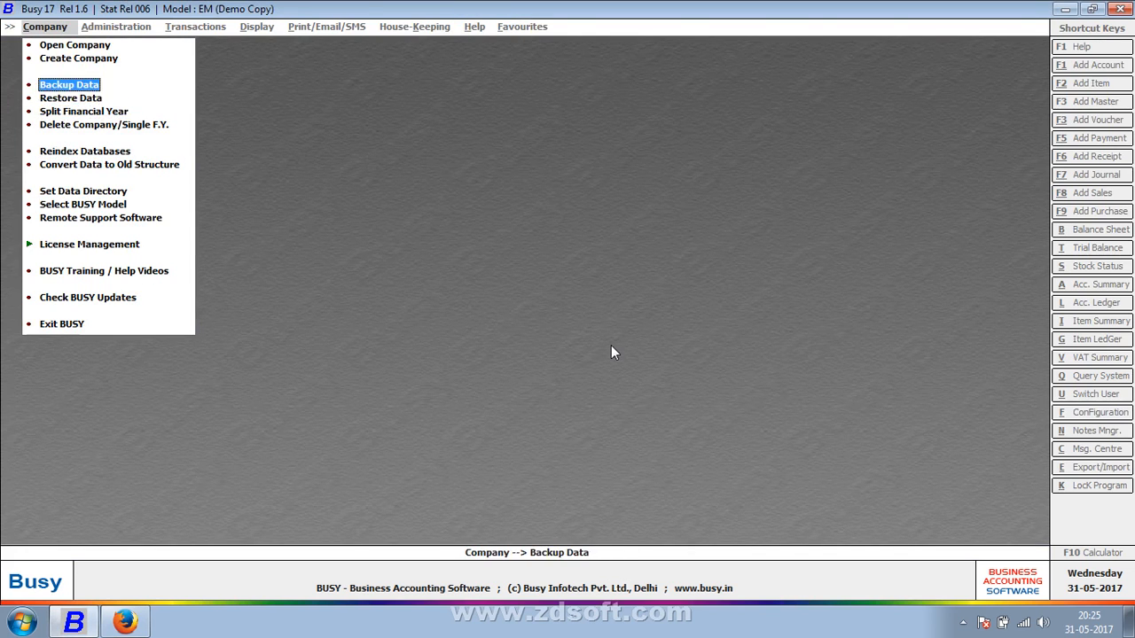
key("Return")
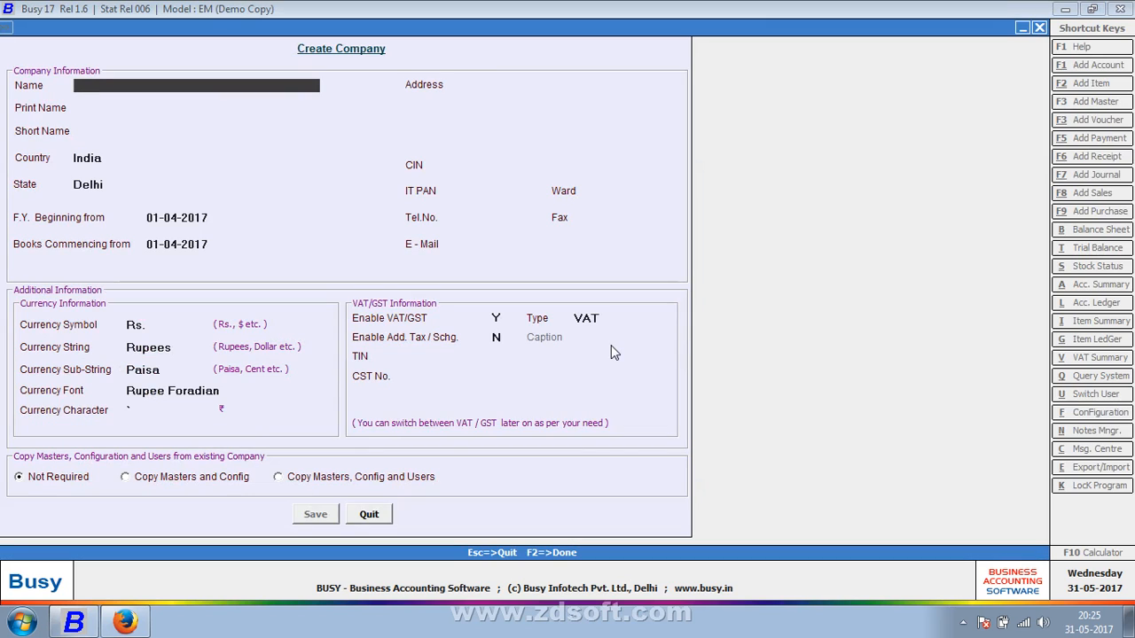
type("demon")
key("BackSpace")
key("BackSpace")
key("BackSpace")
key("BackSpace")
key("BackSpace")
type("payroll")
key("Return")
key("Return")
key("Return")
key("Return")
key("Return")
key("Return")
key("Return")
key("Return")
key("Return")
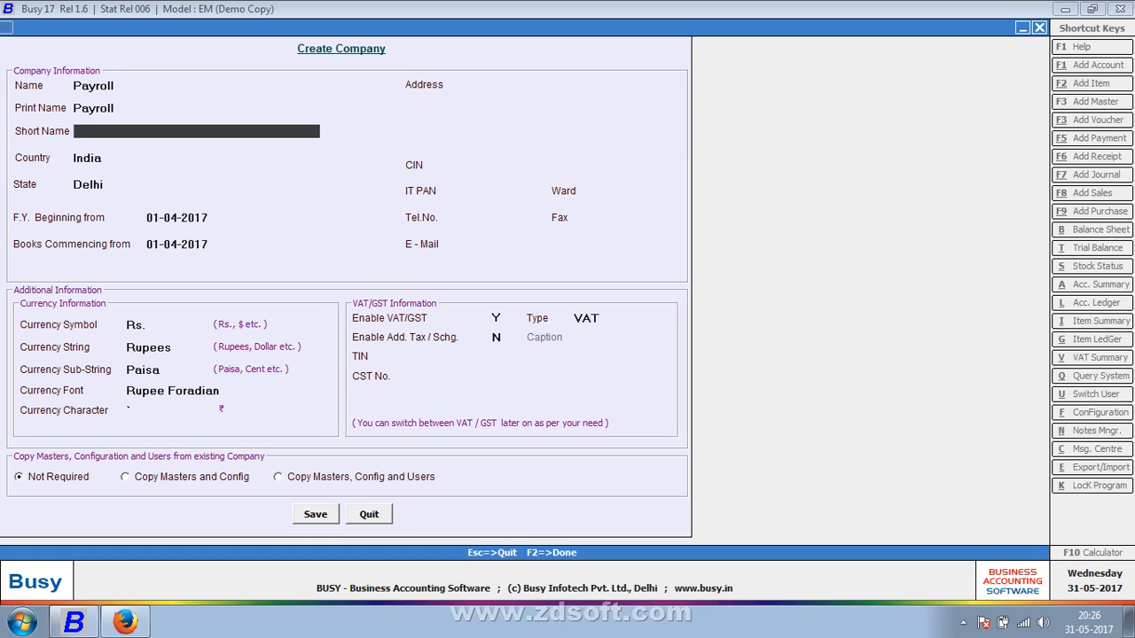
Accept the remaining company defaults, choose VAT as the tax type and create the company
key("Return")
key("Return")
key("Return")
key("Return")
key("Return")
key("Return")
key("Return")
key("Return")
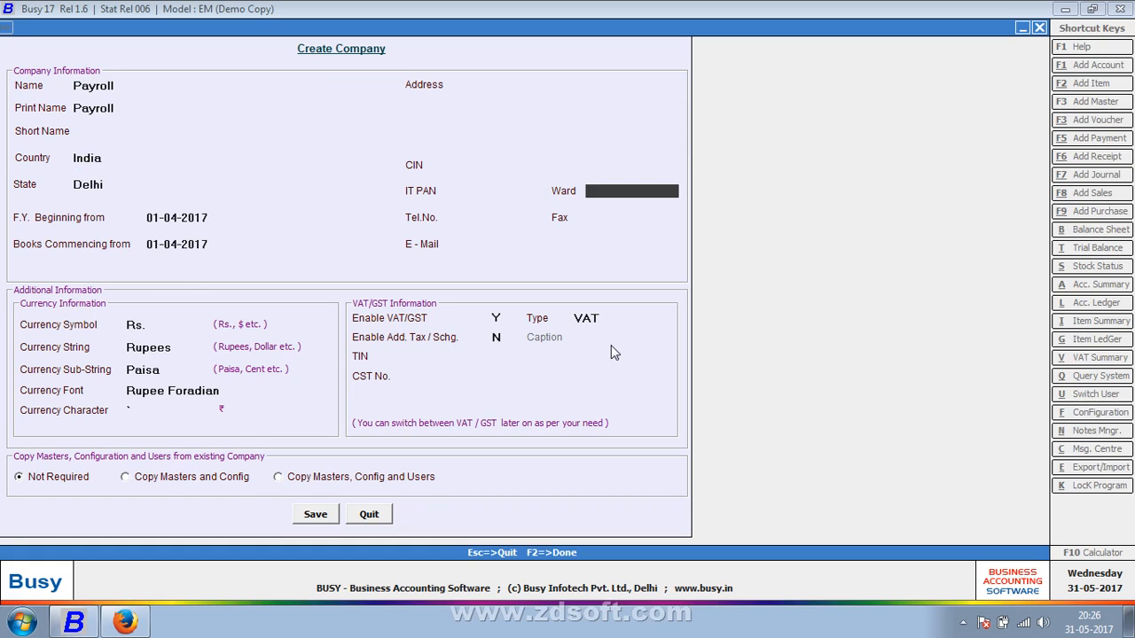
key("Return")
key("Return")
key("Return")
key("Return")
key("Return")
key("Return")
key("Return")
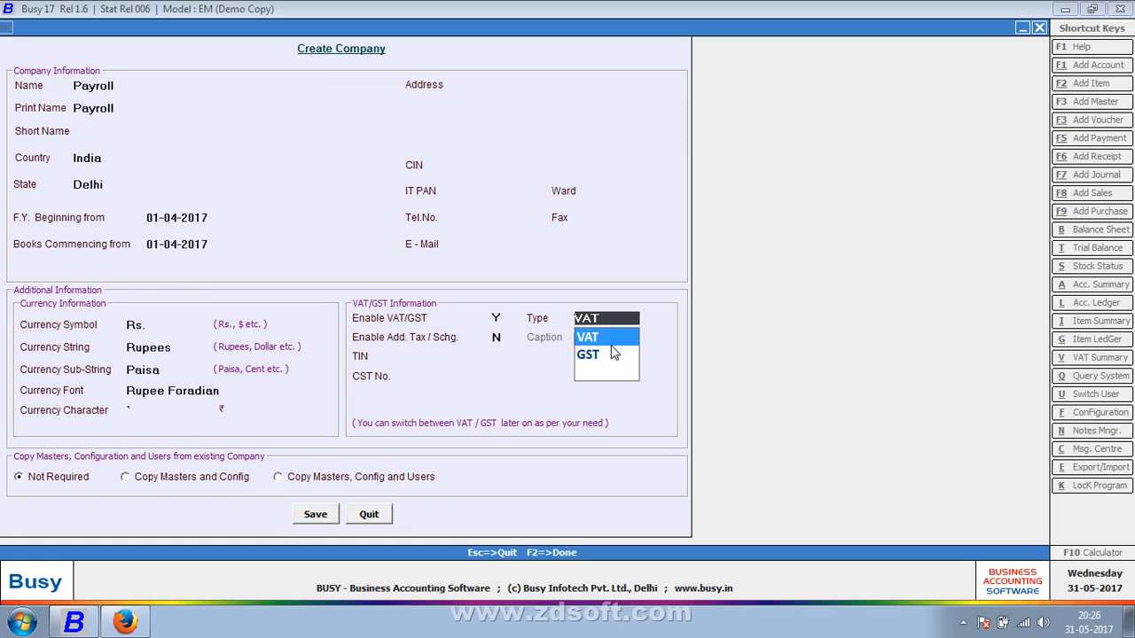
left_click(611, 345)
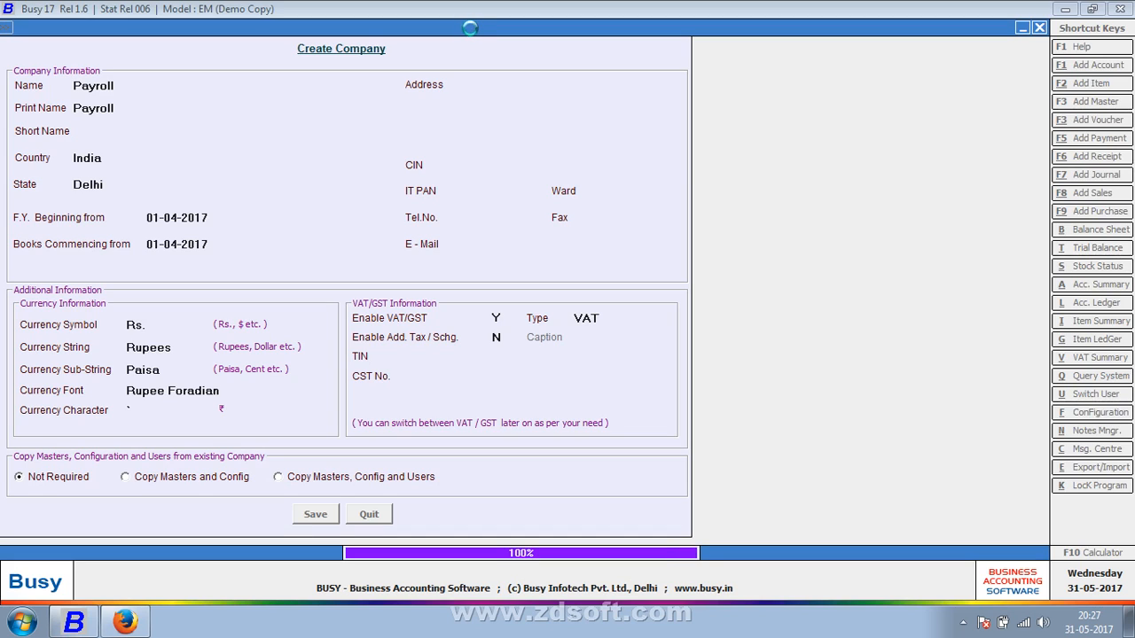
Enter the superuser name, password and recheck password for the new company and save them
key("Return")
type("P")
key("Return")
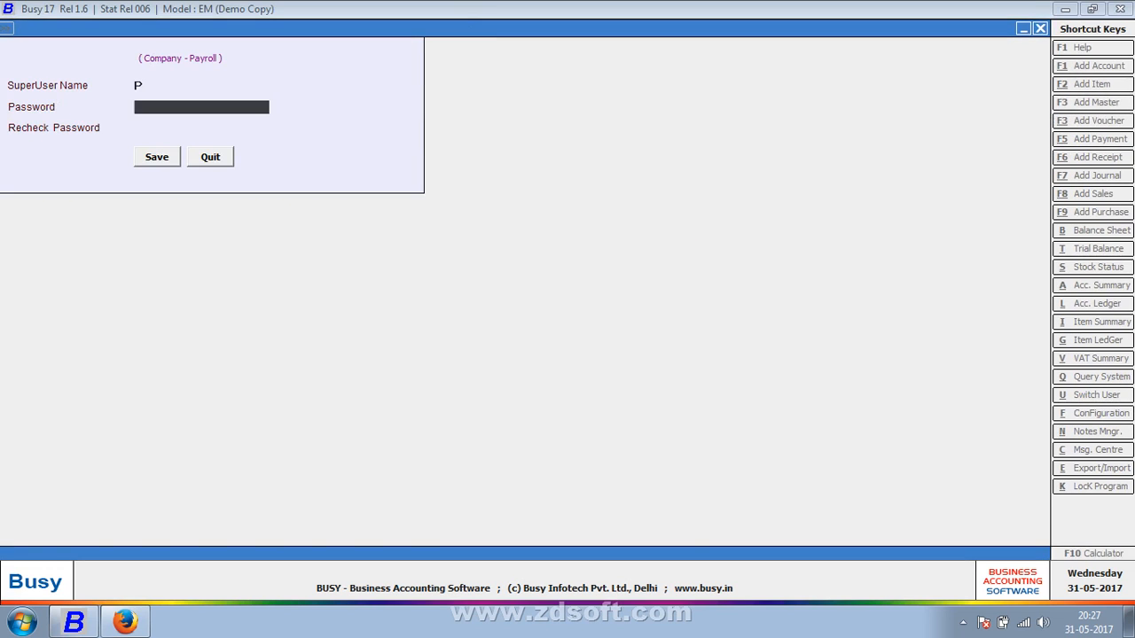
type("p")
key("Return")
type("p")
key("Return")
key("Return")
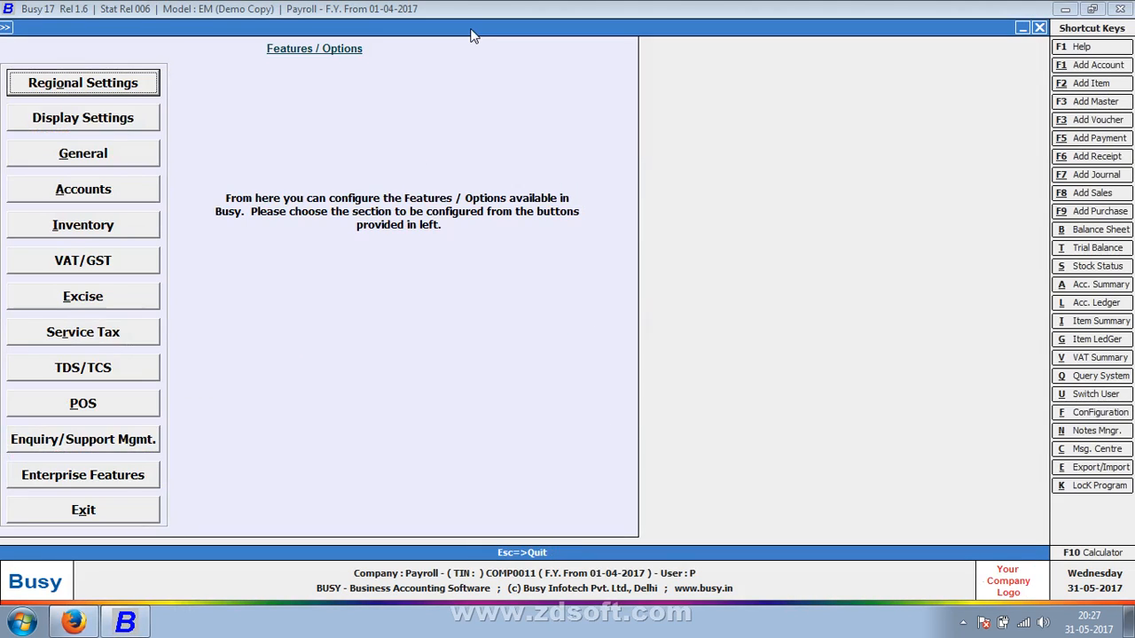
Open the Enterprise Features settings in the company's Features / Options configuration
key("Escape")
key("Escape")
key("Right")
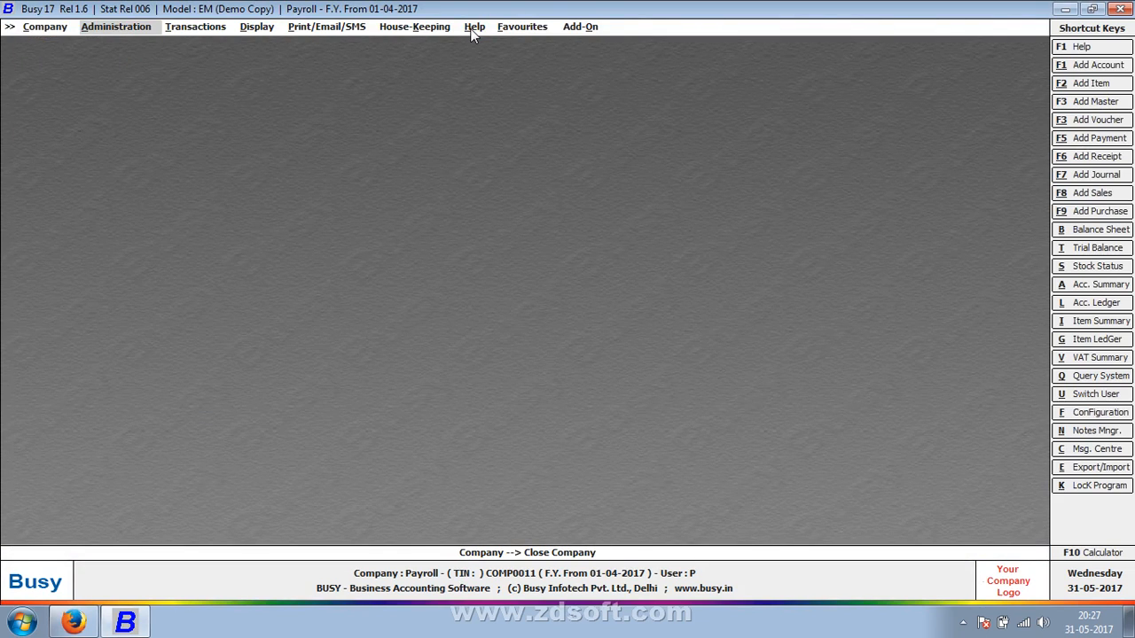
key("Return")
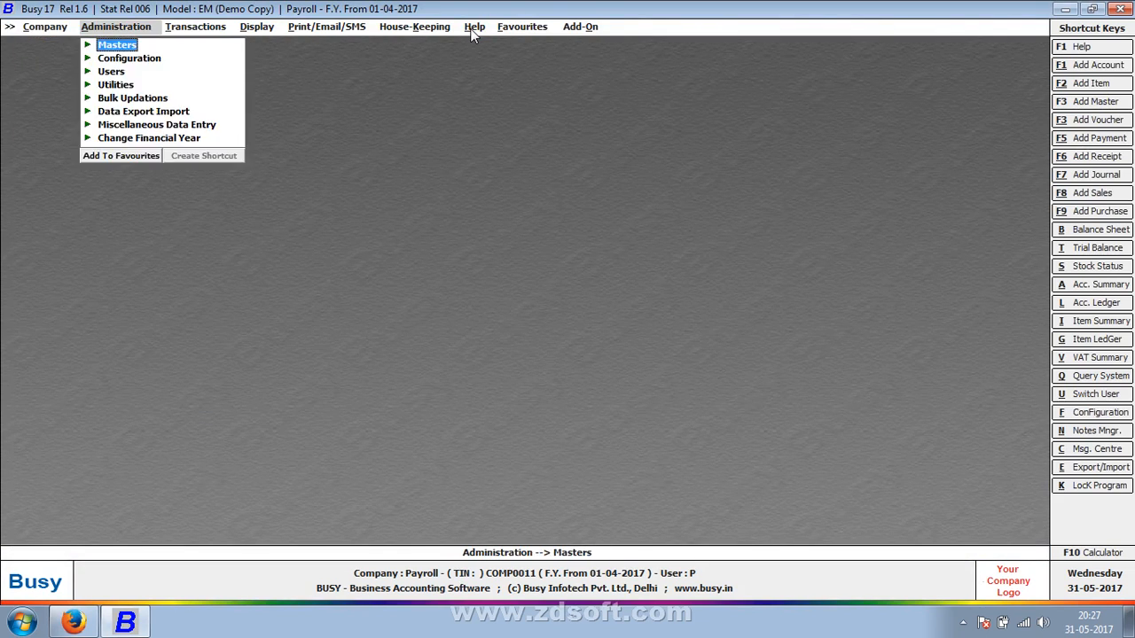
key("Down")
key("Return")
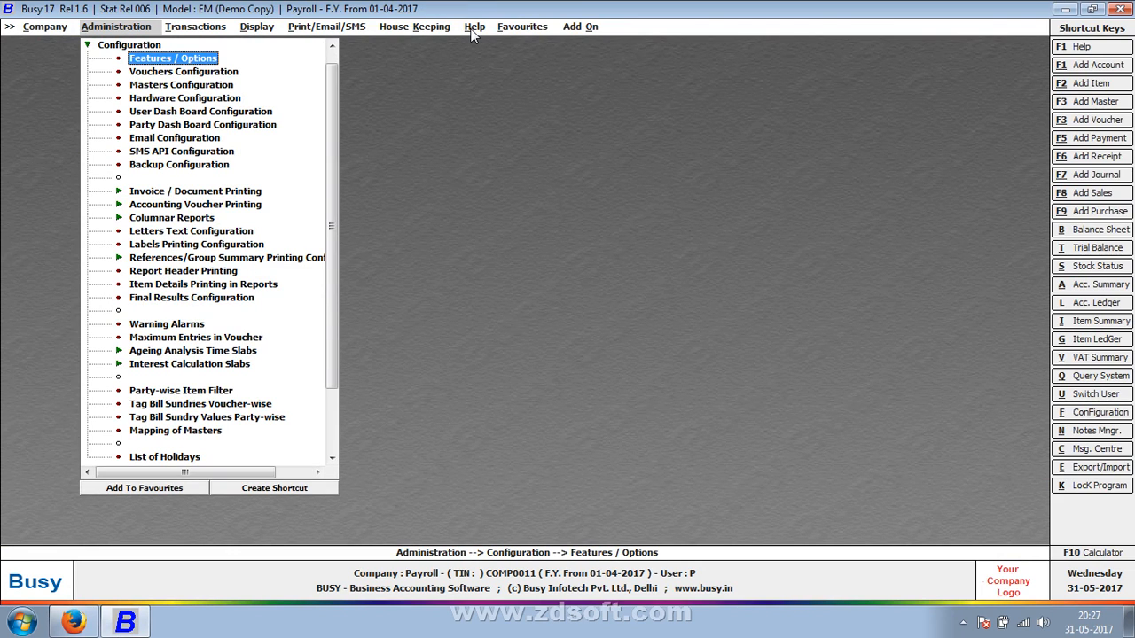
key("Return")
key("Down")
key("Down")
key("Down")
key("Down")
key("Down")
key("Down")
key("Down")
key("Down")
key("Down")
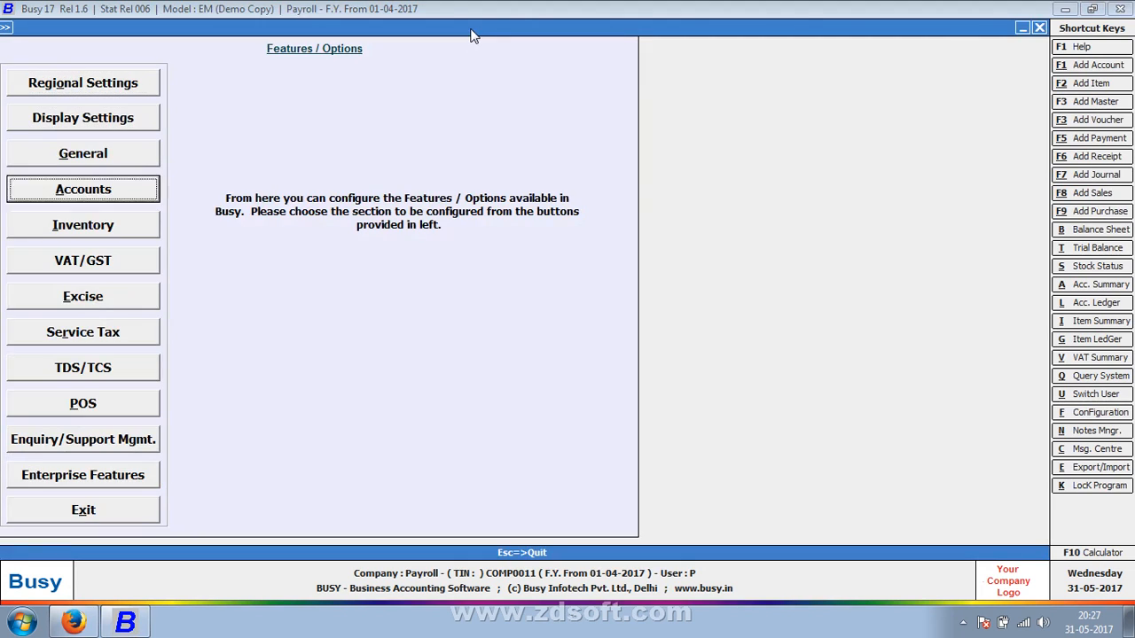
key("Down")
key("Down")
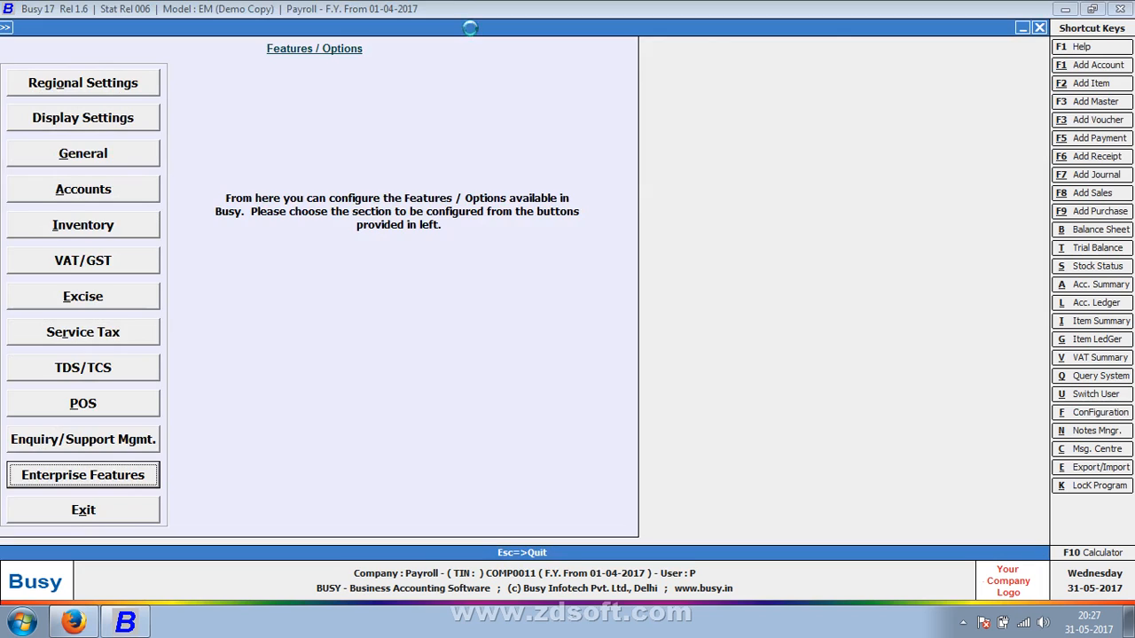
key("Return")
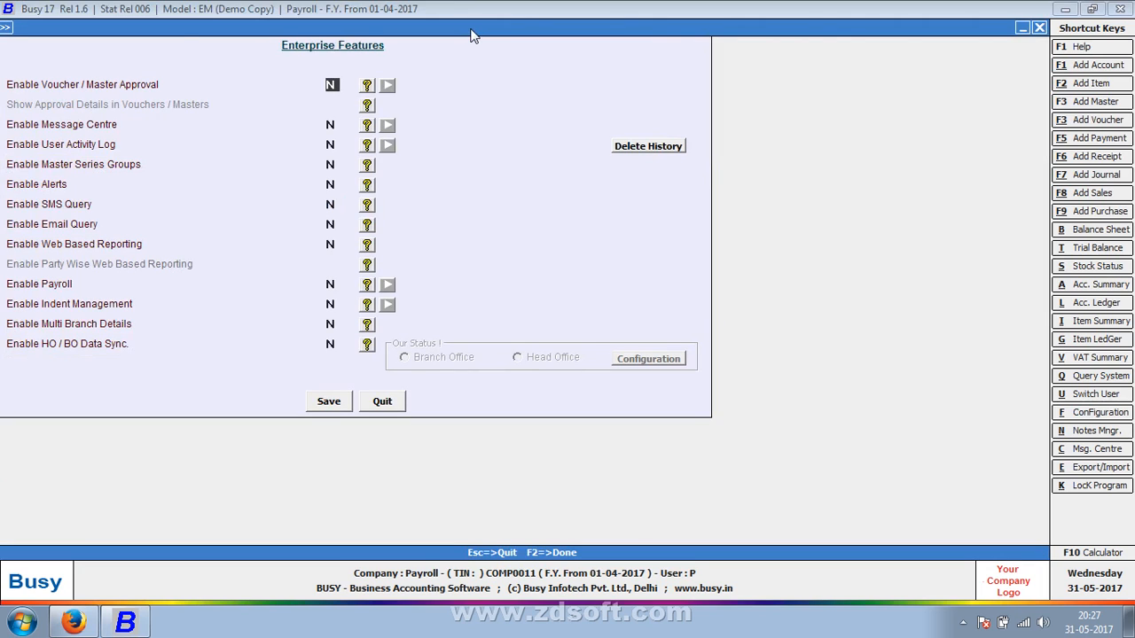
Set Enable Payroll to Y and open its configuration
key("Down")
key("Down")
key("Down")
key("Down")
key("Down")
key("Down")
key("Down")
key("Down")
key("y")
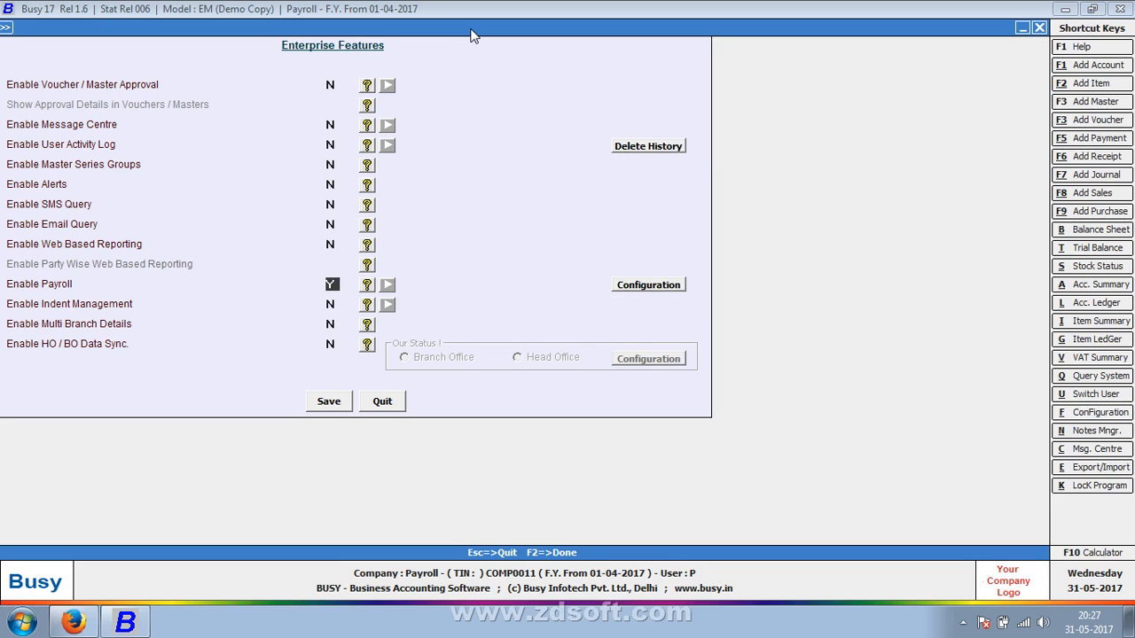
left_click(619, 283)
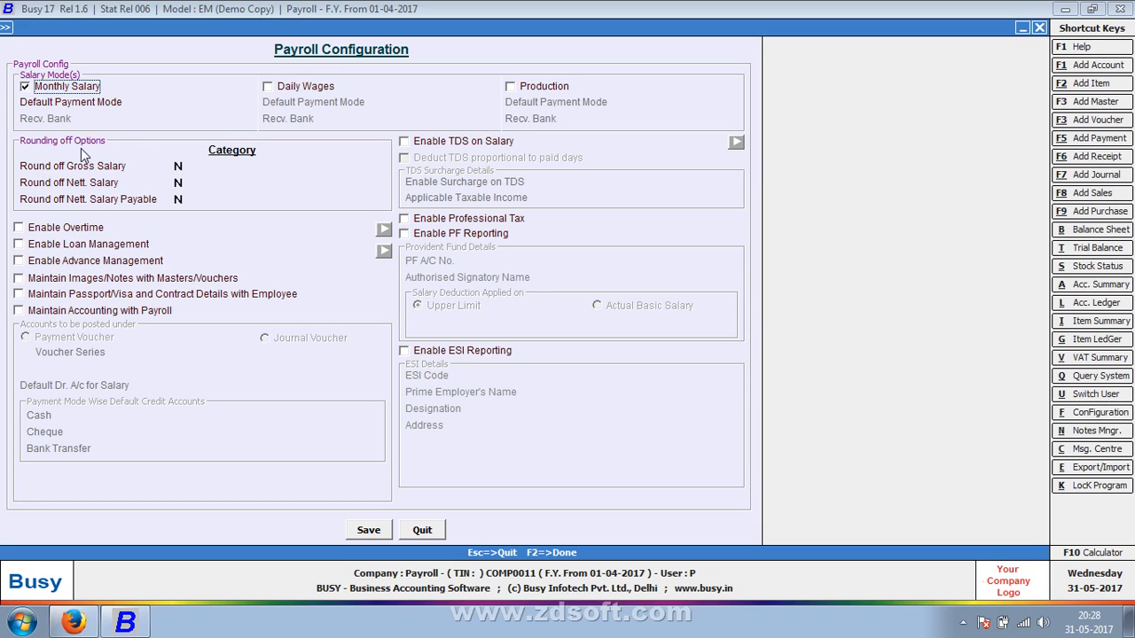
Keep Monthly Salary as the salary mode and enable gross salary rounding with the Automatic category
key("space")
key("space")
left_click(180, 165)
type("Y")
key("Return")
key("Down")
key("Down")
key("Return")
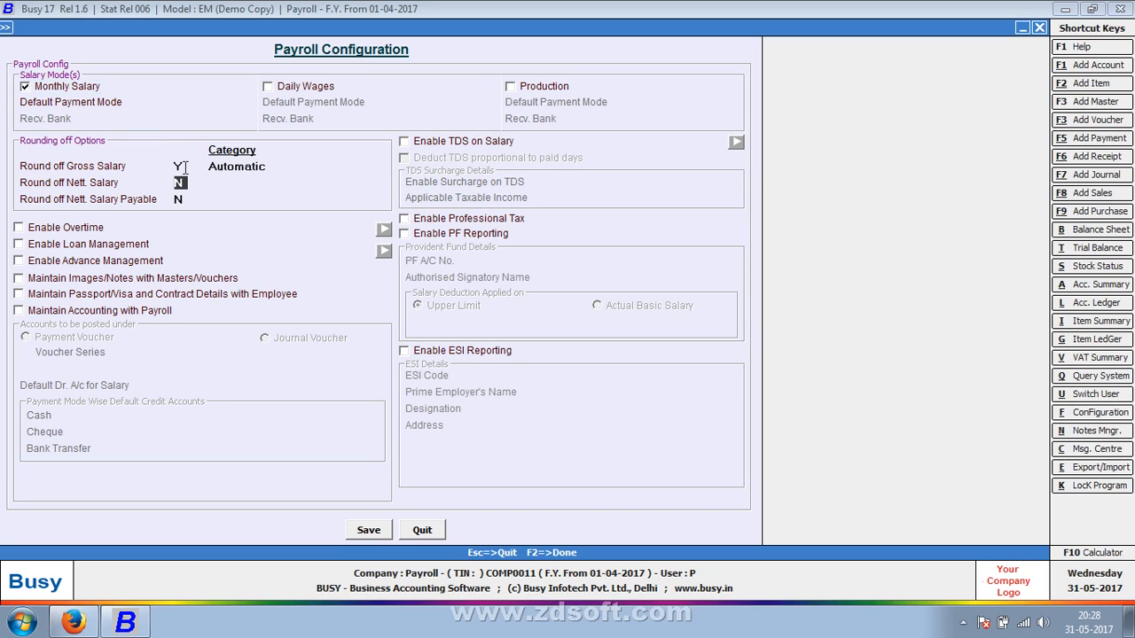
Enable rounding for nett. salary and nett. salary payable, both with the Automatic category
type("Y")
key("Return")
key("Down")
key("Down")
key("Return")
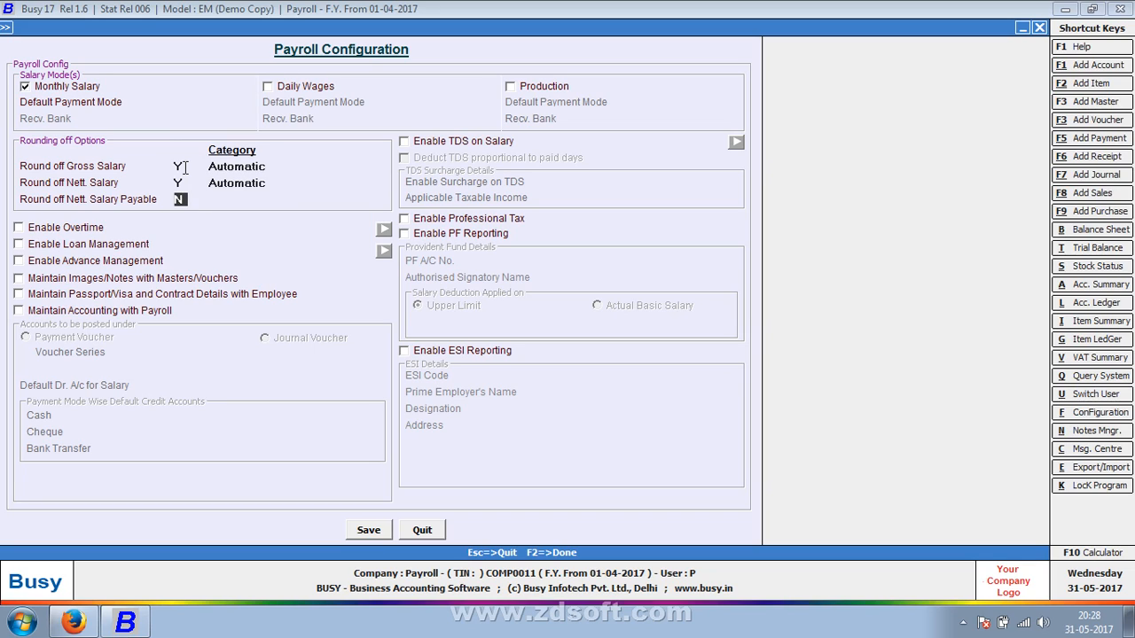
type("Y")
key("Return")
key("Down")
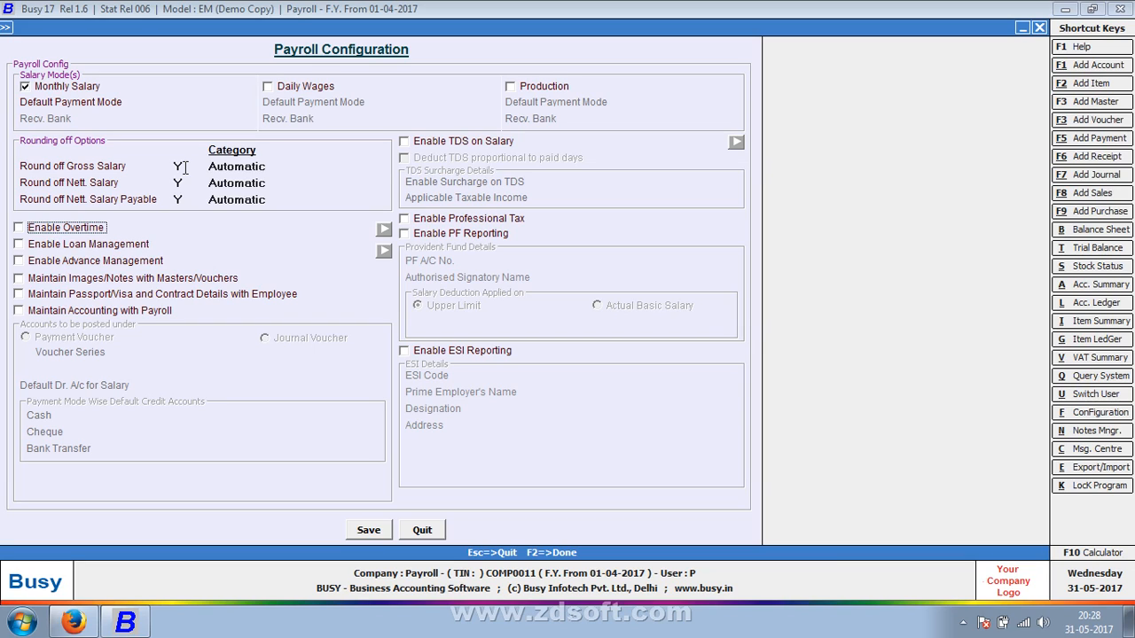
Maintain accounting with payroll through payment vouchers in series Main, with Salary as default debit account and Cash as the cash-mode credit account
left_click(127, 313)
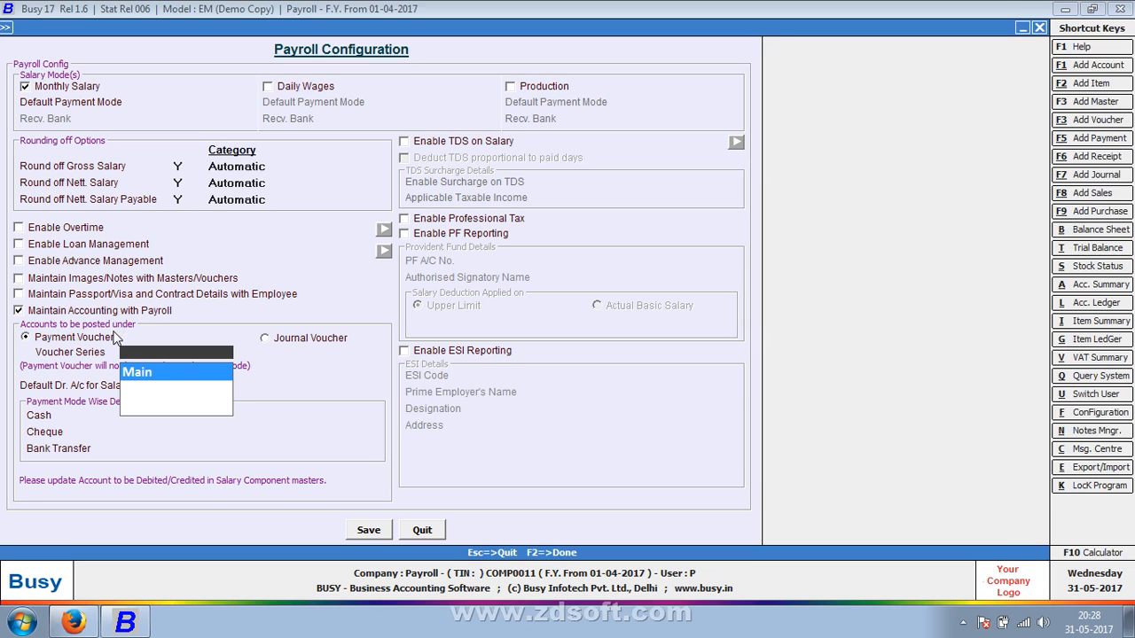
left_click(162, 376)
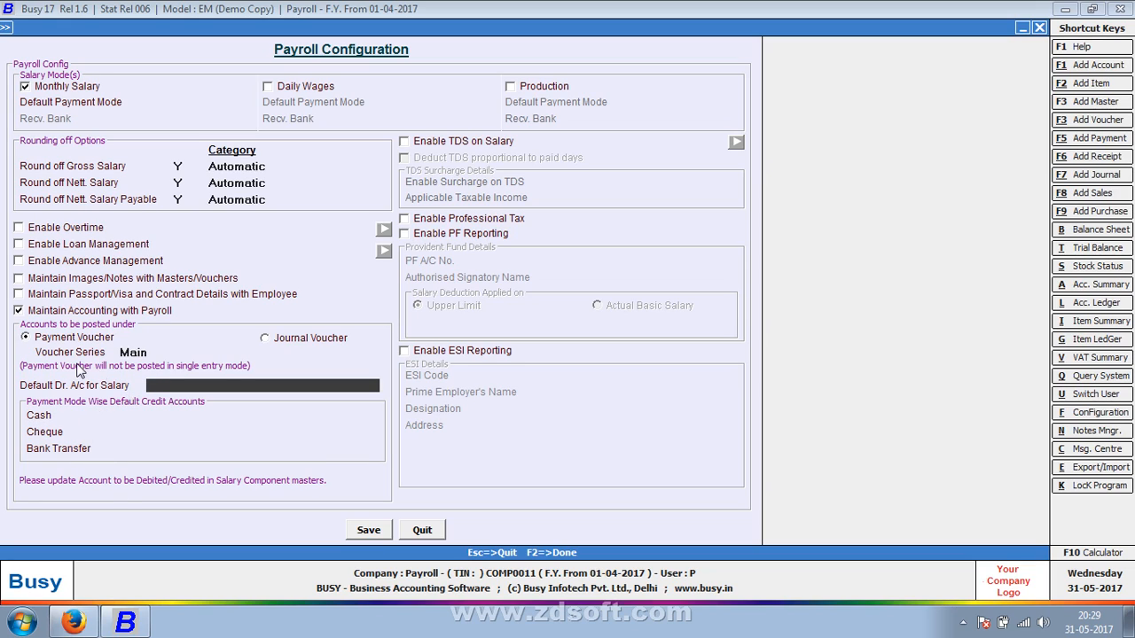
type("Sal")
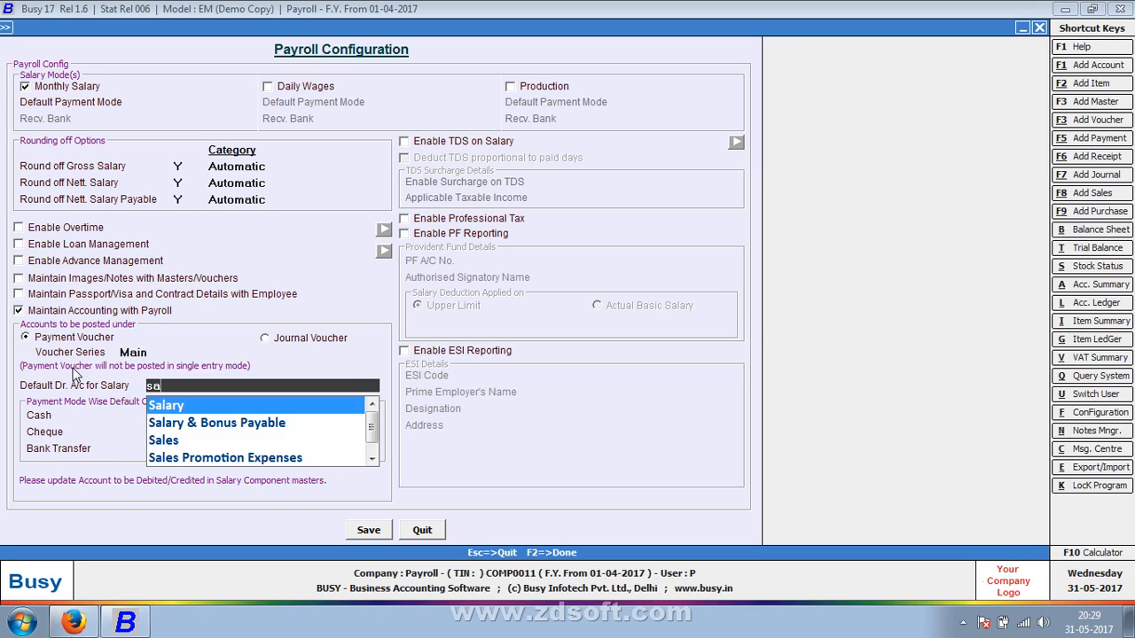
key("Return")
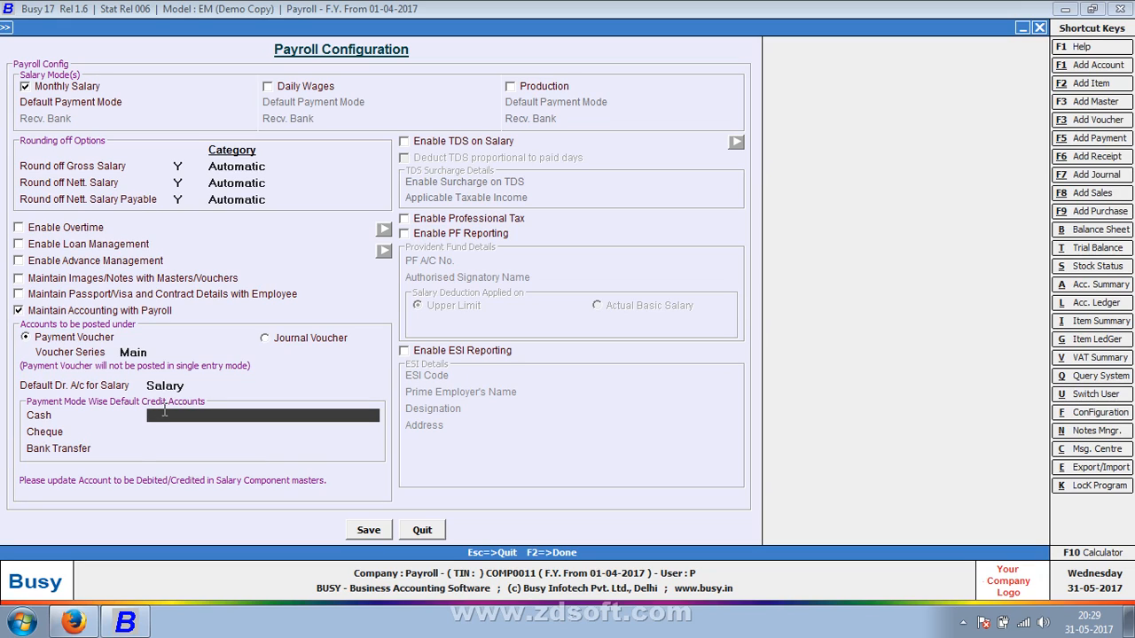
type("Cas")
key("Return")
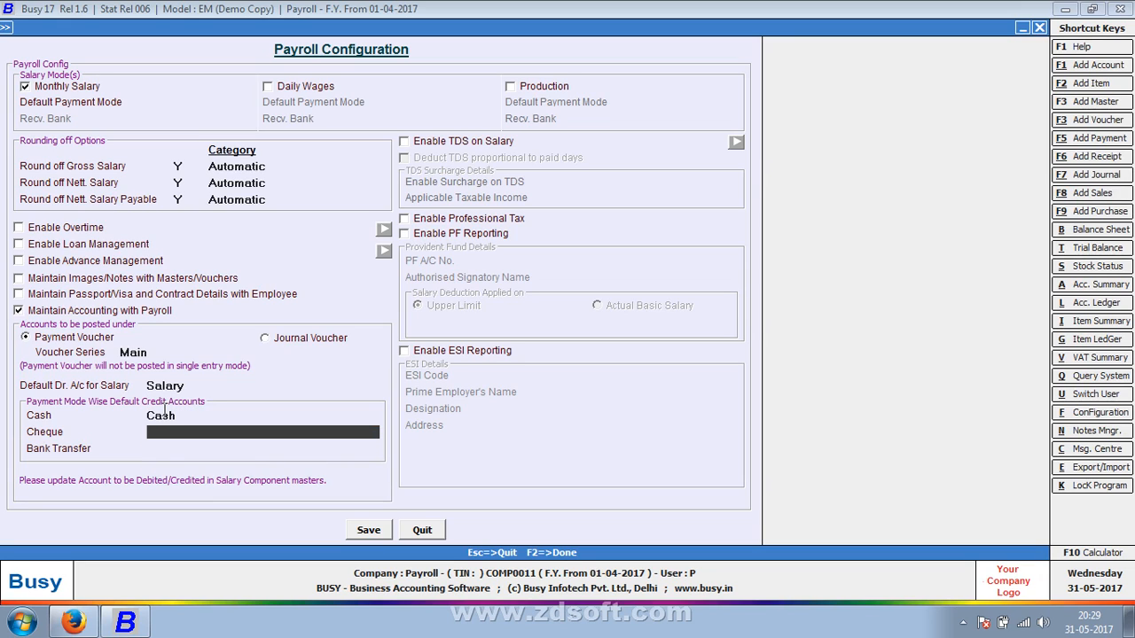
Create and save a new account PNB BANK under the Bank Accounts group as the cheque-mode default credit account
key("F3")
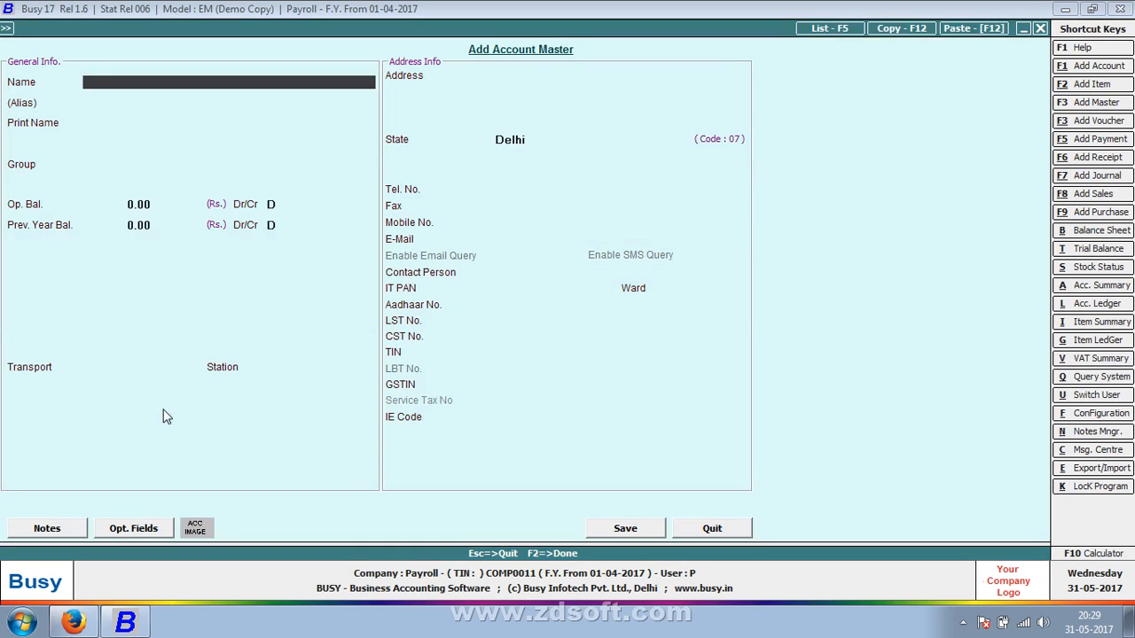
type("PNB BANK")
key("Return")
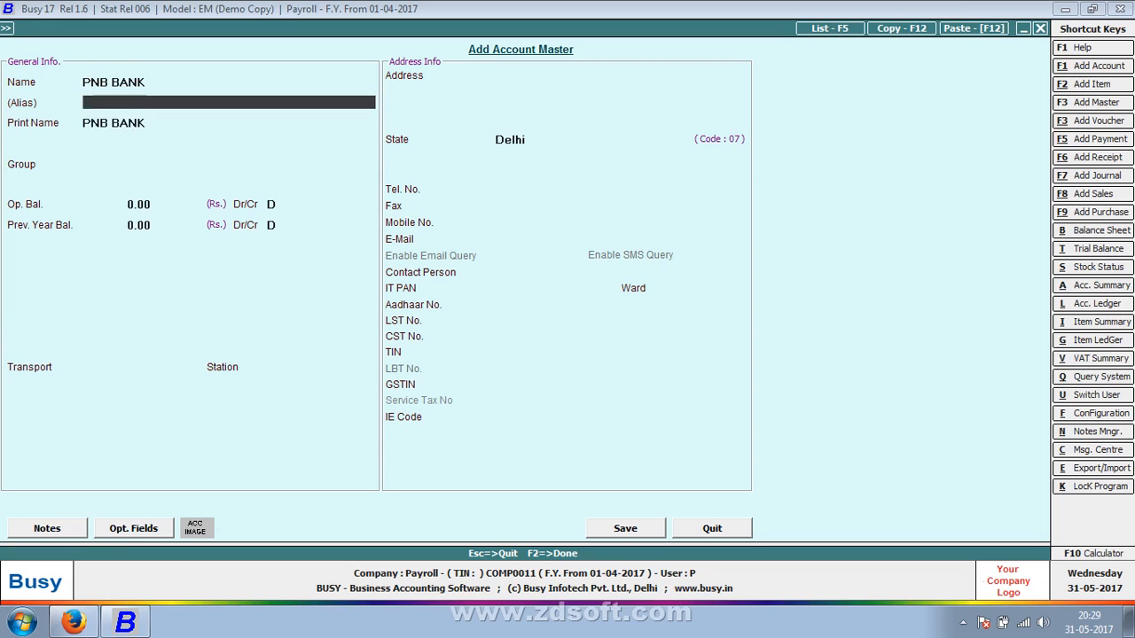
key("Return")
key("Return")
key("Return")
key("F2")
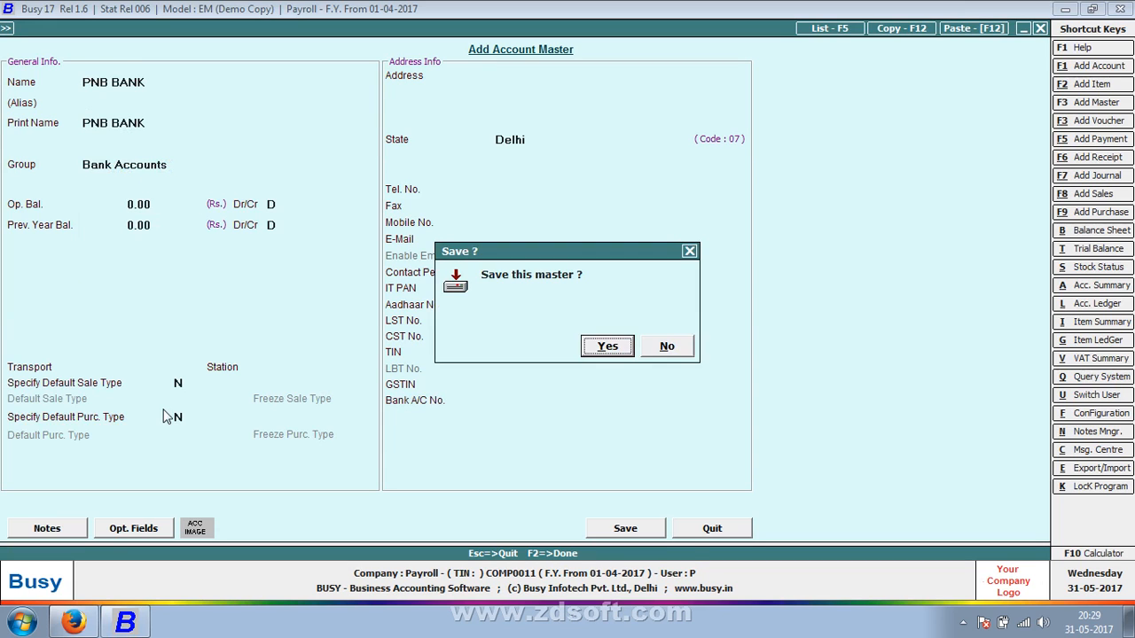
key("Return")
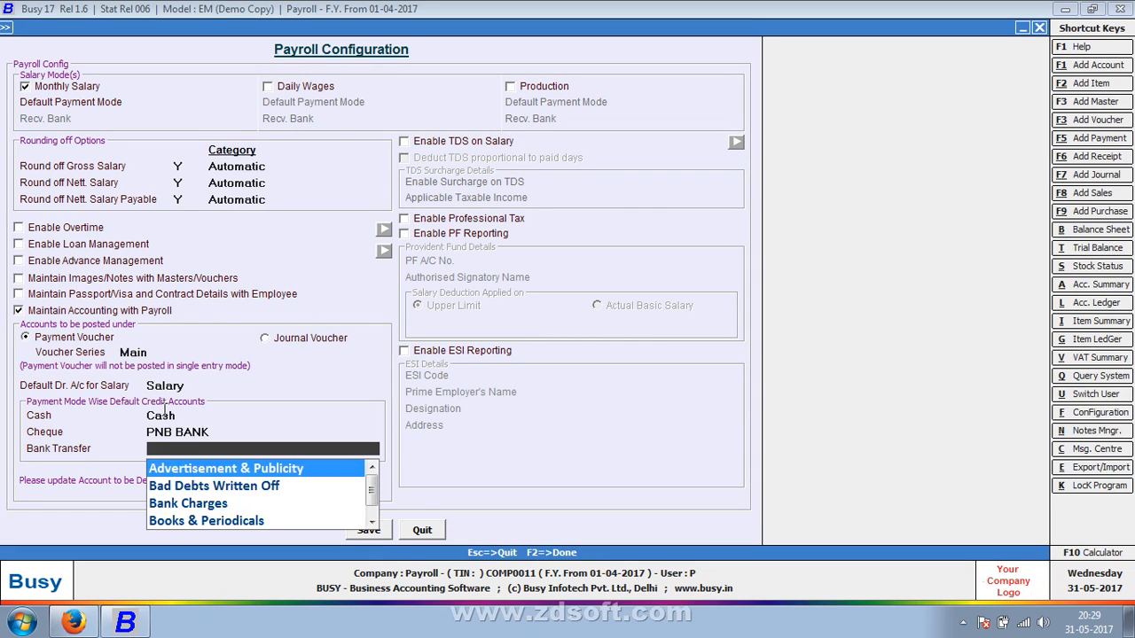
Set PNB BANK as the bank-transfer credit account, then save the payroll configuration and the enterprise features
type("PNB")
key("Return")
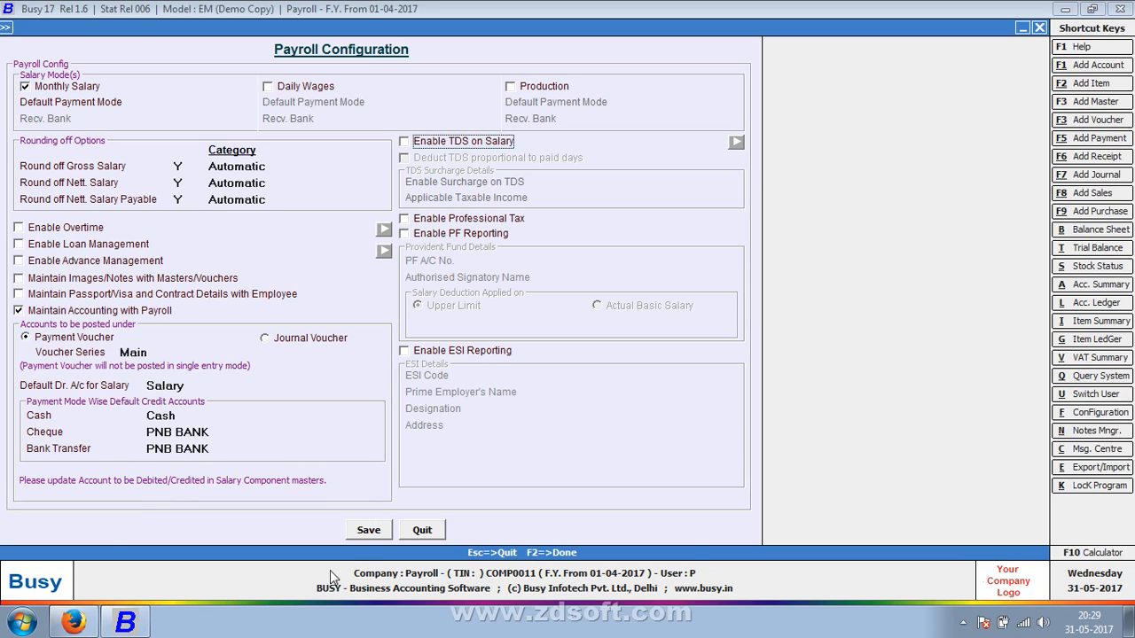
left_click(371, 530)
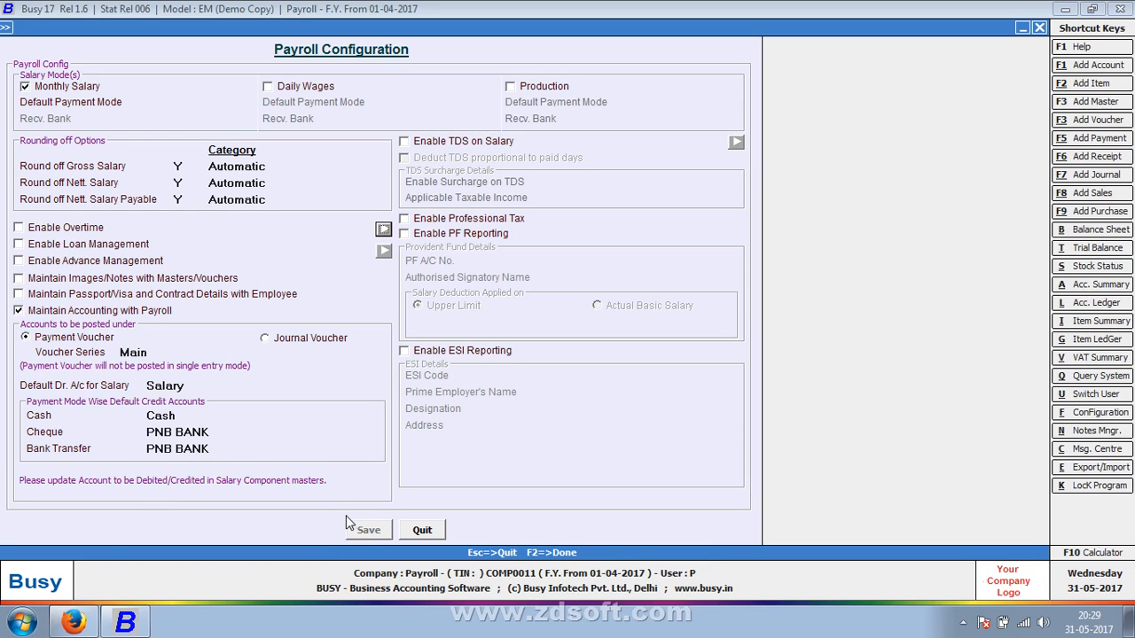
key("Escape")
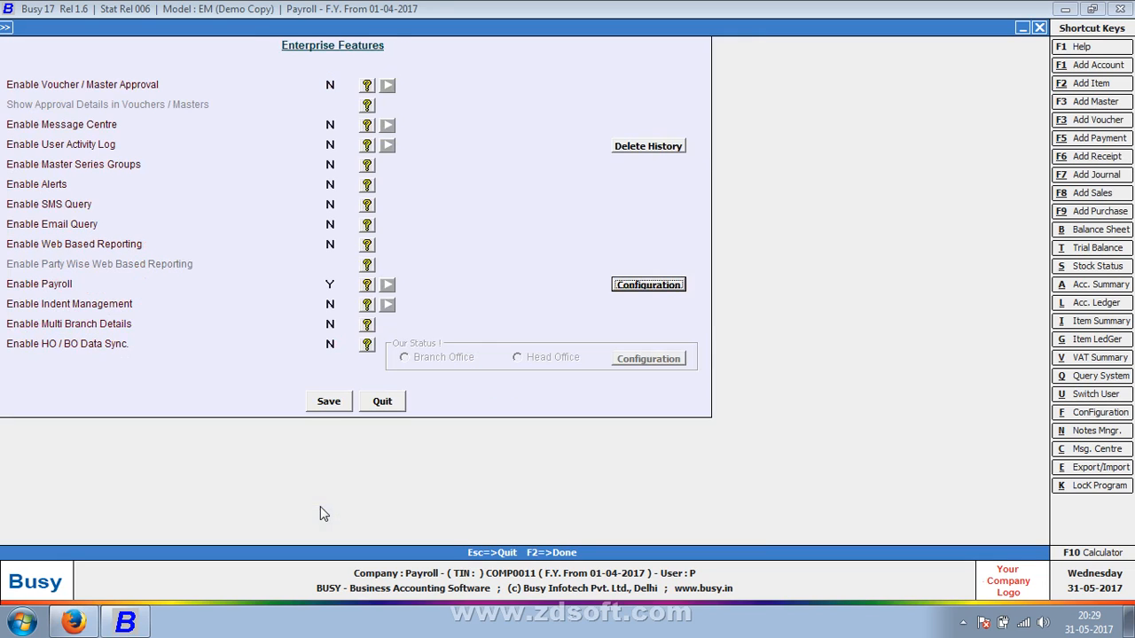
key("Tab")
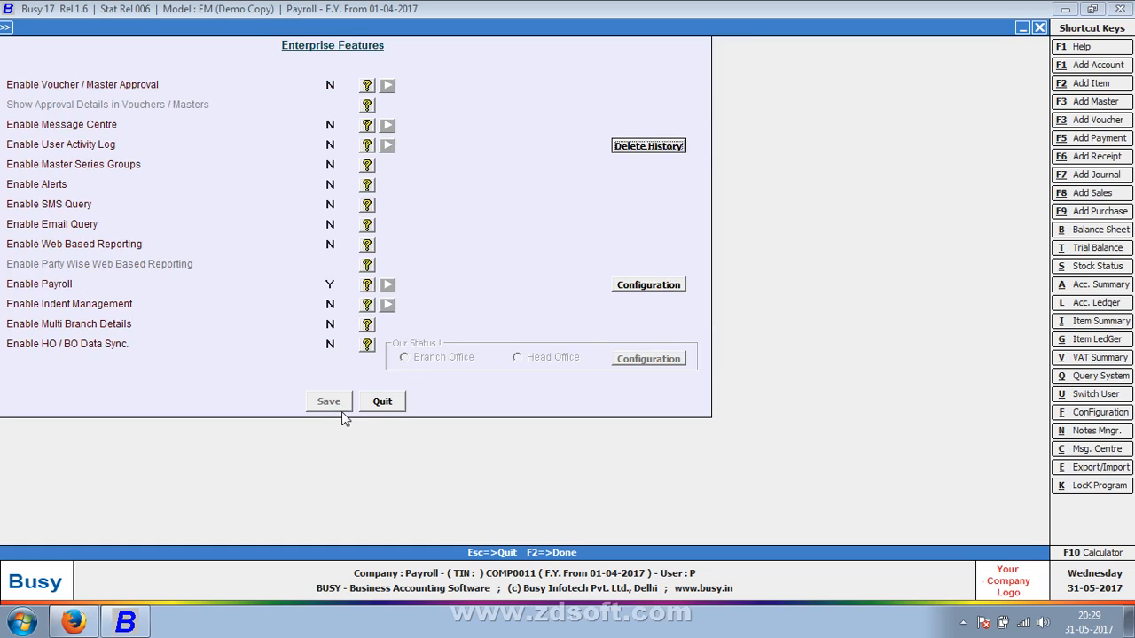
key("Escape")
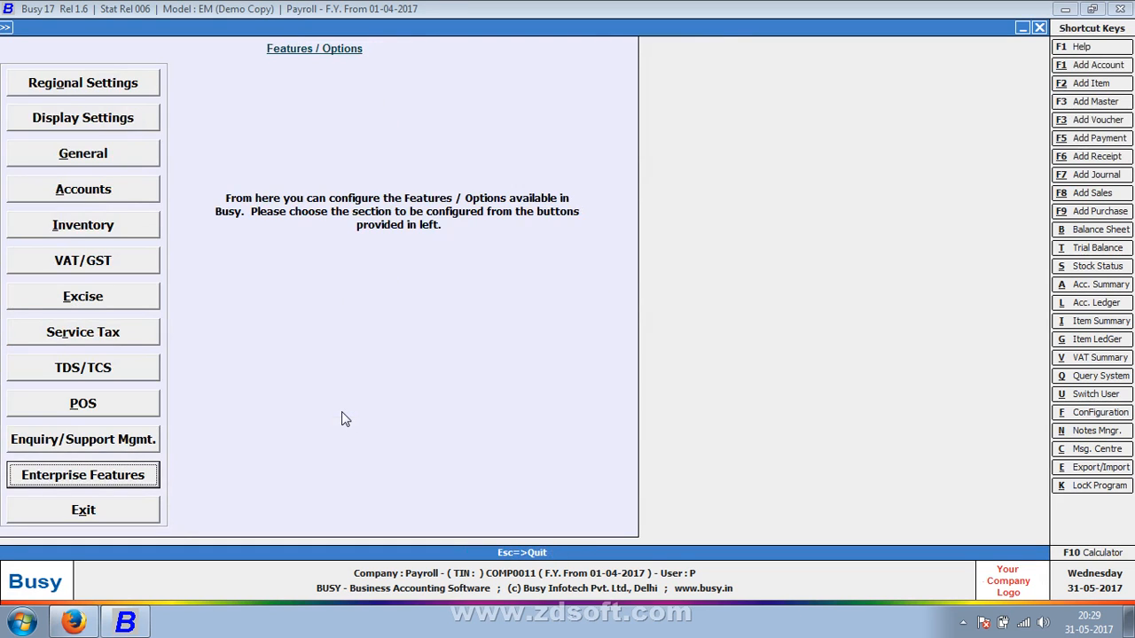
key("Escape")
Open the voucher configuration of the Main series under Salary Calculation
key("Right")
key("Up")
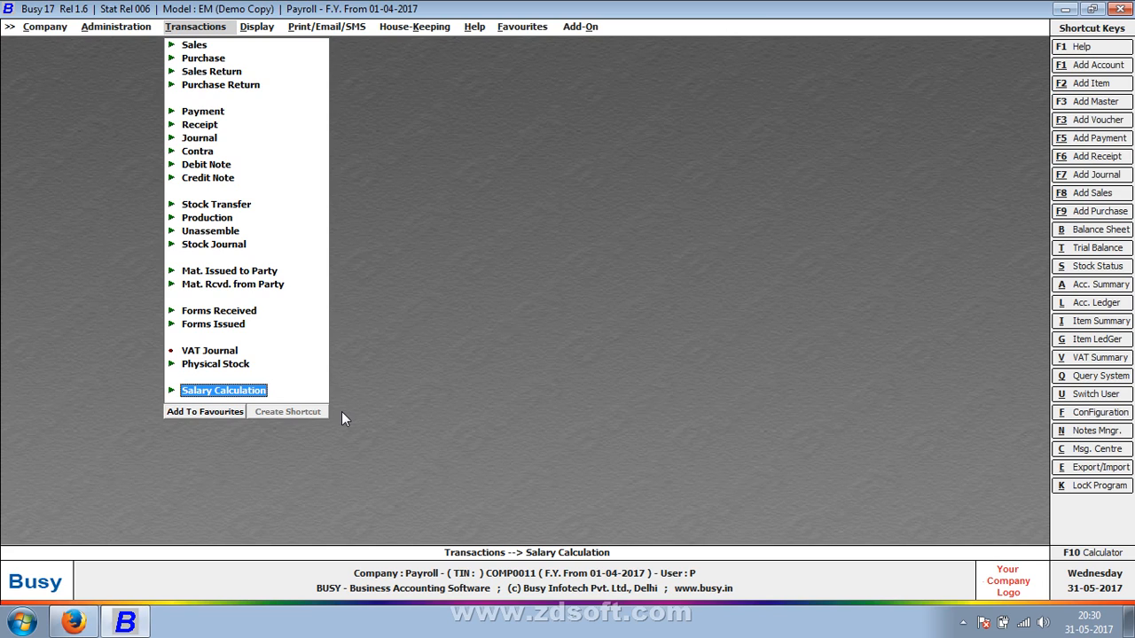
key("Left")
key("Down")
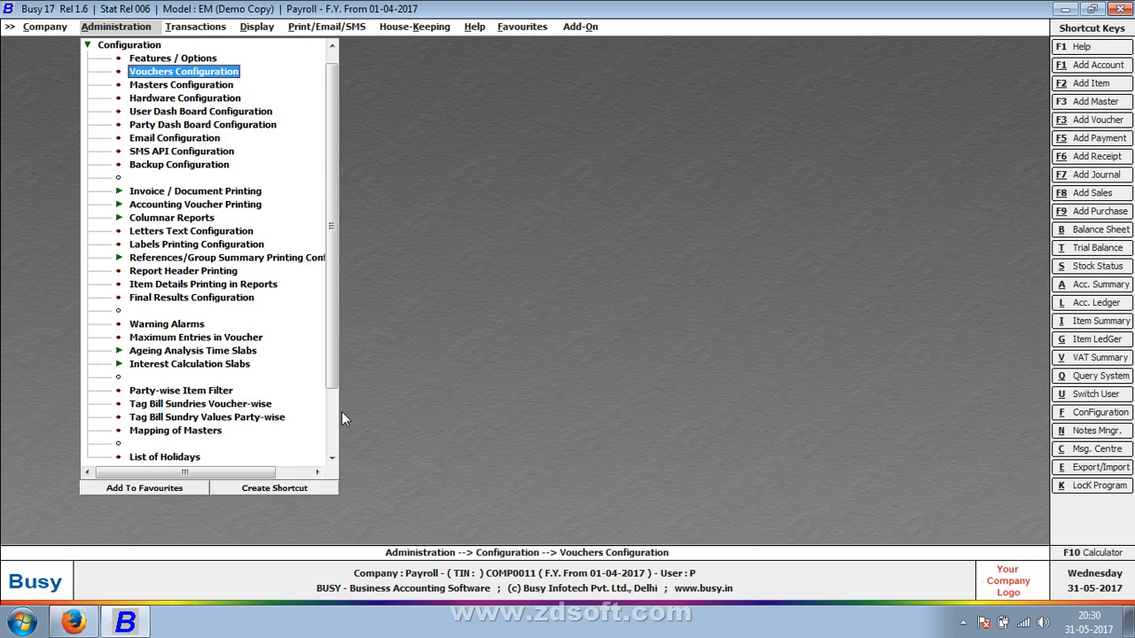
key("Return")
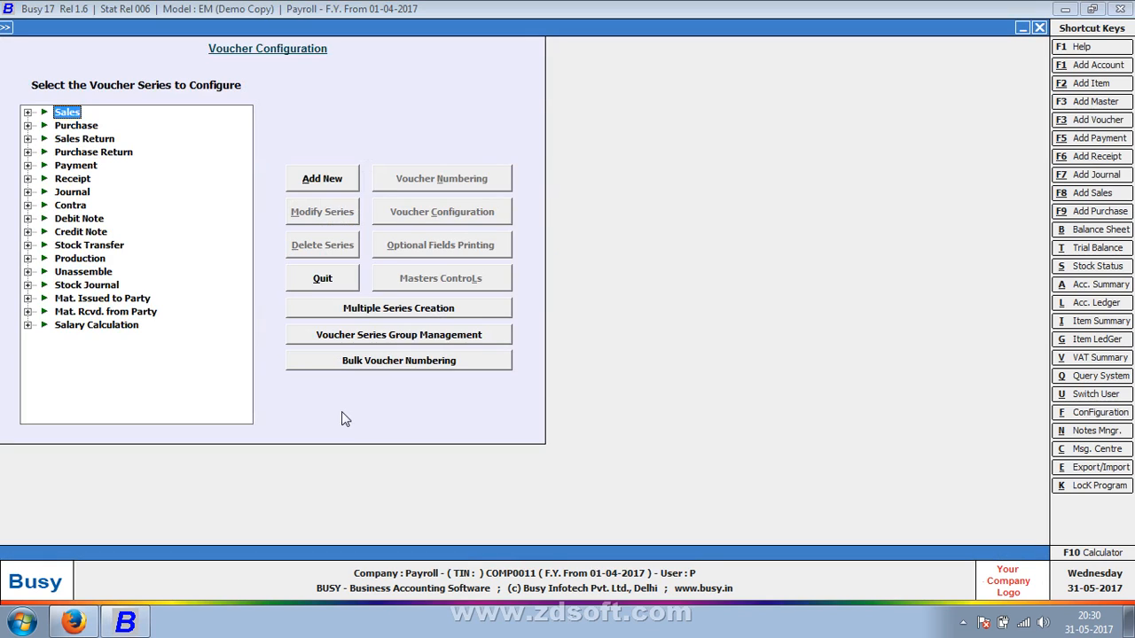
key("Down")
key("Down")
key("Down")
key("Down")
key("Down")
key("Down")
key("Down")
key("Down")
key("Down")
key("Down")
key("Down")
key("Down")
key("Down")
key("Down")
key("Down")
key("Down")
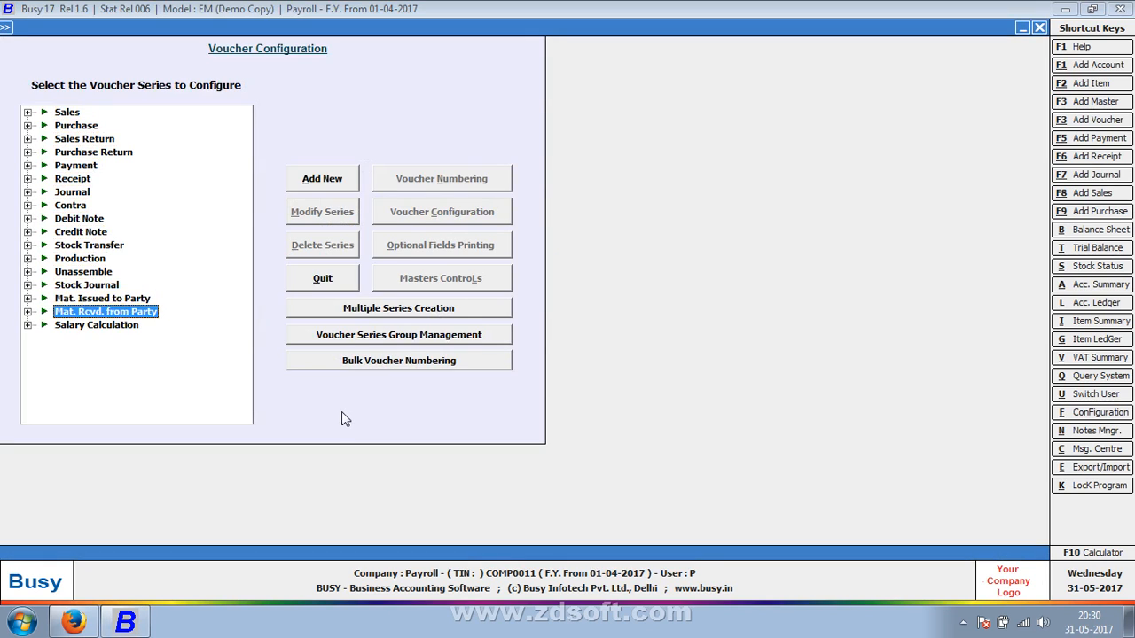
key("Right")
key("Down")
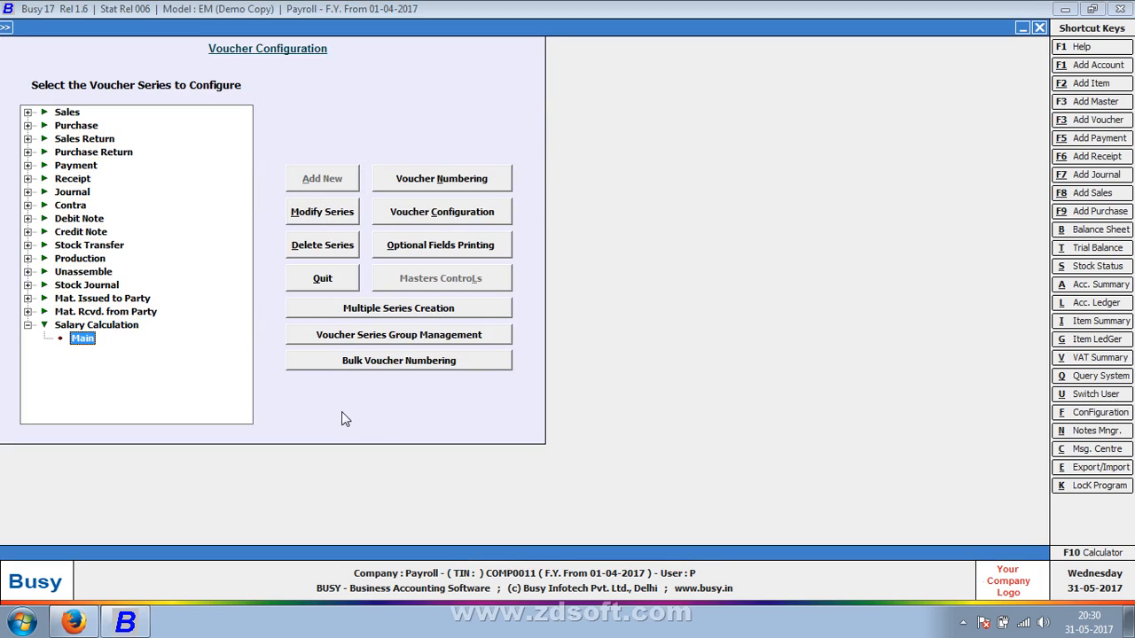
left_click(478, 214)
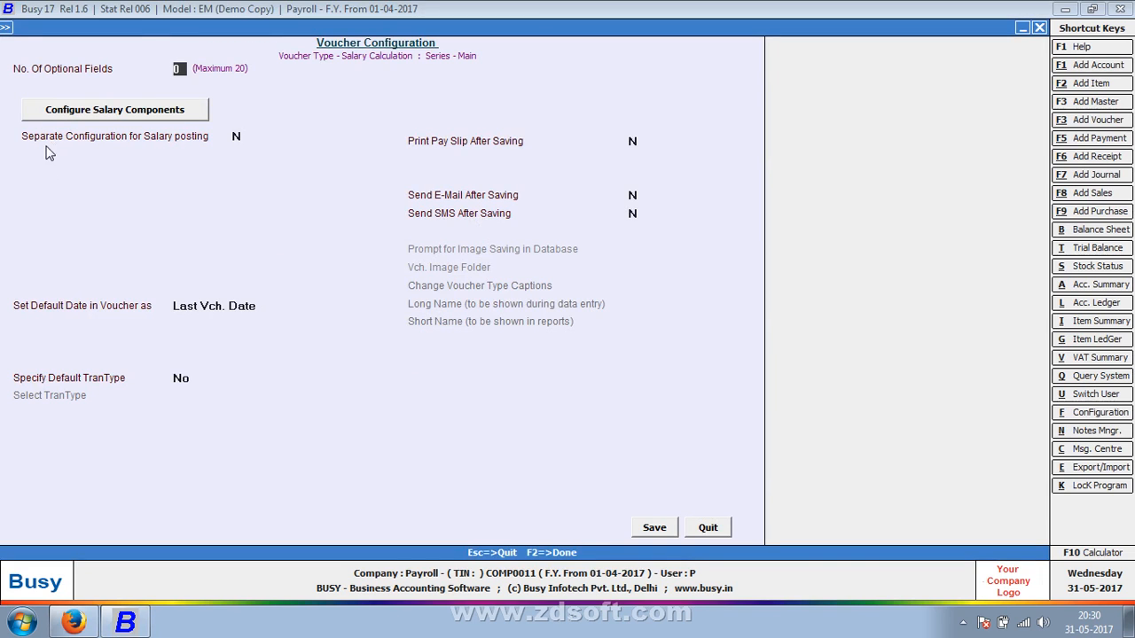
Configure the salary components with Basic as the first earning component and save the component order
left_click(52, 118)
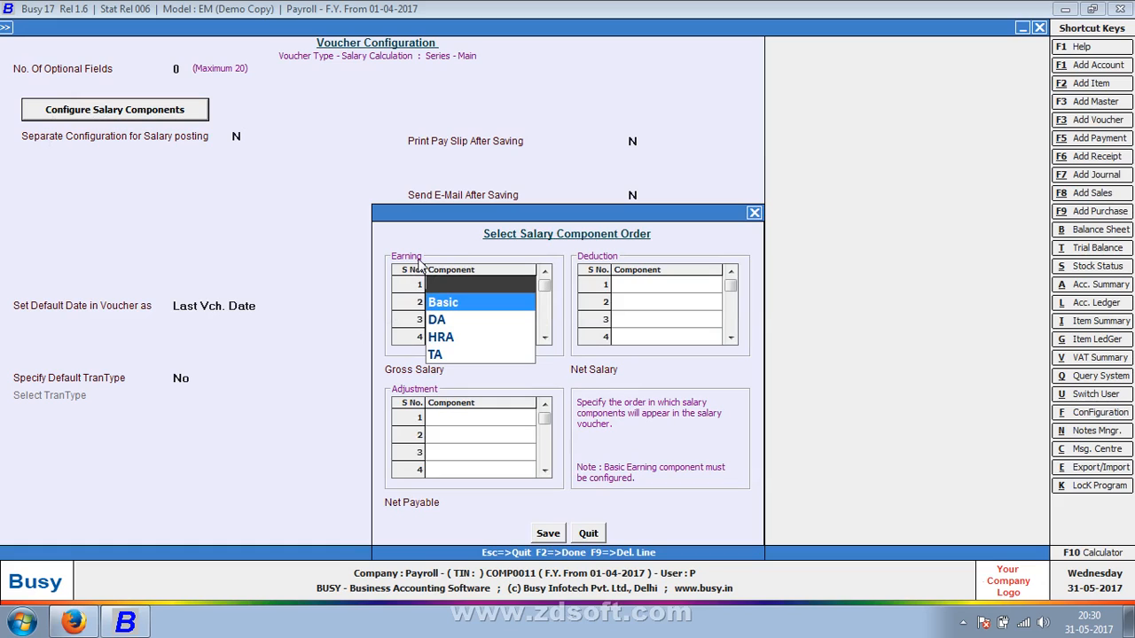
left_click(435, 304)
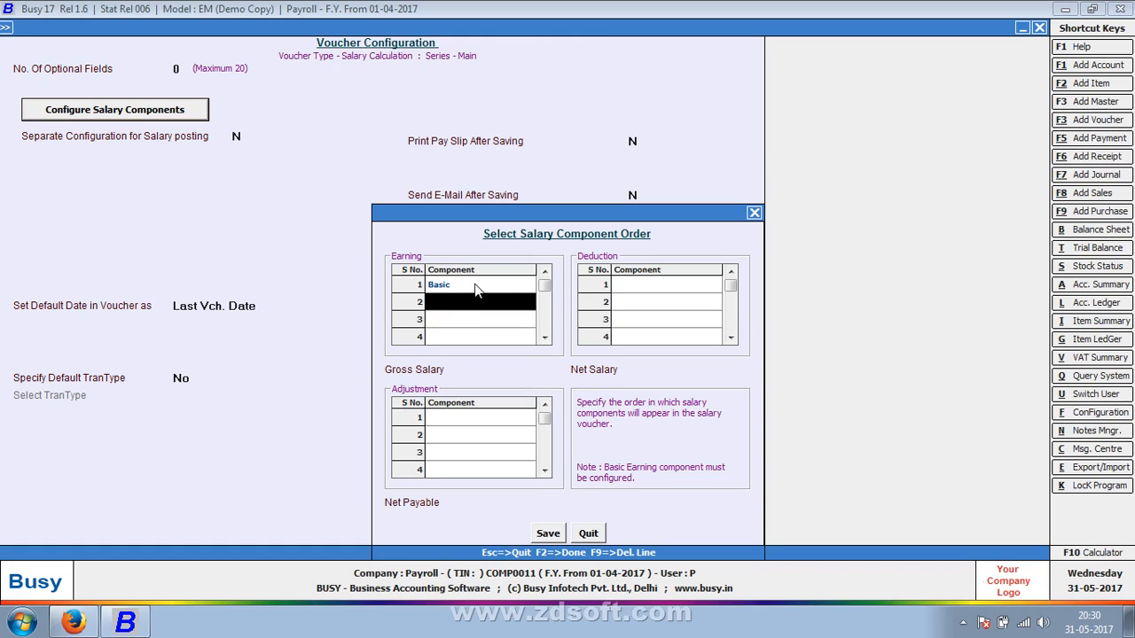
left_click(544, 534)
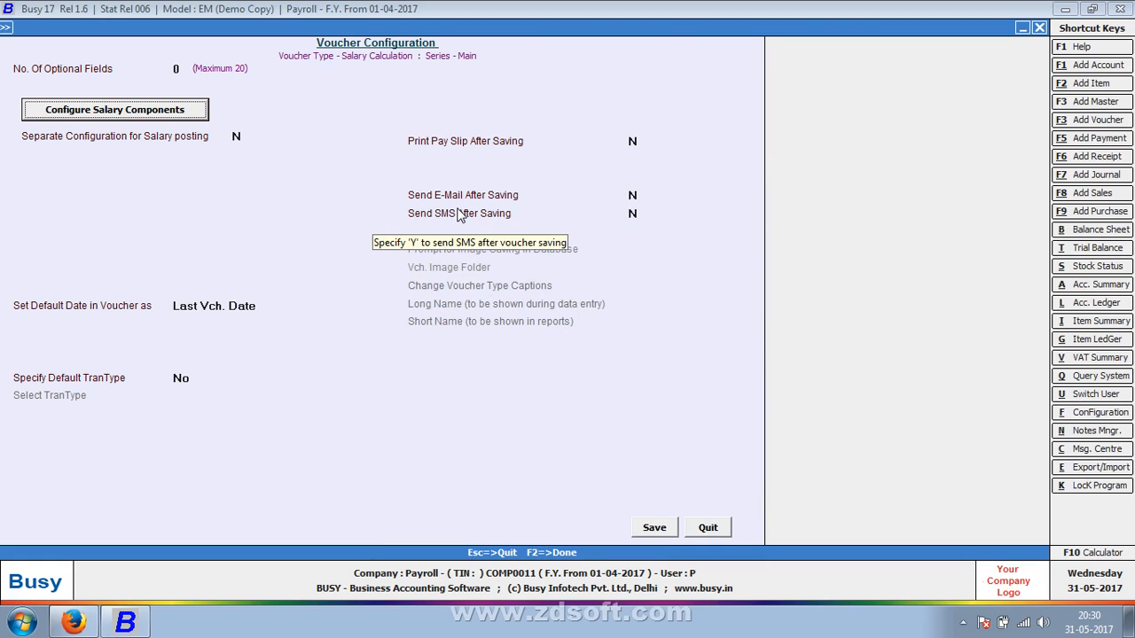
Enable pay slip printing after saving with one STANDARD format, and save the Salary Calculation voucher configuration
left_click(642, 141)
type("Y")
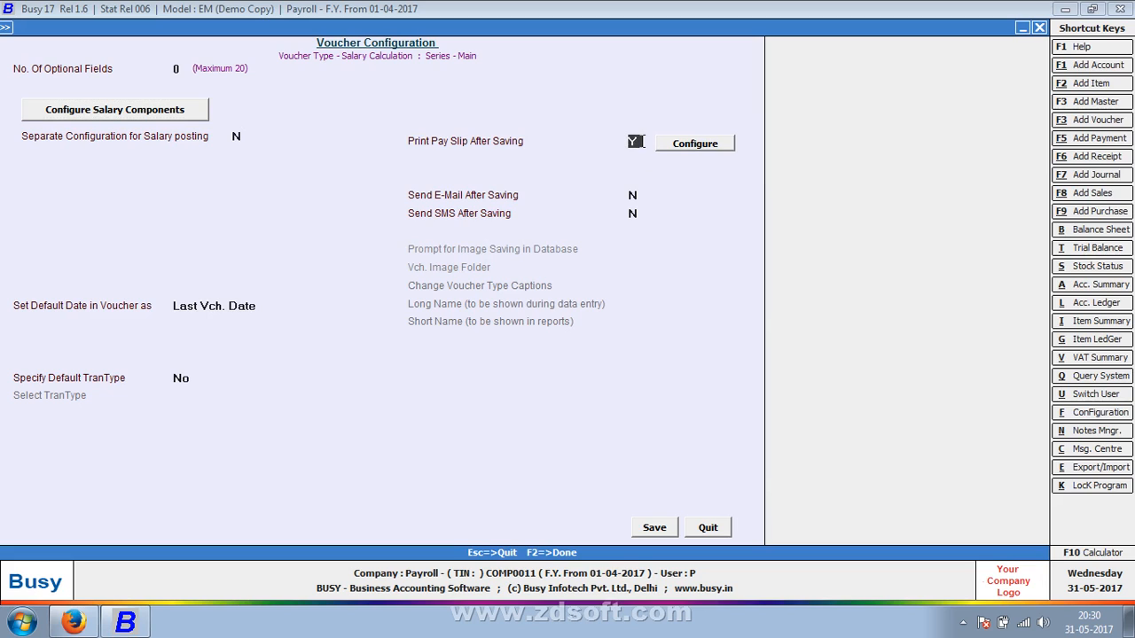
left_click(691, 146)
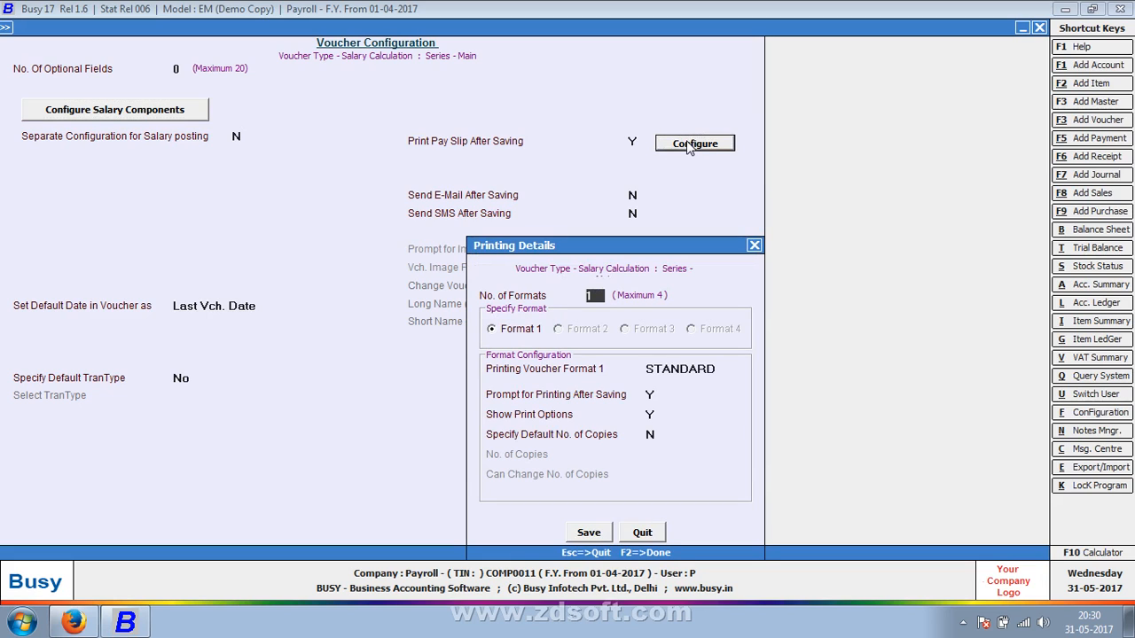
left_click(600, 534)
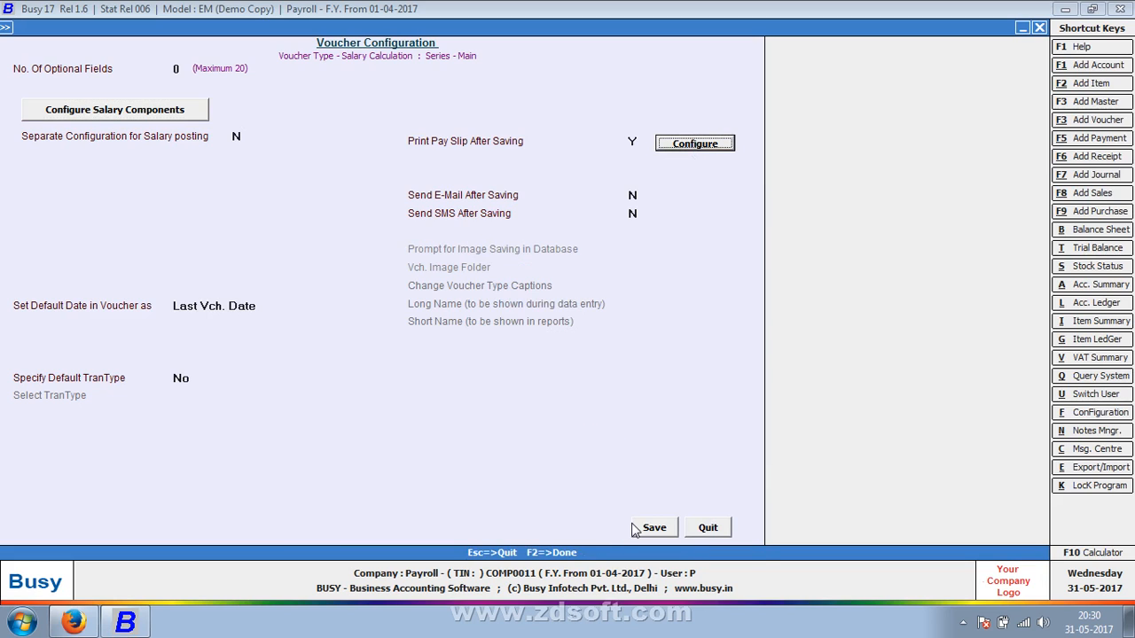
left_click(642, 529)
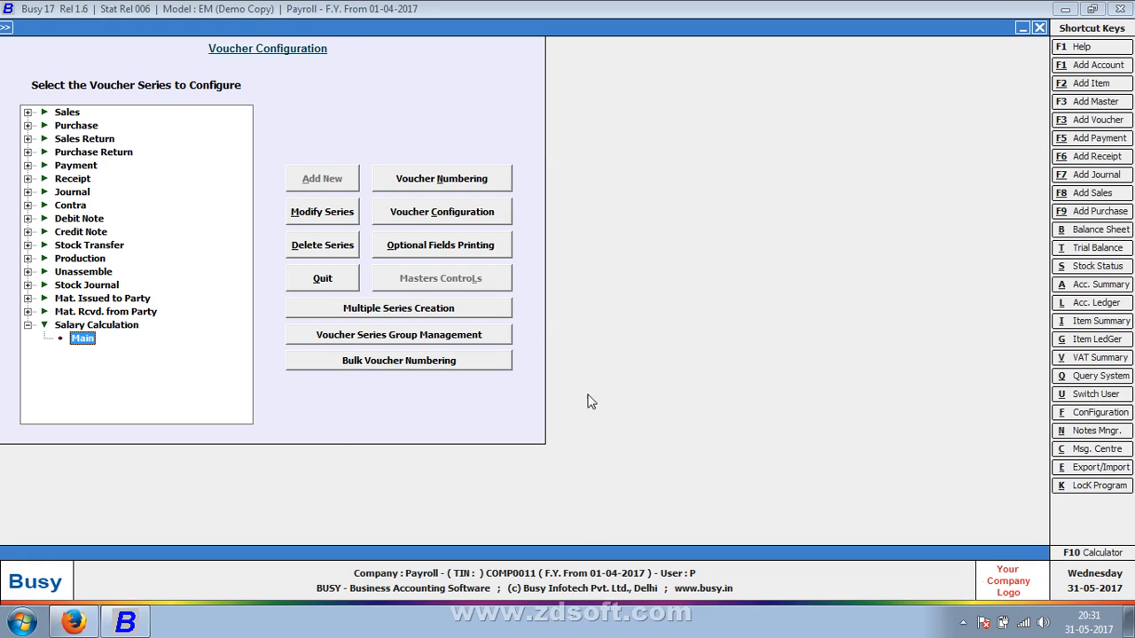
Leave the voucher configuration and reopen the payroll configuration from the enterprise features
key("Escape")
key("Escape")
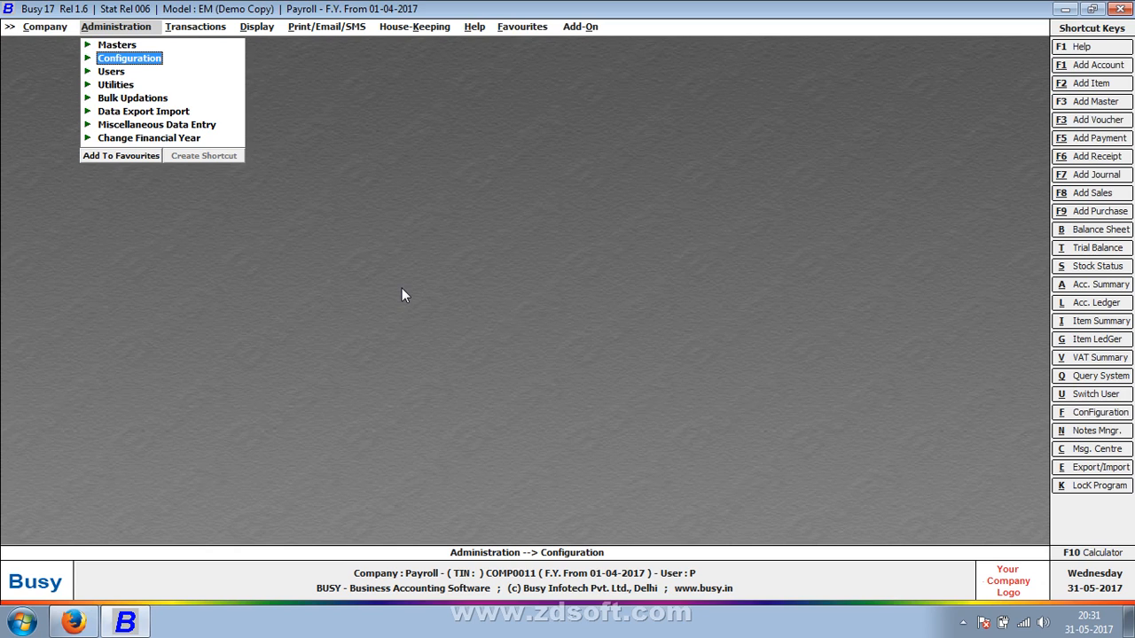
key("Escape")
key("Down")
key("Return")
key("Return")
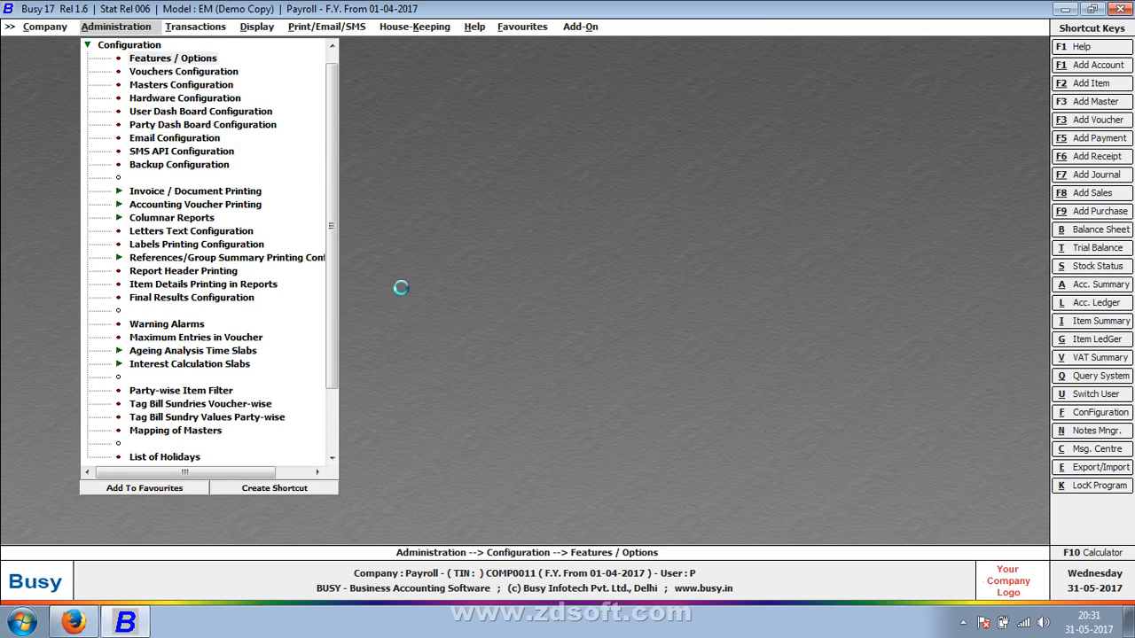
key("Down")
key("Down")
key("Down")
key("Down")
key("Down")
key("Down")
key("Down")
key("Down")
key("Down")
key("Down")
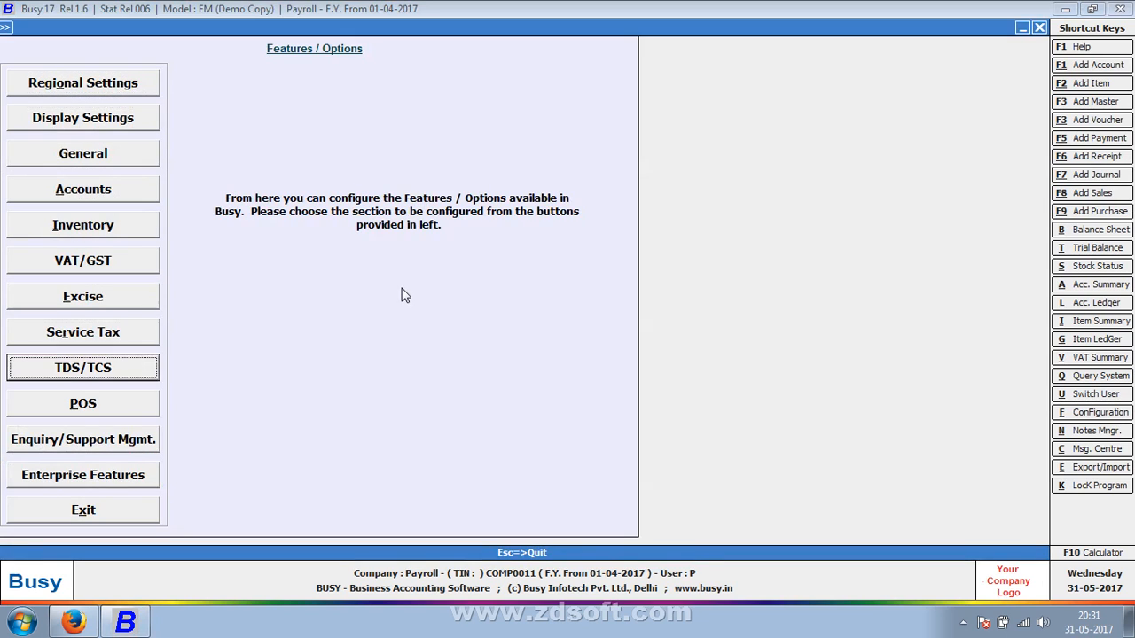
key("Down")
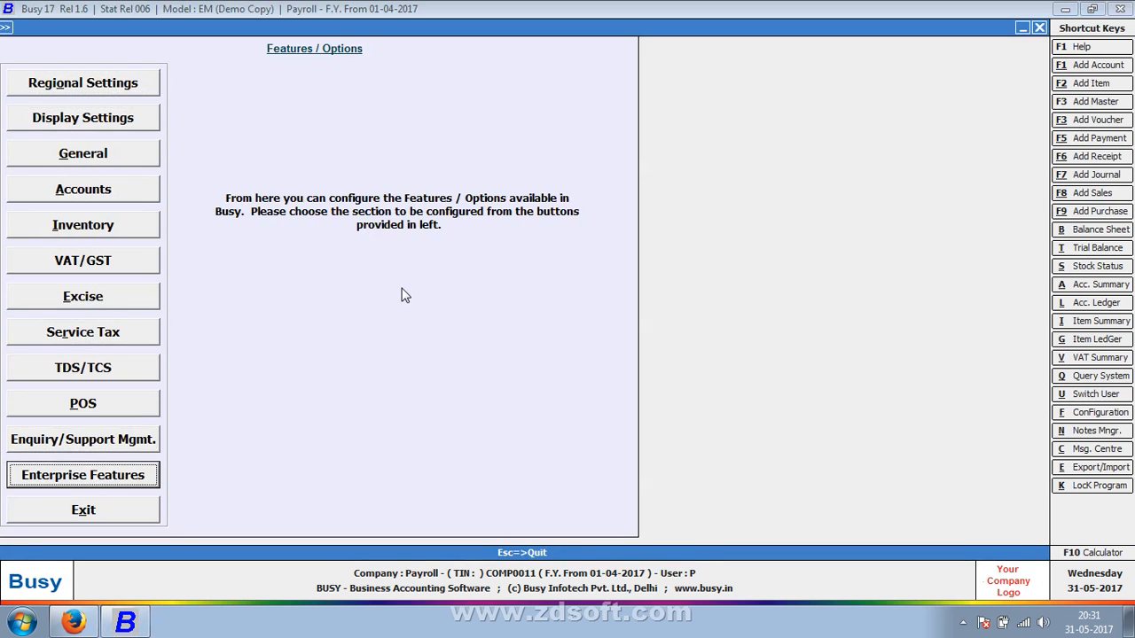
key("Return")
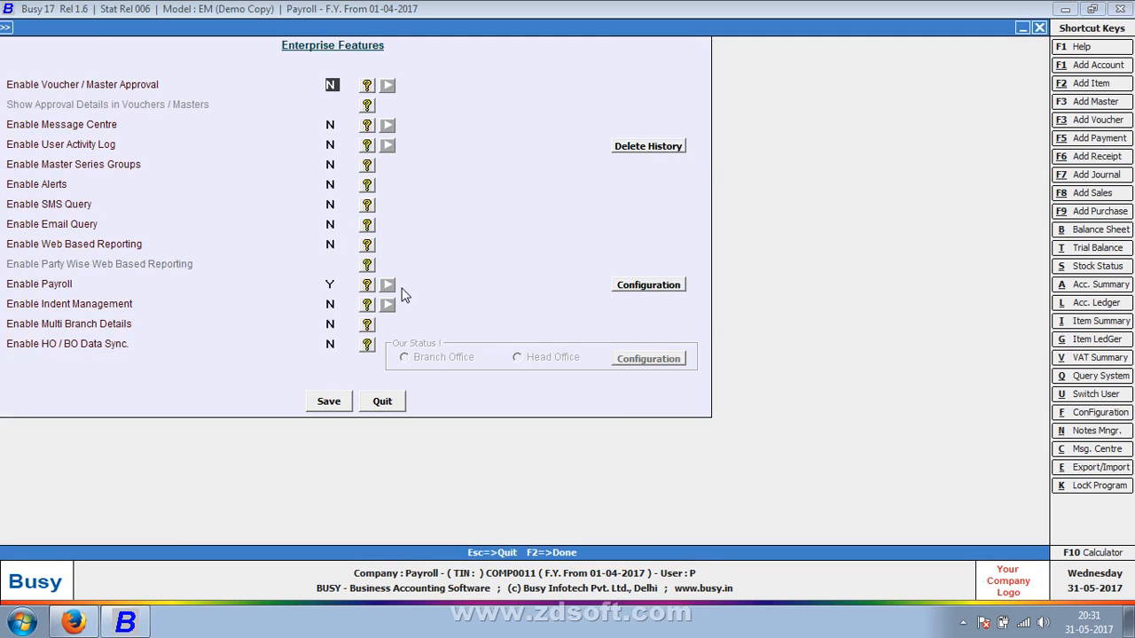
left_click(332, 284)
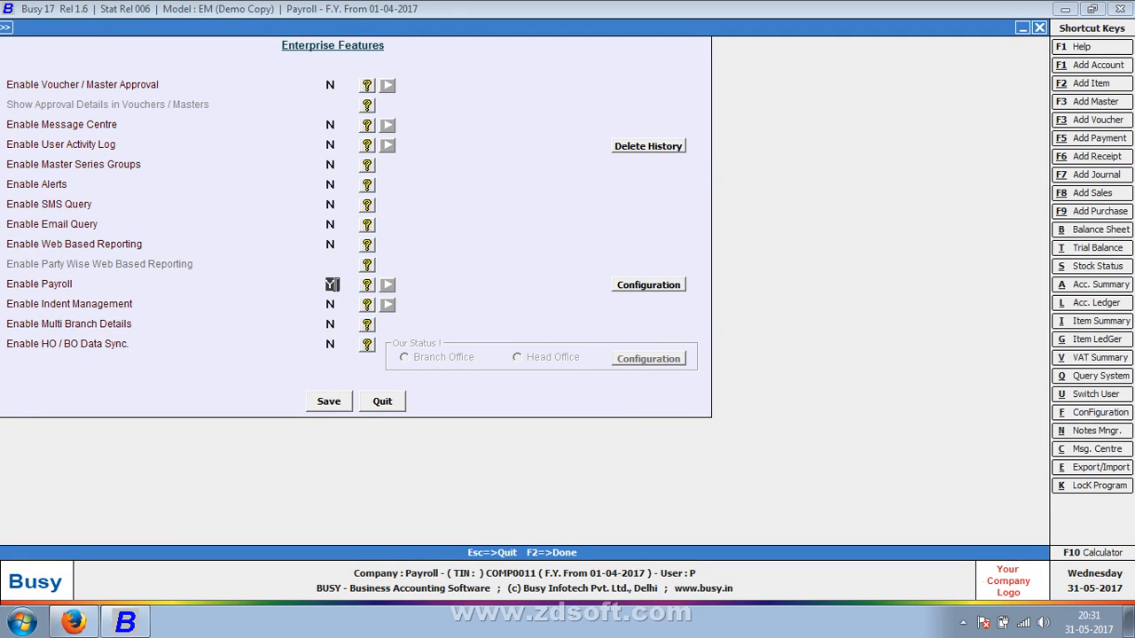
left_click(623, 288)
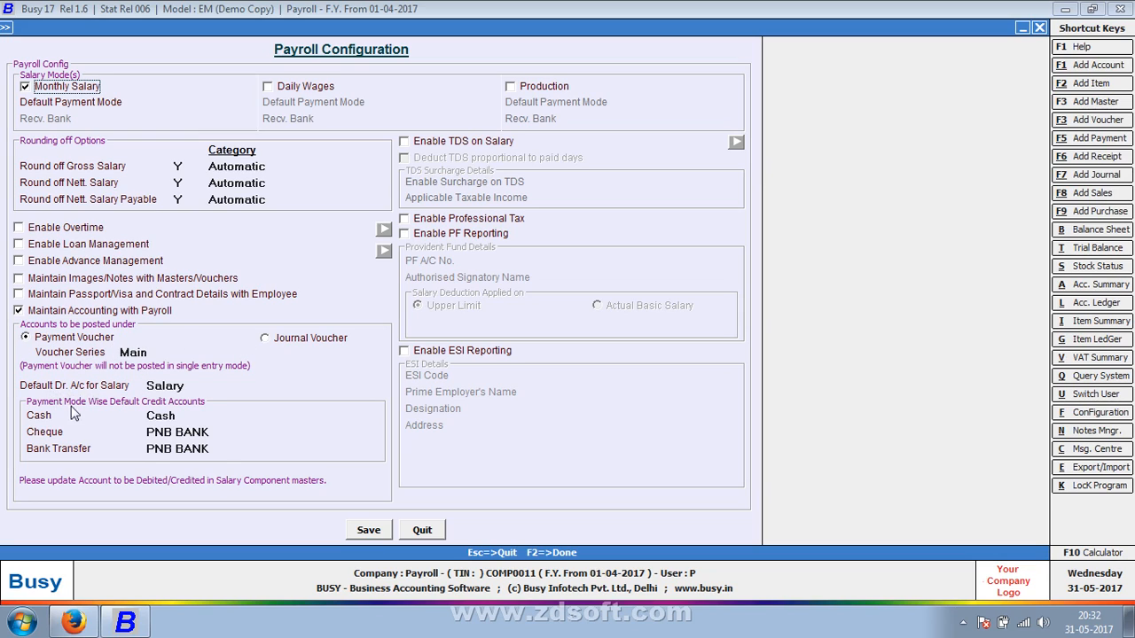
Keep Salary, Cash and PNB BANK as the default posting accounts and save the payroll configuration and enterprise features again
left_click(198, 385)
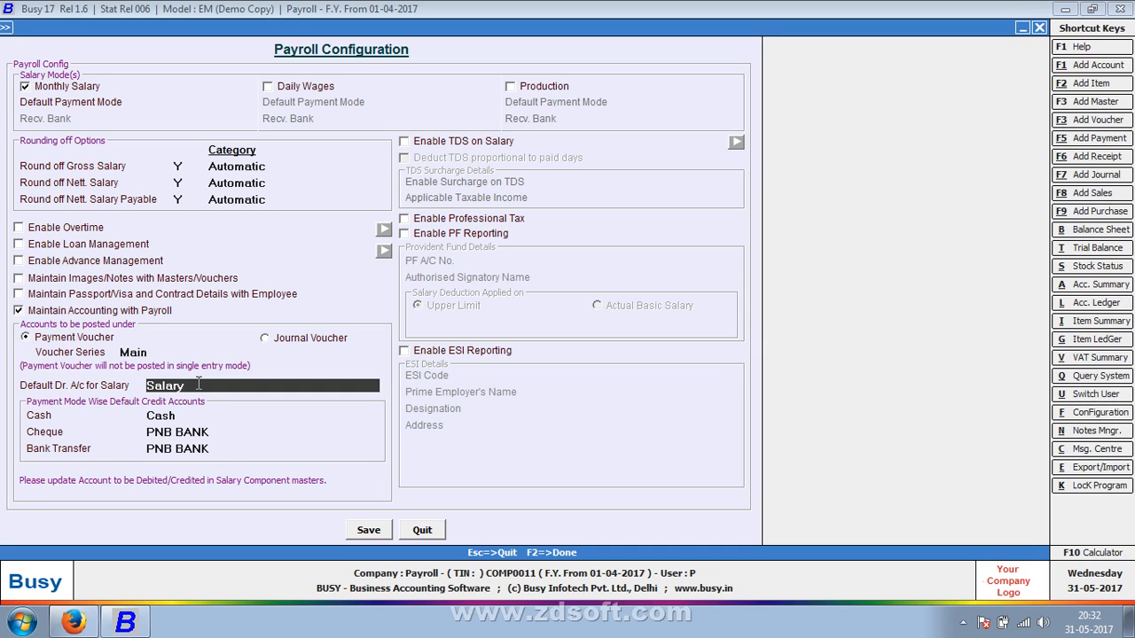
key("Return")
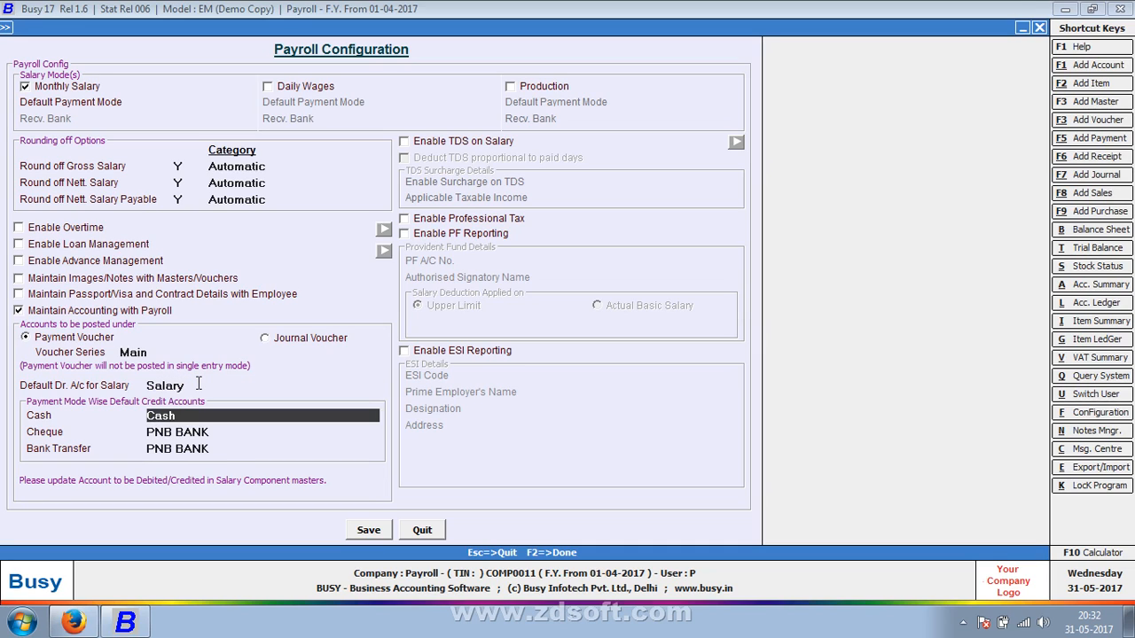
key("Return")
key("Return")
key("Return")
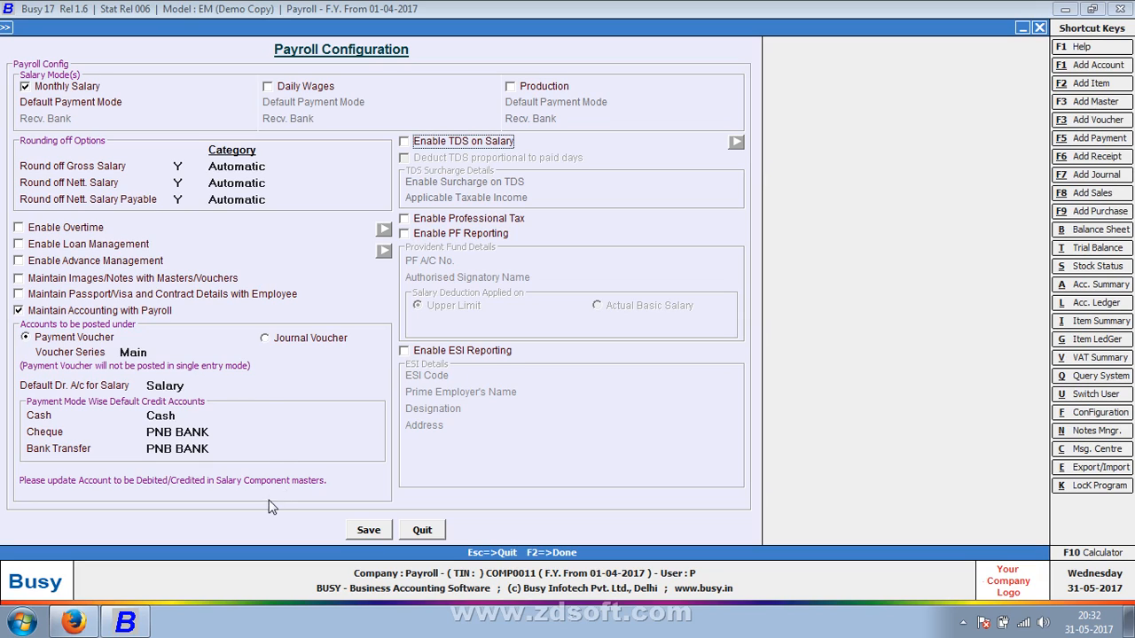
left_click(365, 537)
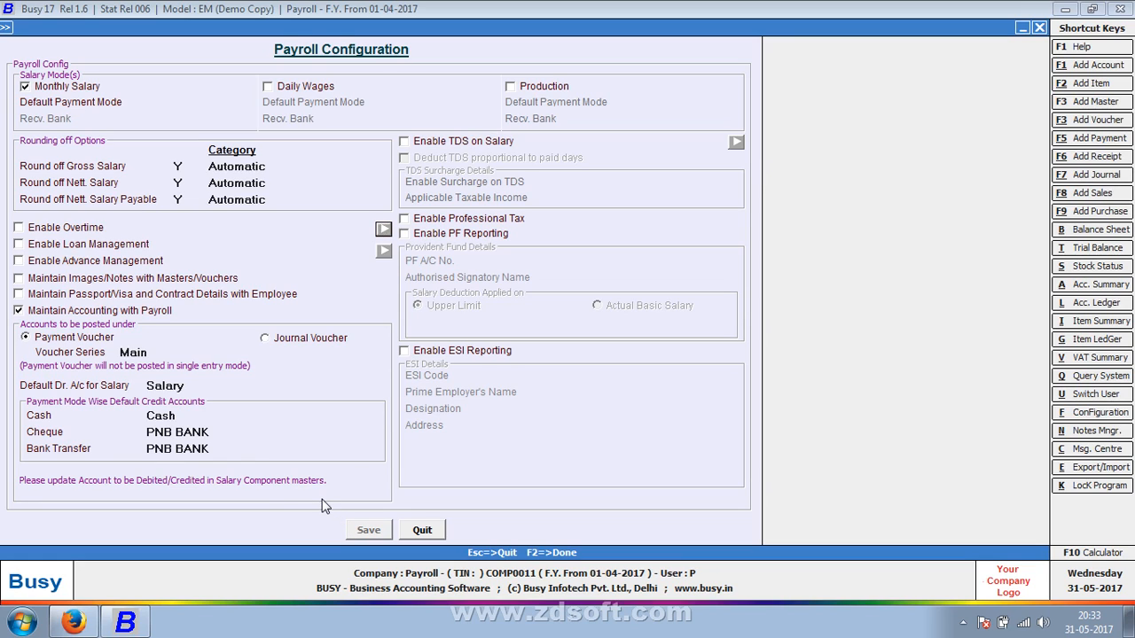
left_click(328, 410)
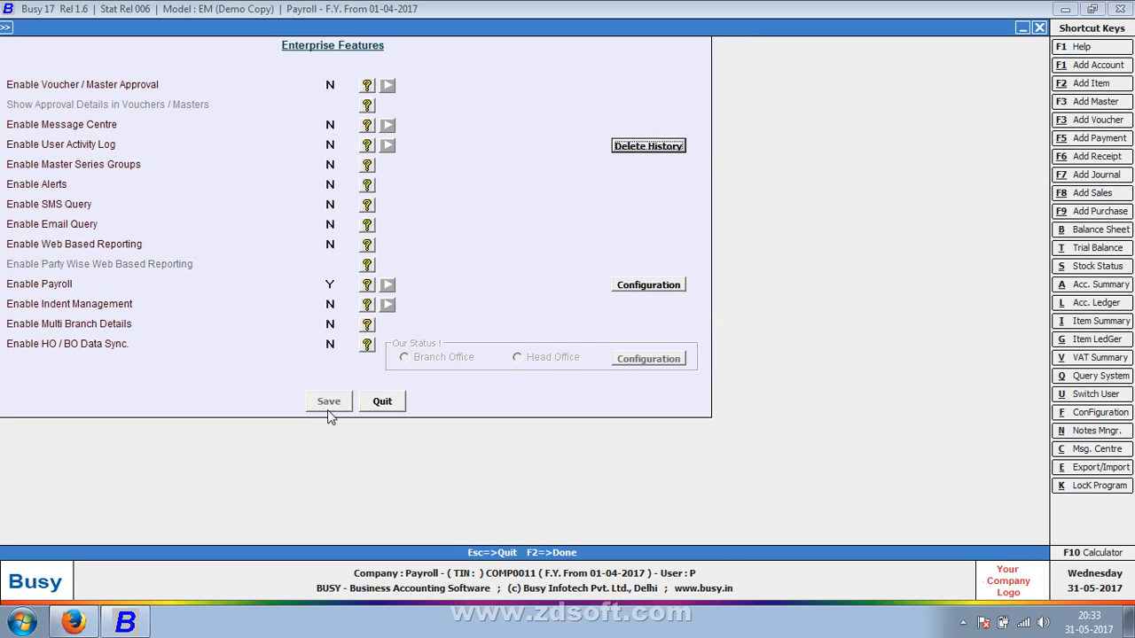
key("Escape")
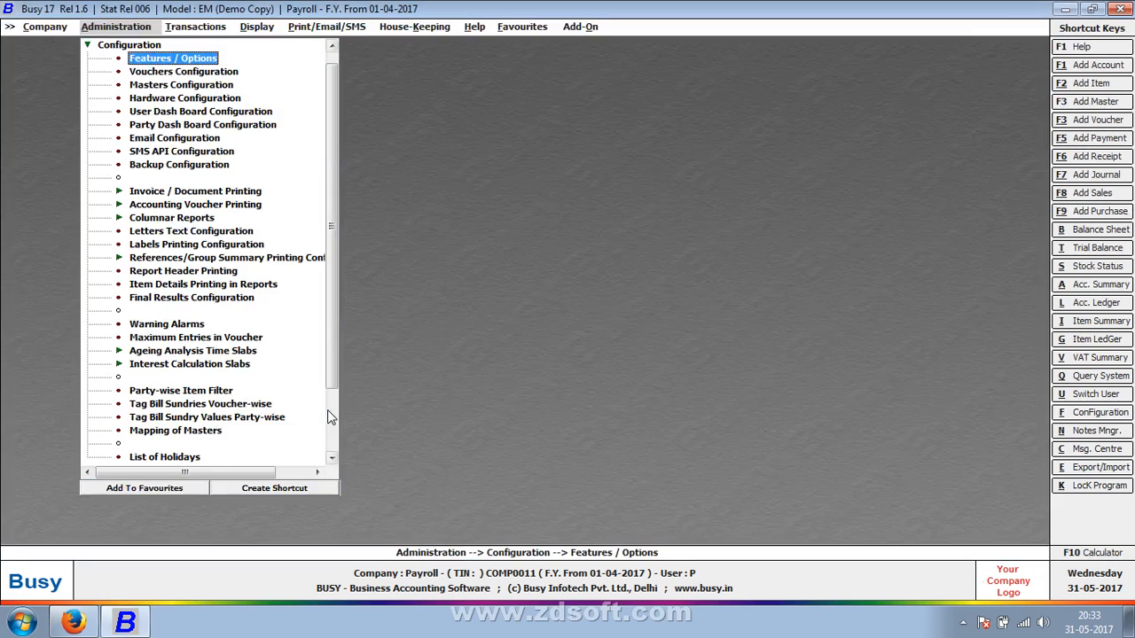
Open the voucher configuration of the Main series under Salary Calculation
key("Down")
key("Return")
key("Down")
key("Down")
key("Down")
key("Down")
key("Down")
key("Down")
key("Down")
key("Down")
key("Down")
key("Down")
key("Down")
key("Down")
key("Down")
key("Down")
key("Down")
key("Down")
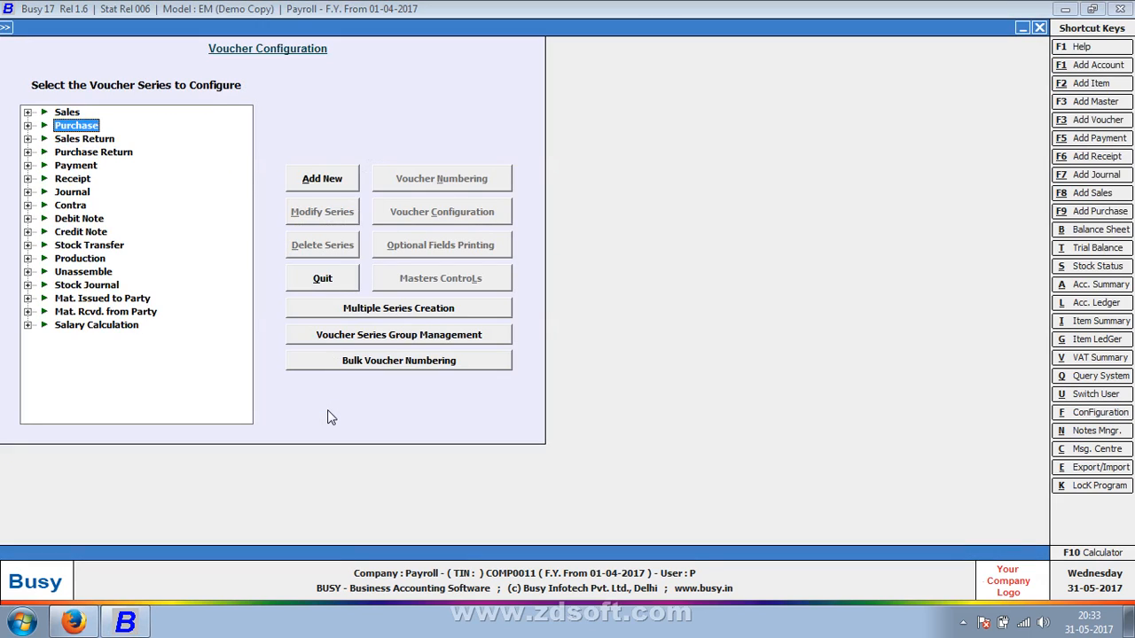
key("Right")
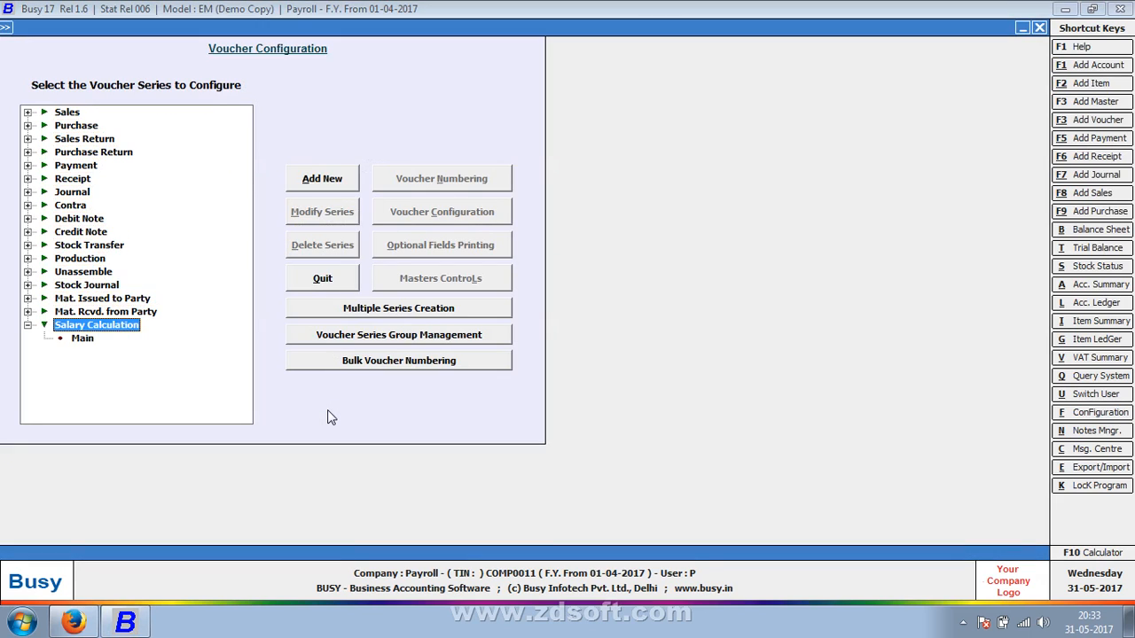
key("Down")
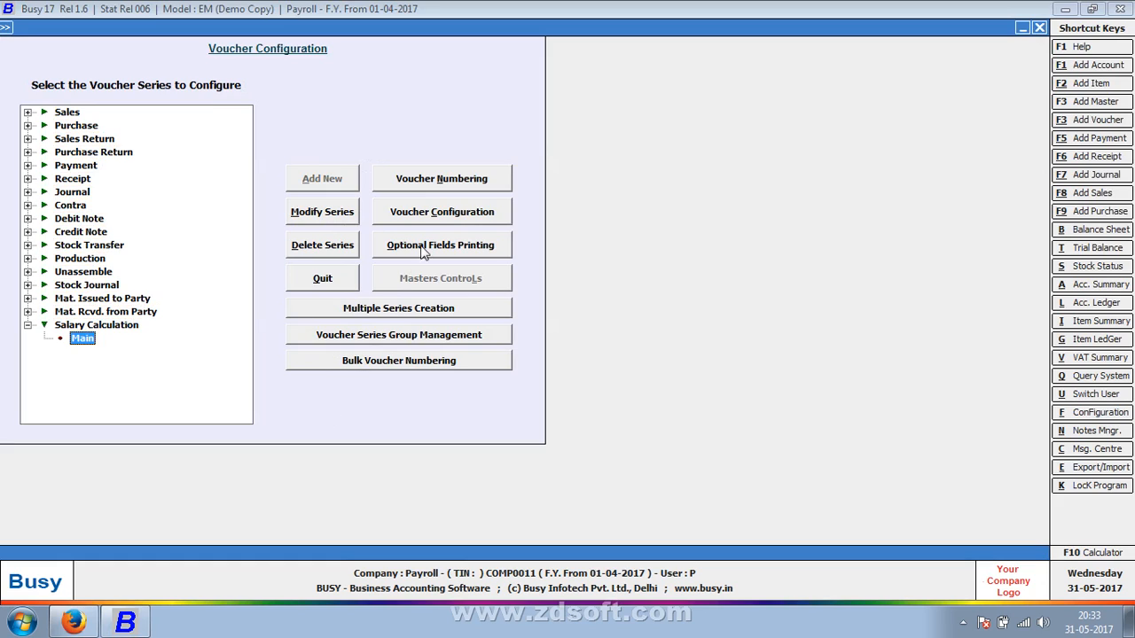
left_click(441, 219)
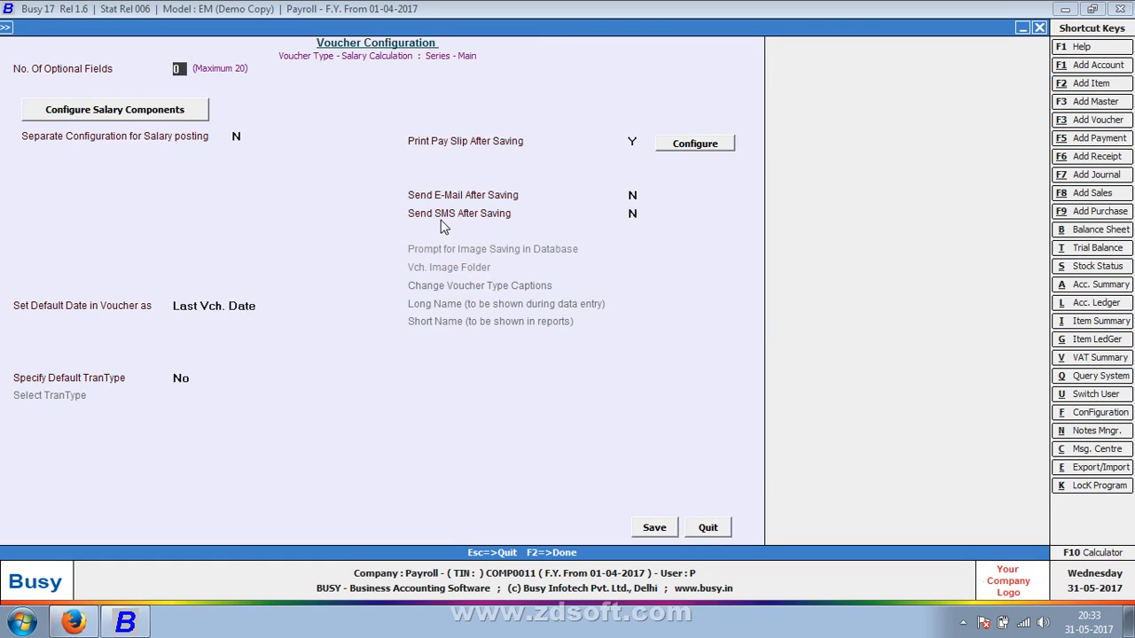
Keep Basic as the first earning component, then save the component order and the Salary Calculation voucher configuration
left_click(178, 116)
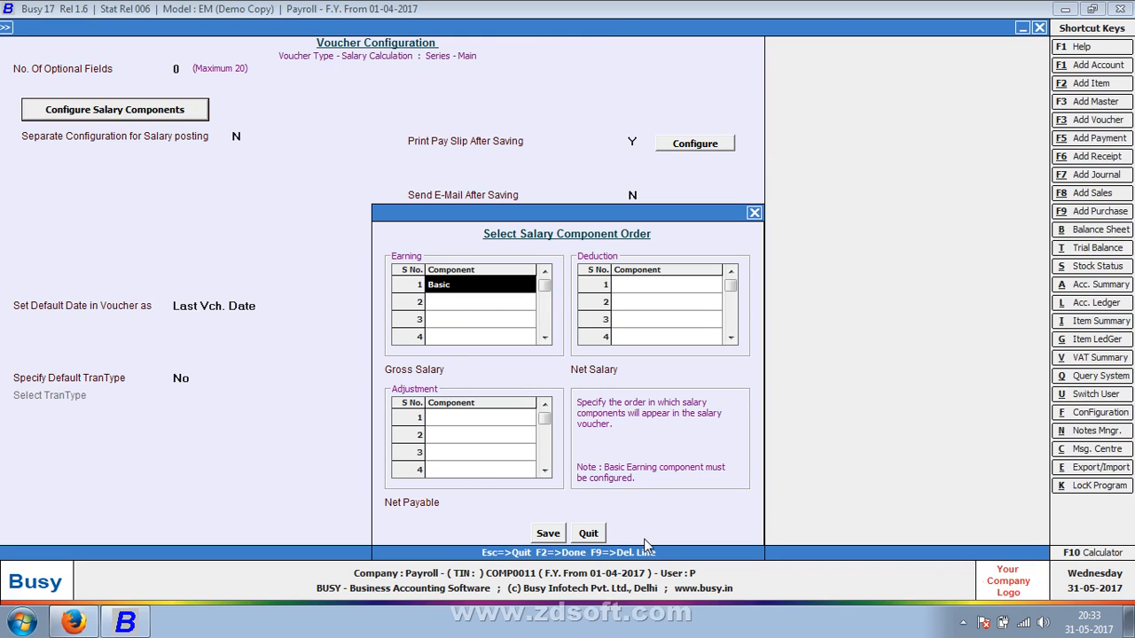
left_click(550, 534)
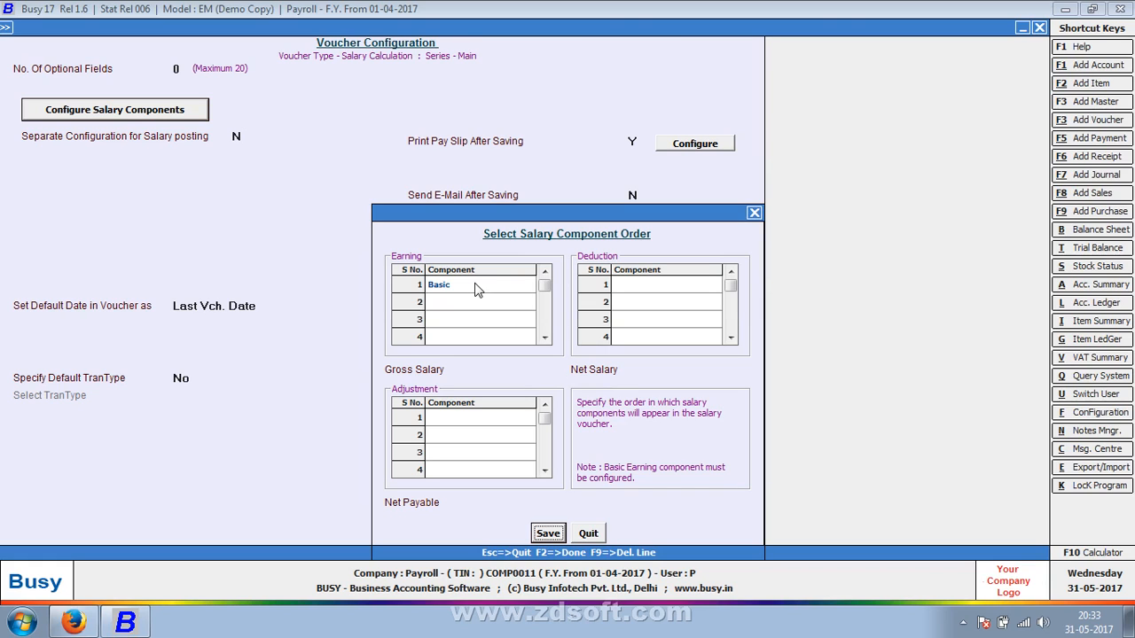
left_click(548, 534)
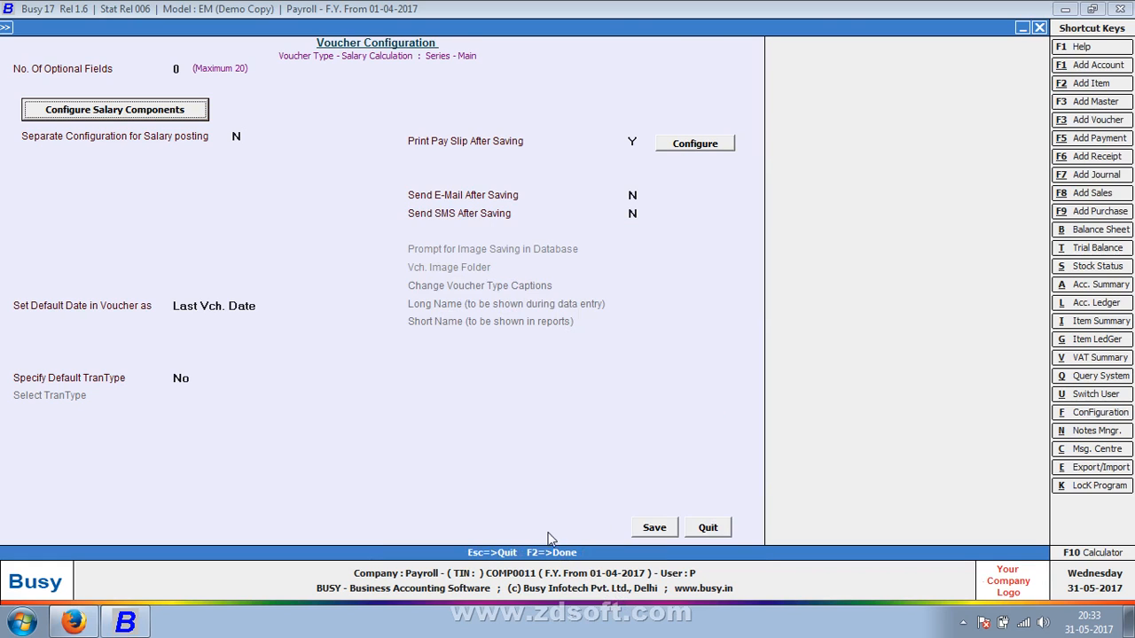
left_click(647, 530)
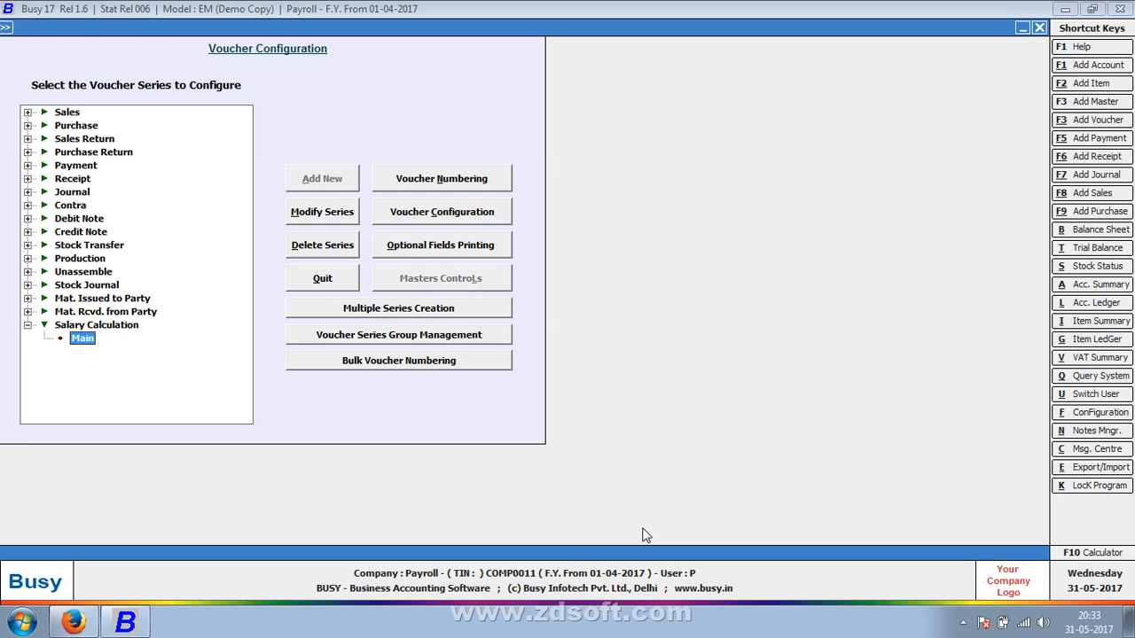
key("Escape")
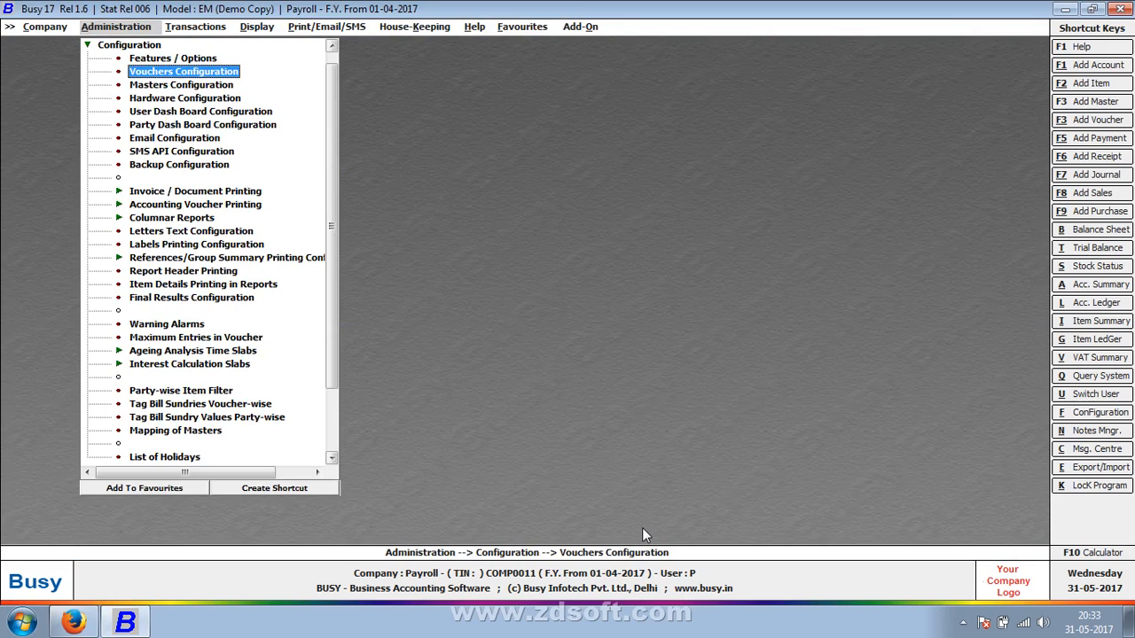
Open the Basic salary component master for modification
key("Escape")
key("Up")
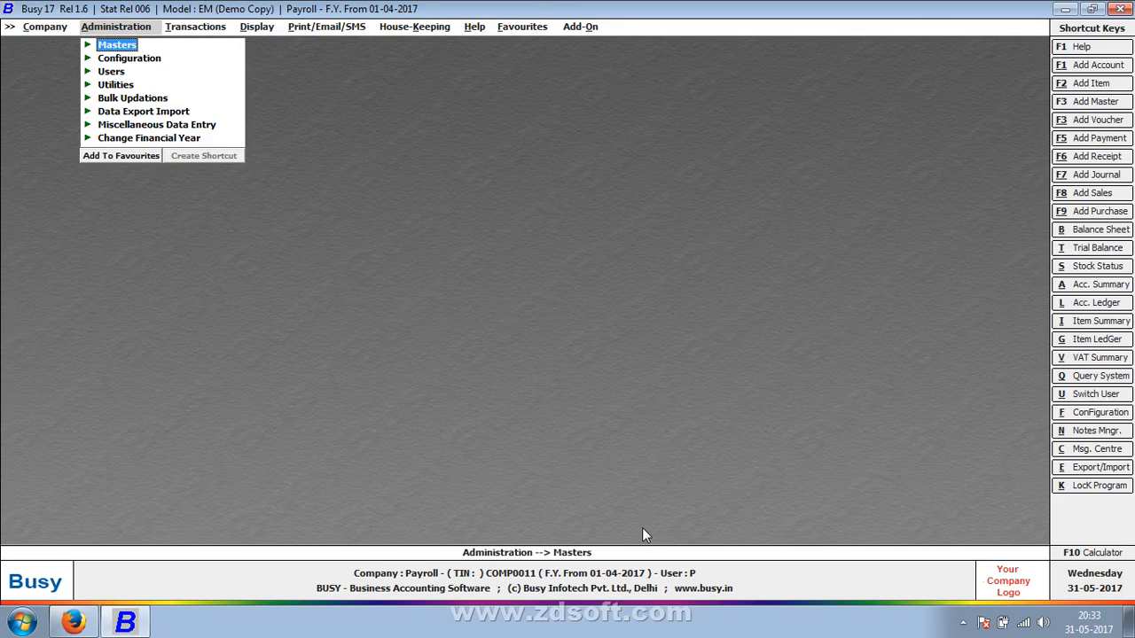
key("Return")
key("Down")
key("Down")
key("Down")
key("Down")
key("Down")
key("Down")
key("Down")
key("Down")
key("Down")
key("Down")
key("Down")
key("Down")
key("Down")
key("Down")
key("Down")
key("Down")
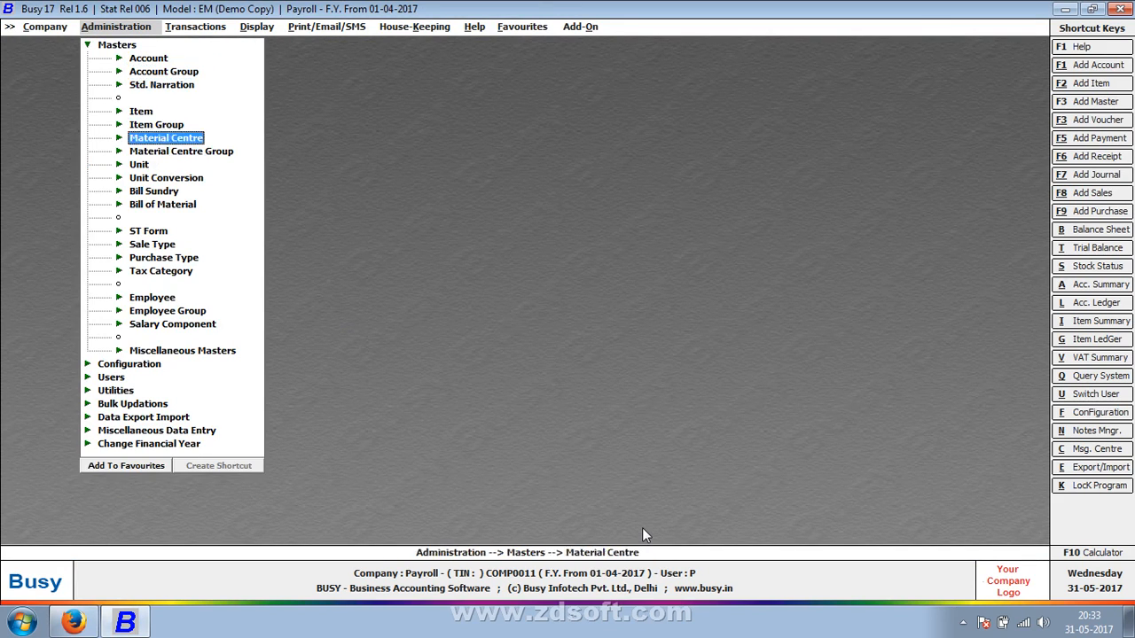
key("Down")
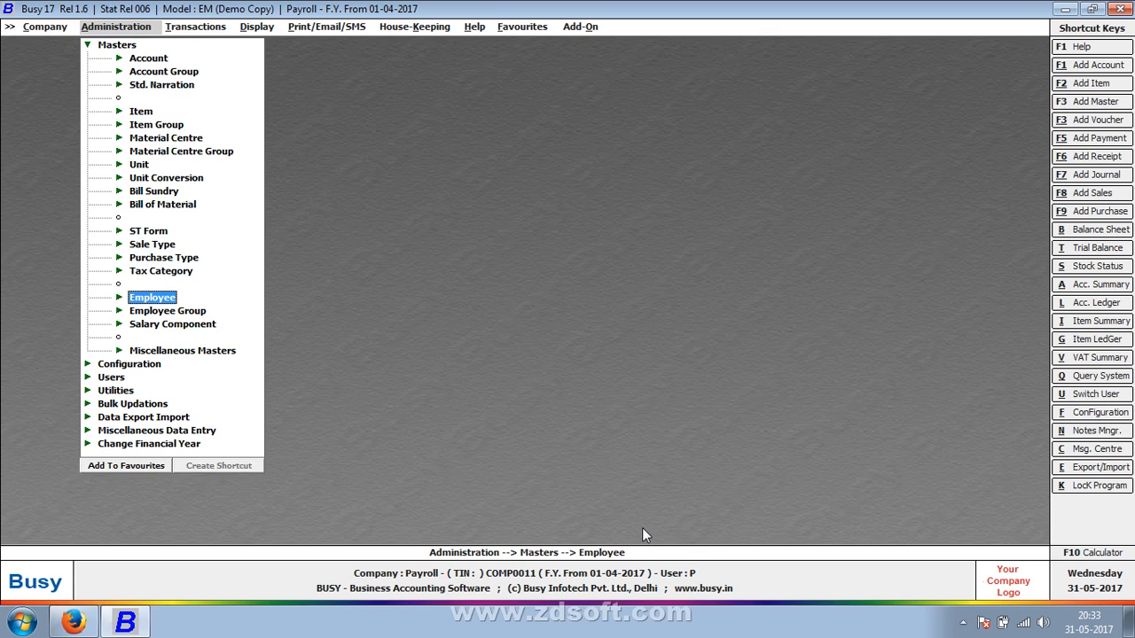
key("Down")
key("Down")
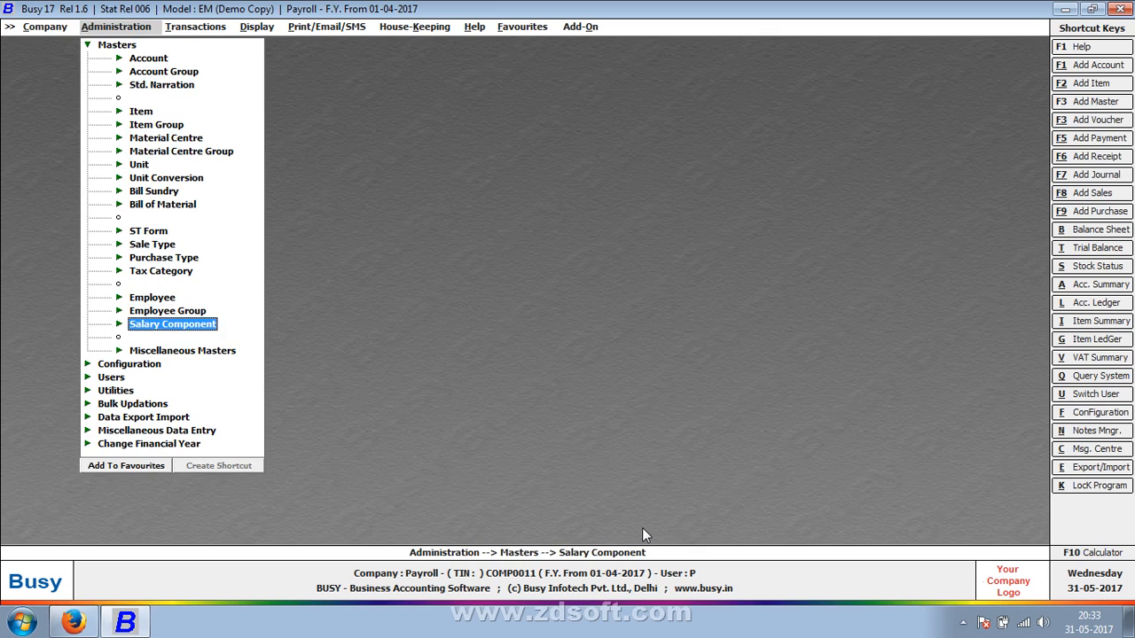
key("Return")
key("Down")
key("Return")
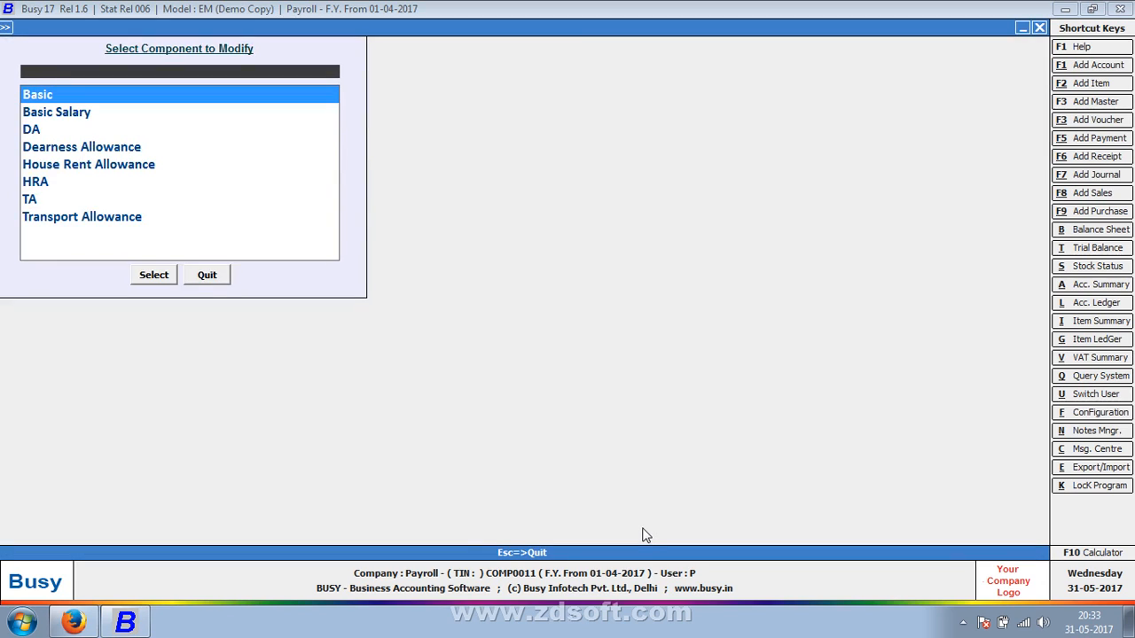
key("Return")
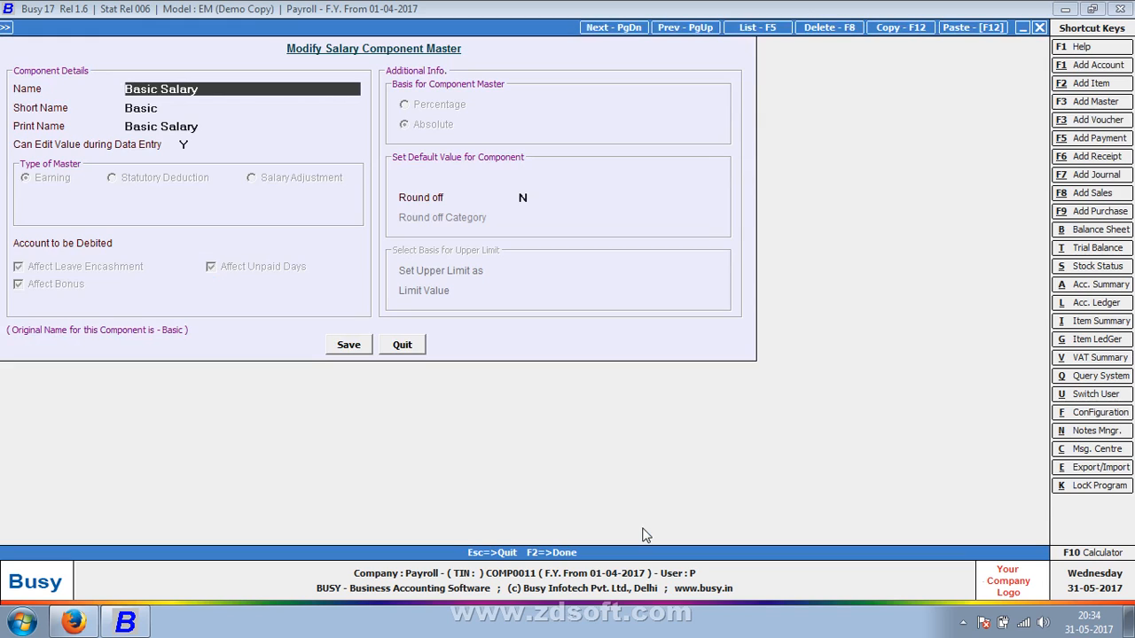
Copy the component's name and start a new account master from its Account to be Debited field
left_click(177, 243)
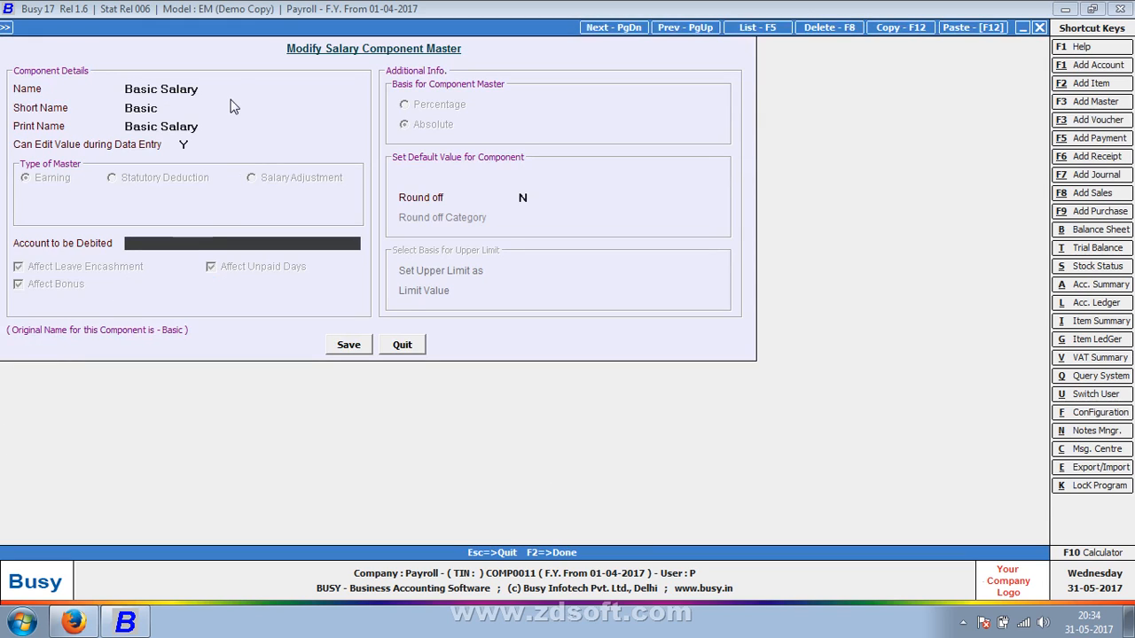
left_click(208, 89)
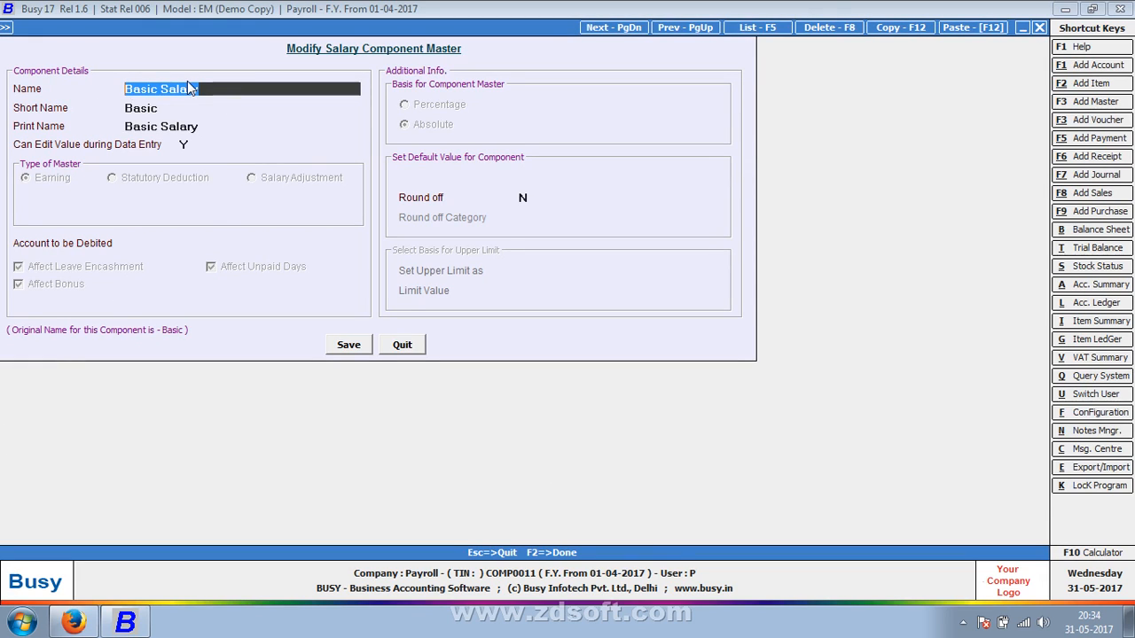
right_click(188, 89)
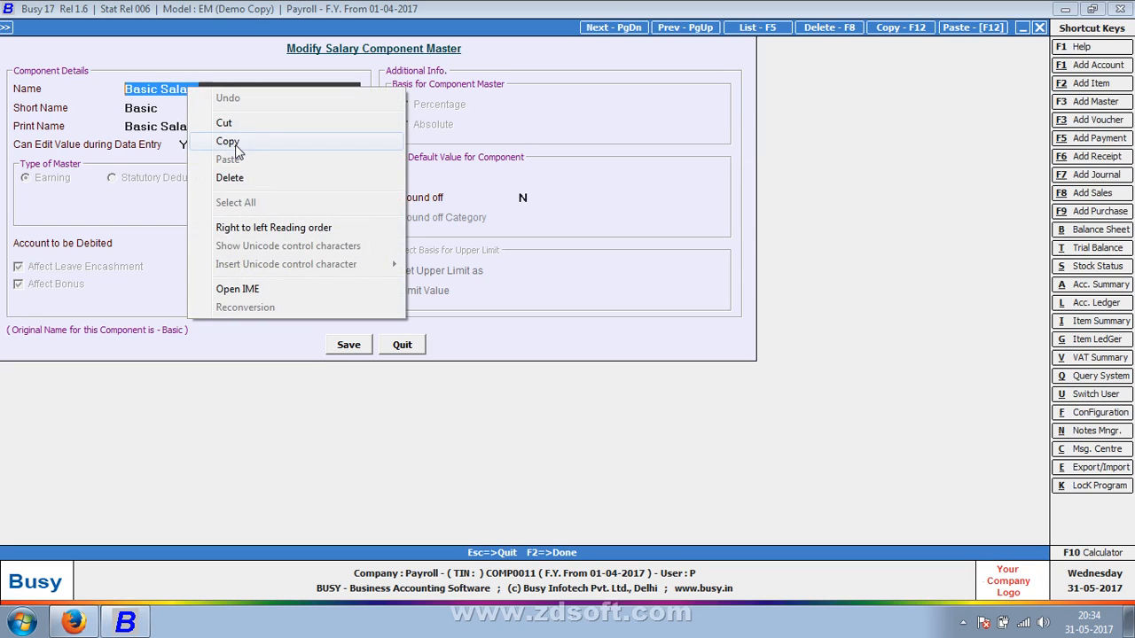
left_click(235, 147)
left_click(178, 245)
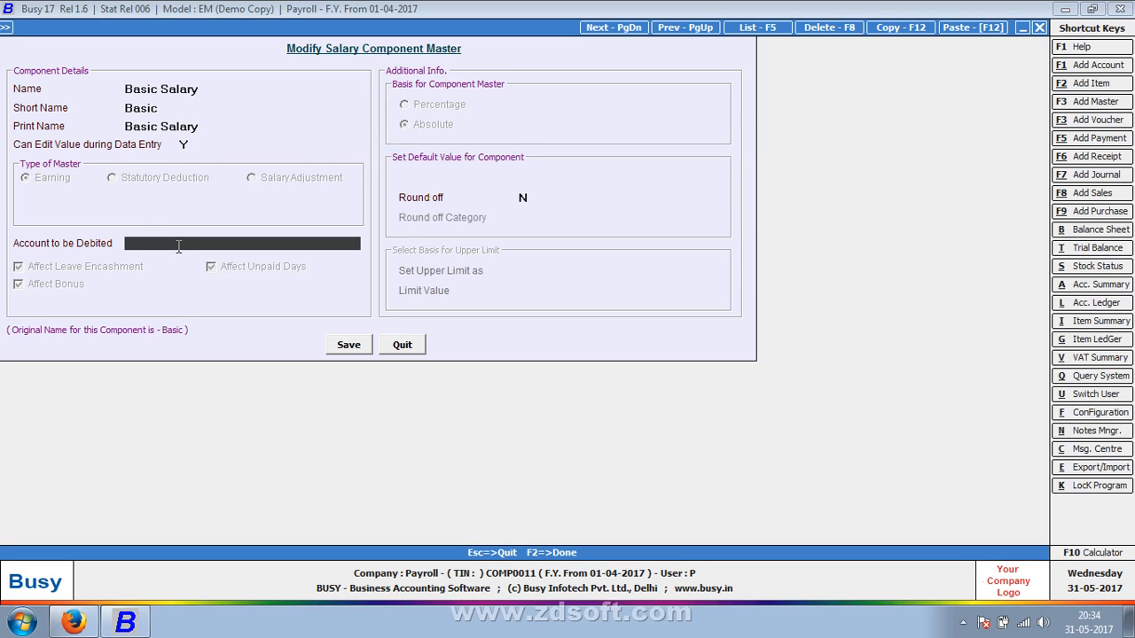
key("F3")
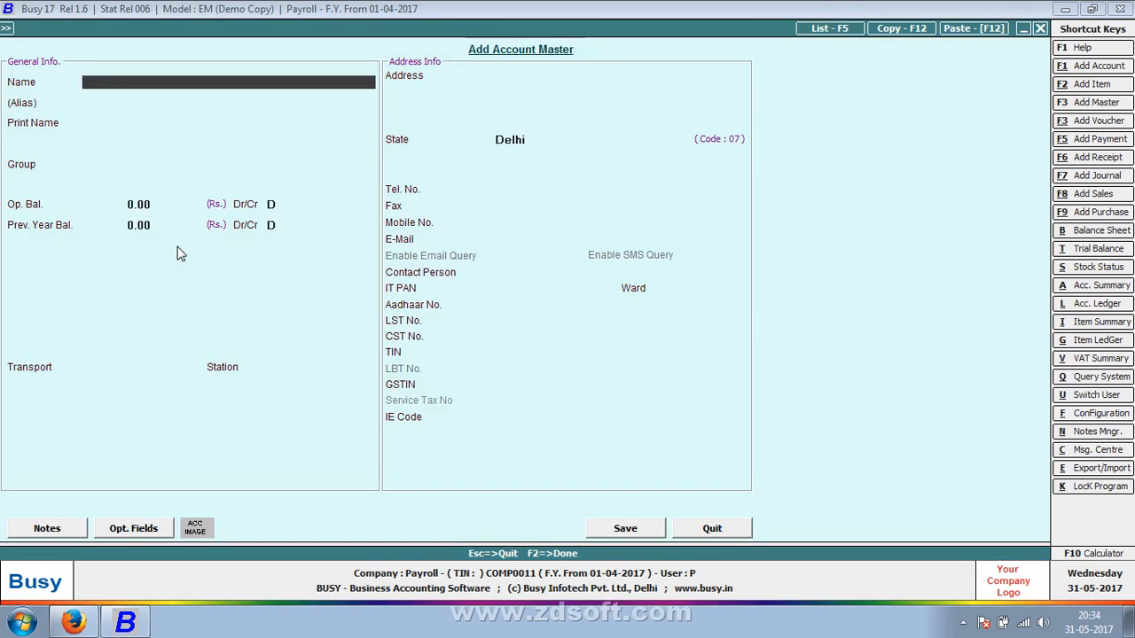
Create the account Basic Salary under the group Expenses (Indirect/Admn.) and use it as the component's account to be debited
key("ctrl+v")
key("Return")
key("Return")
key("Return")
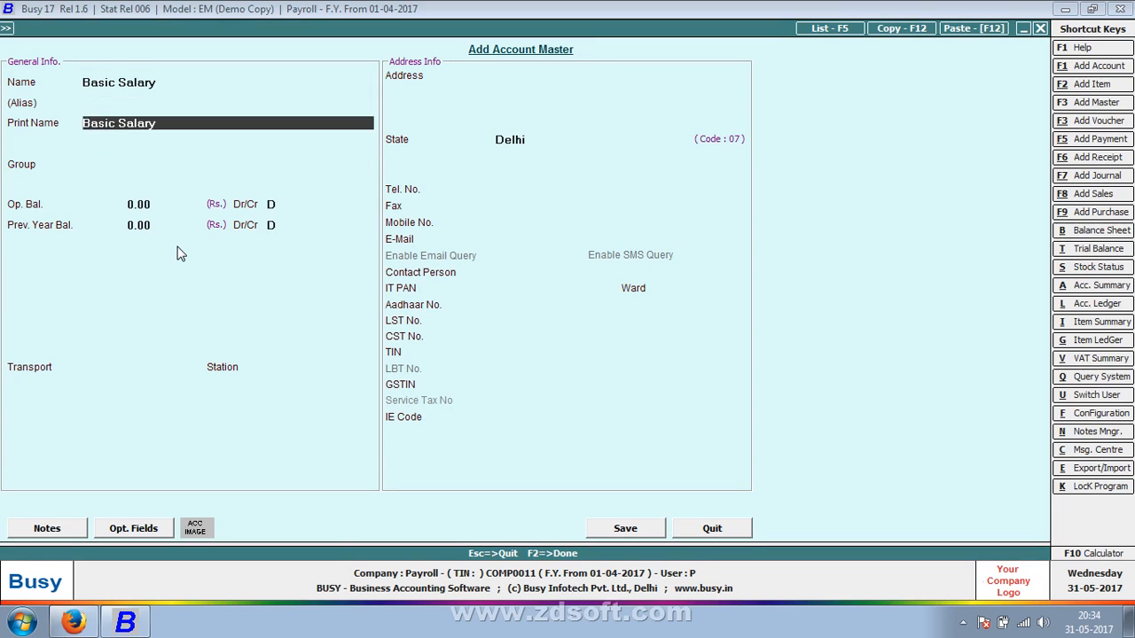
type("EX")
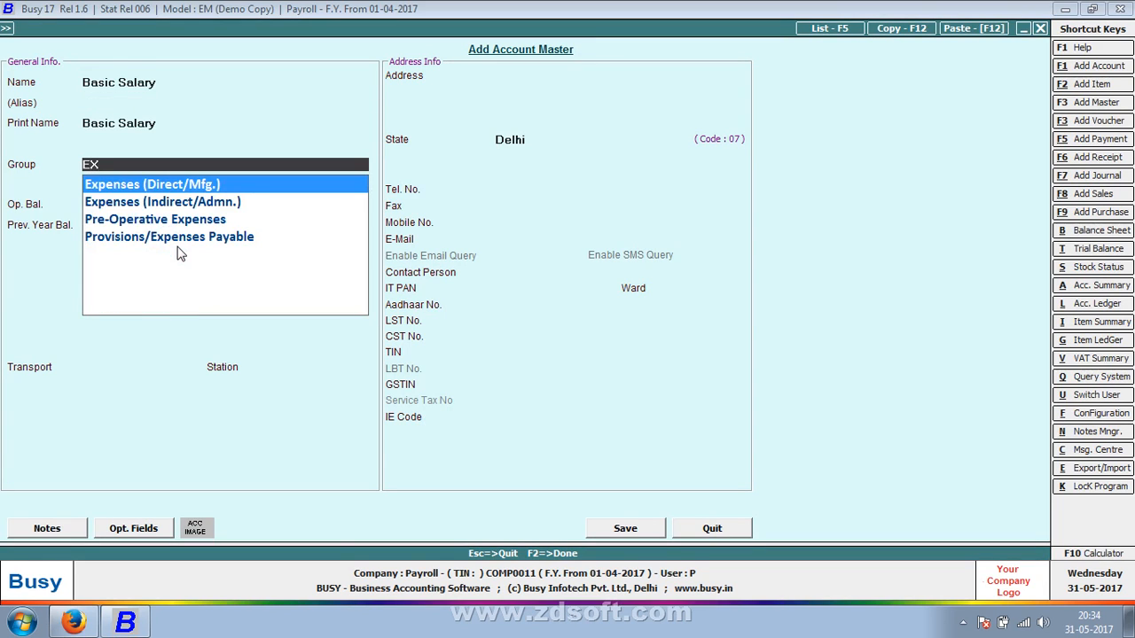
key("Down")
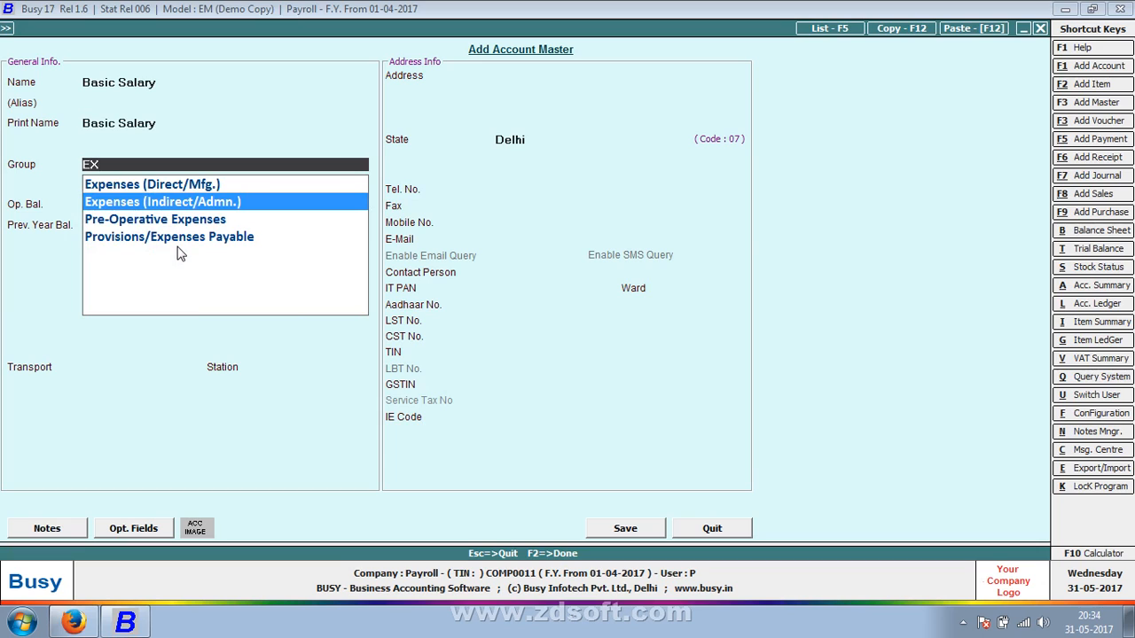
key("Return")
key("F2")
key("Return")
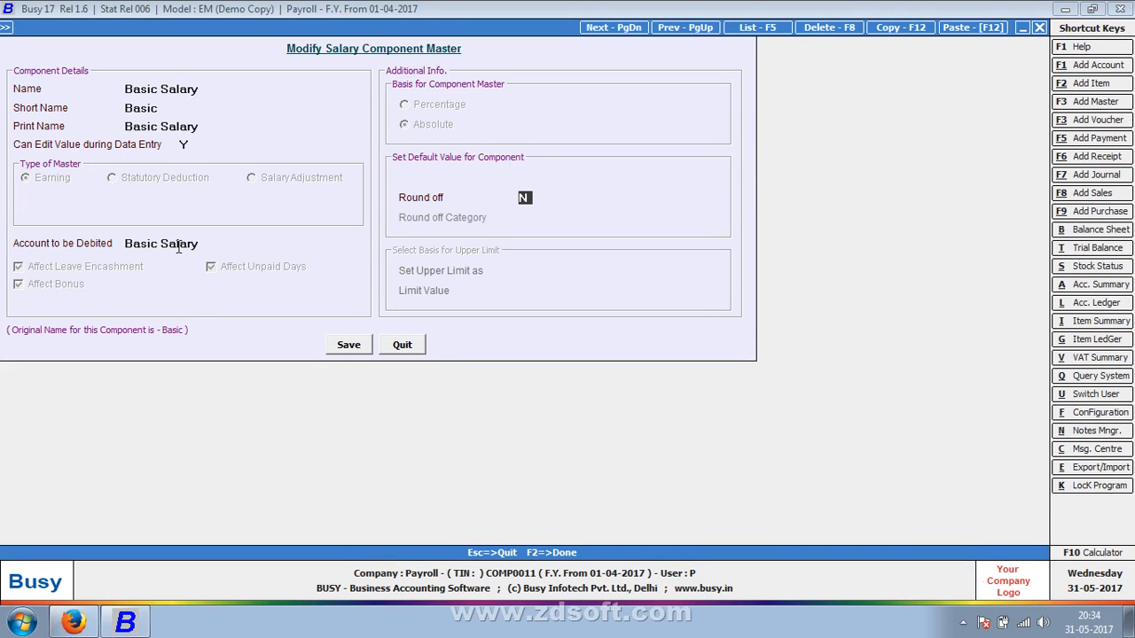
Keep round off at N, save the Basic Salary component and leave the component selection
key("Return")
key("Return")
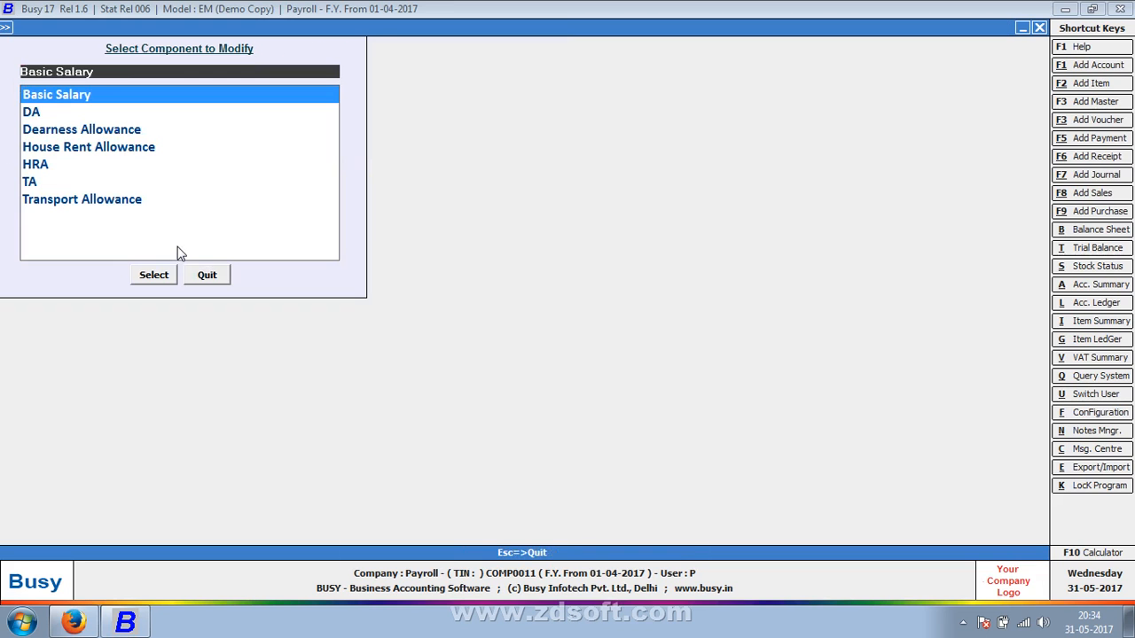
key("Escape")
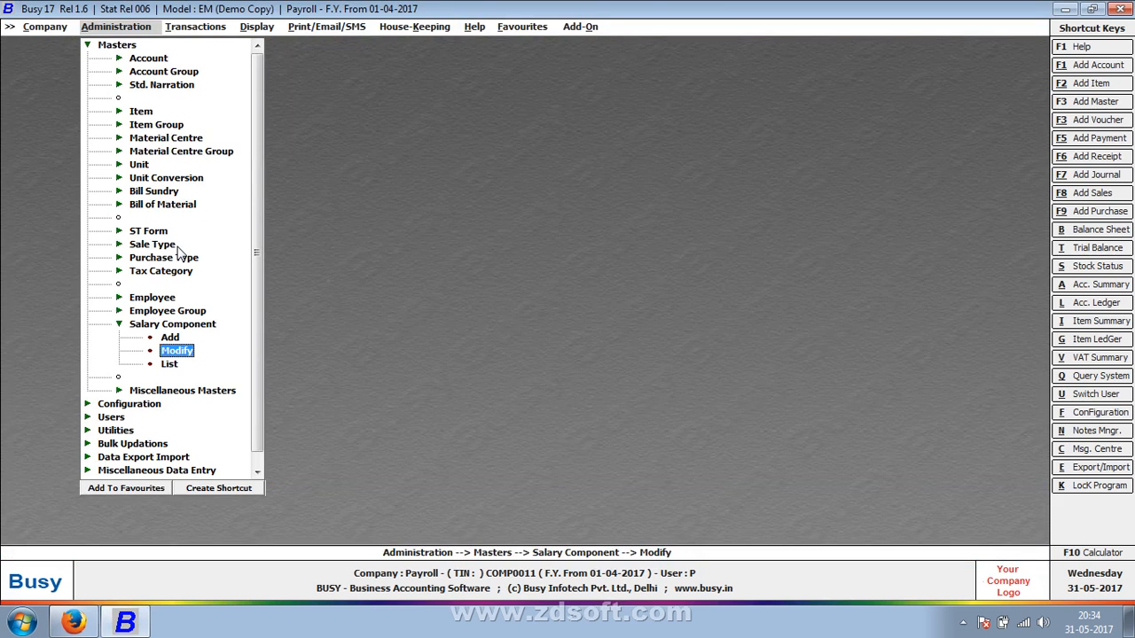
Add an employee group named SALES DEPARMENTS as a primary group and save it
key("Up")
key("Up")
key("Up")
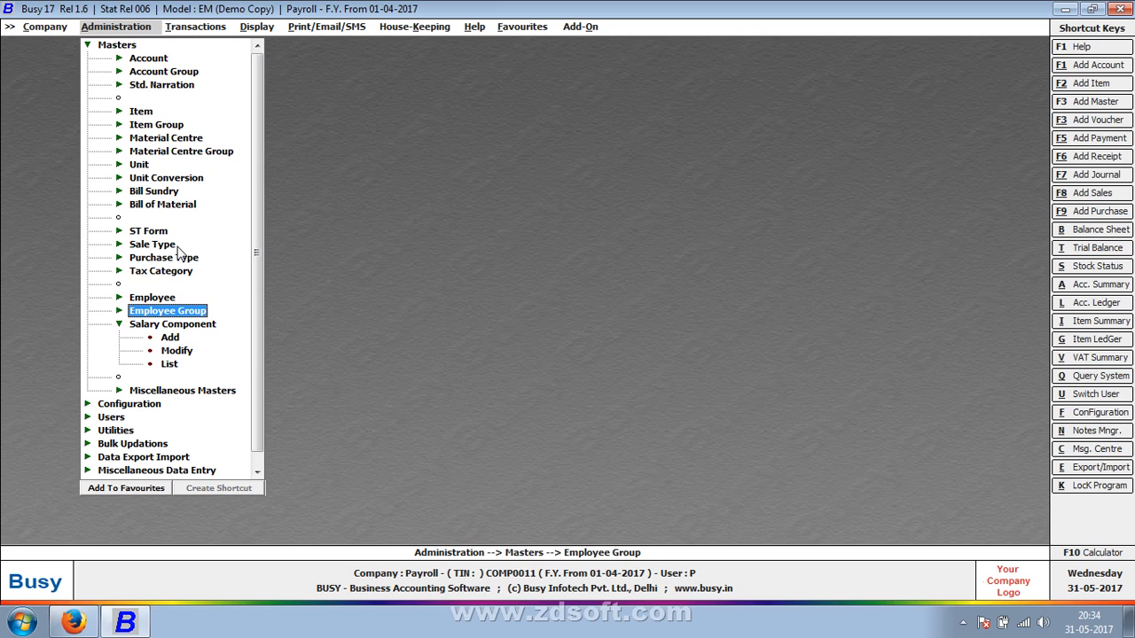
key("Return")
key("Return")
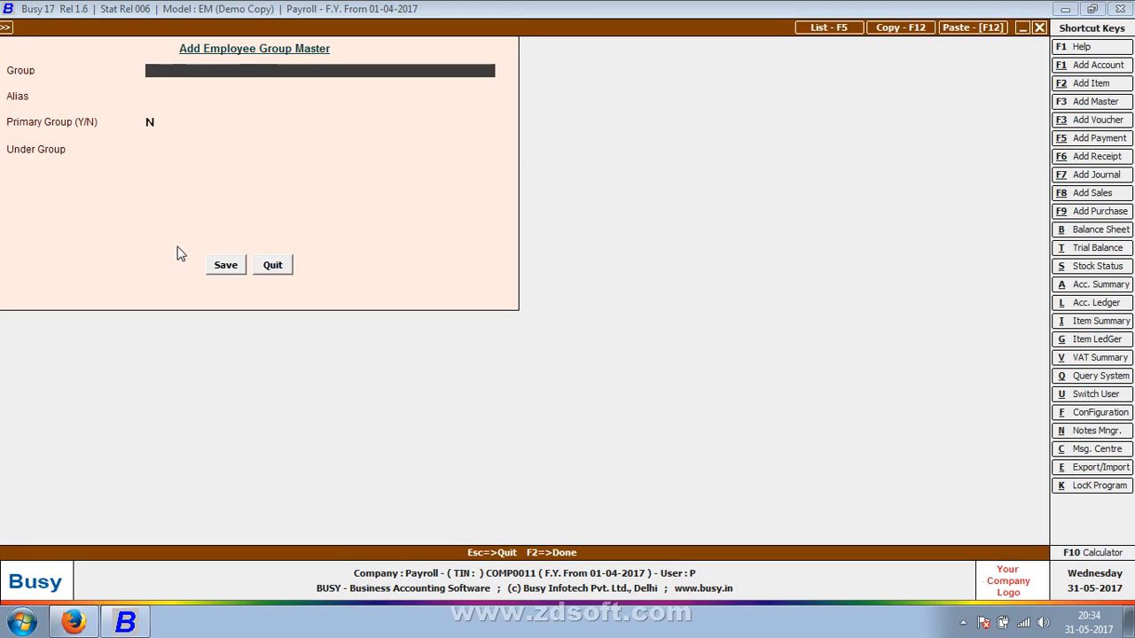
type("SALES DEPARME")
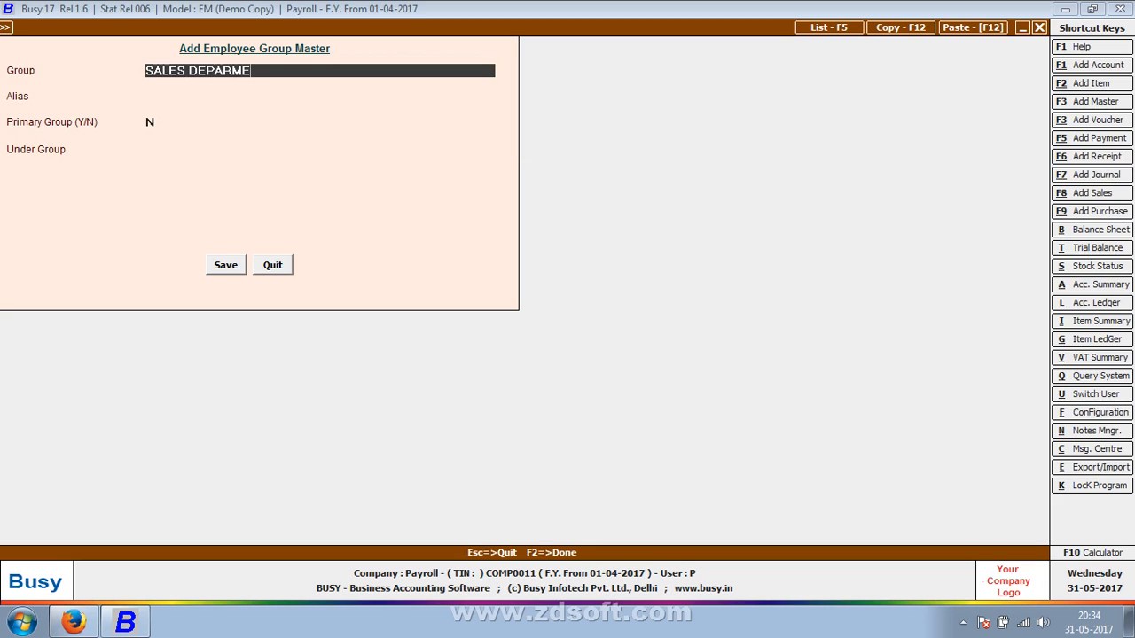
type("NTS")
key("Return")
key("Return")
type("Y")
key("Return")
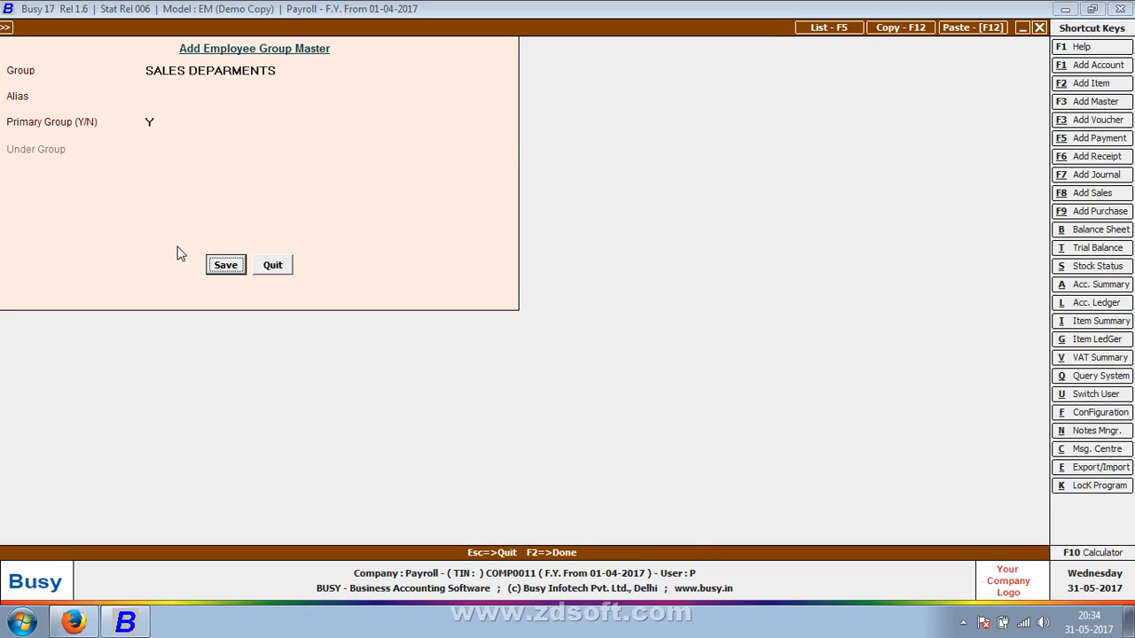
key("Return")
Add a second primary employee group named ACCOUNTING DEPARTMENTS, save it and leave the employee group master
type("ACCOUN")
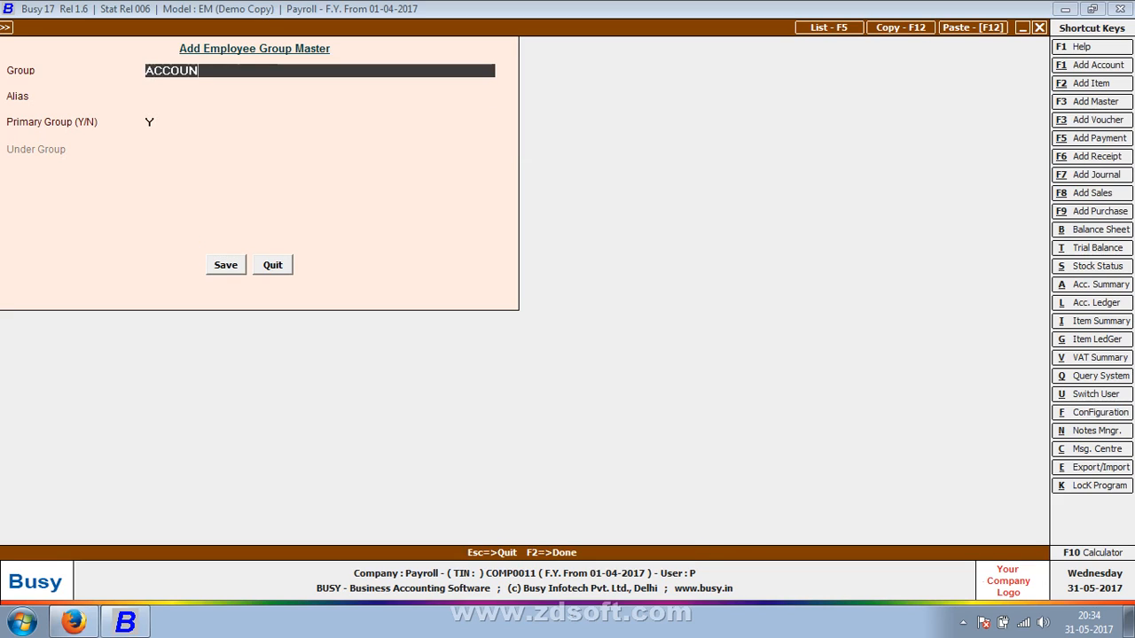
type("TING DEPART")
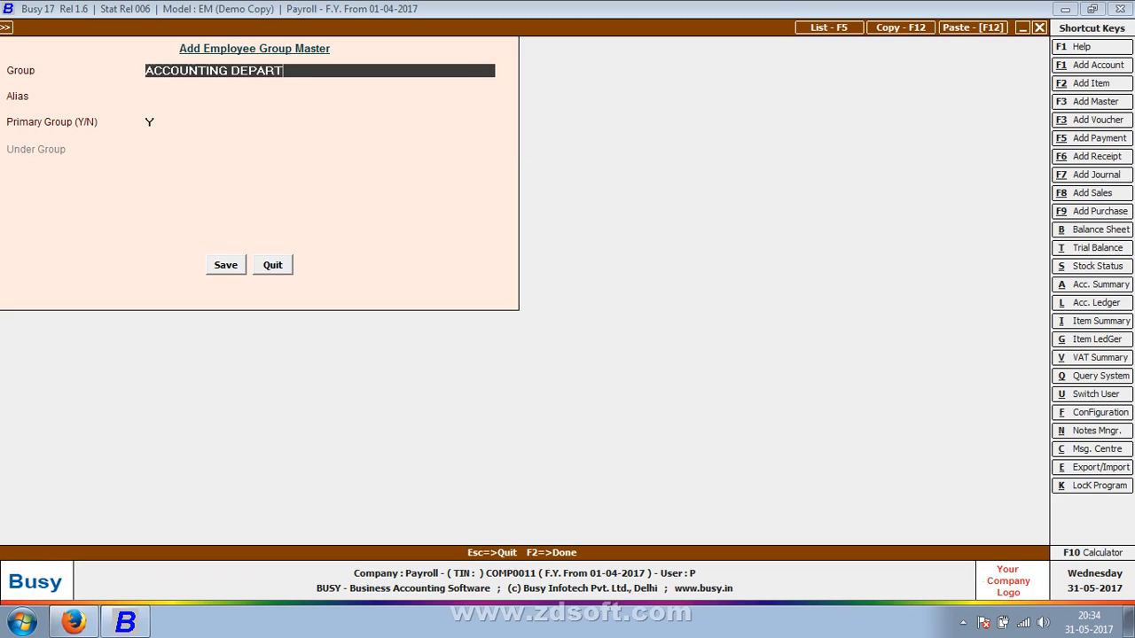
key("BackSpace")
type("TMENTS")
key("Return")
key("Return")
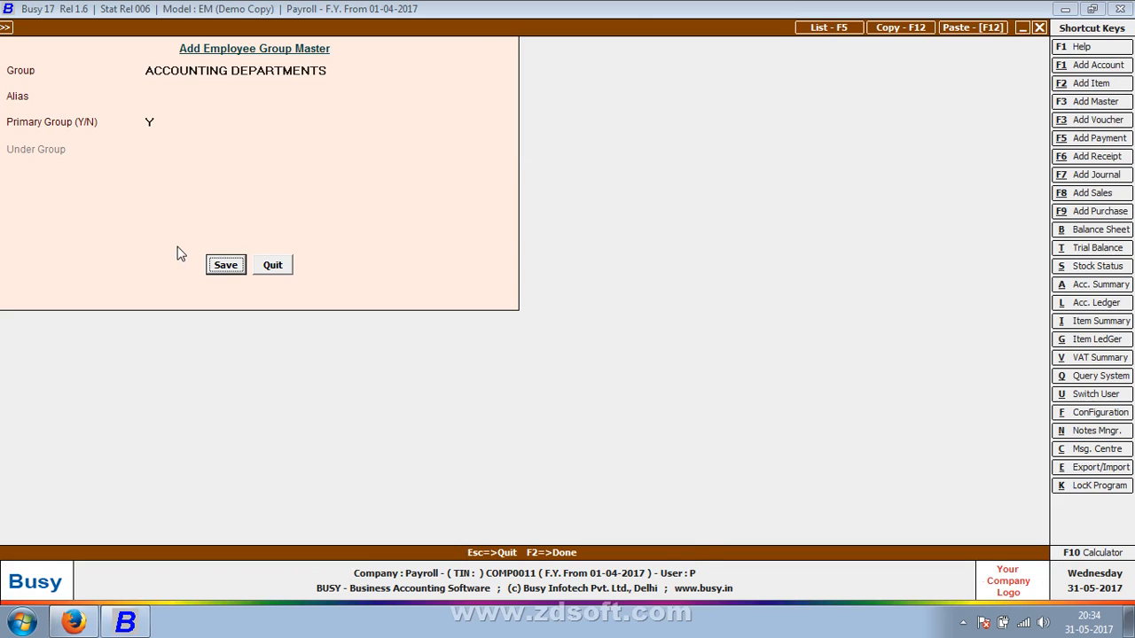
key("Return")
key("Escape")
key("Escape")
key("Escape")
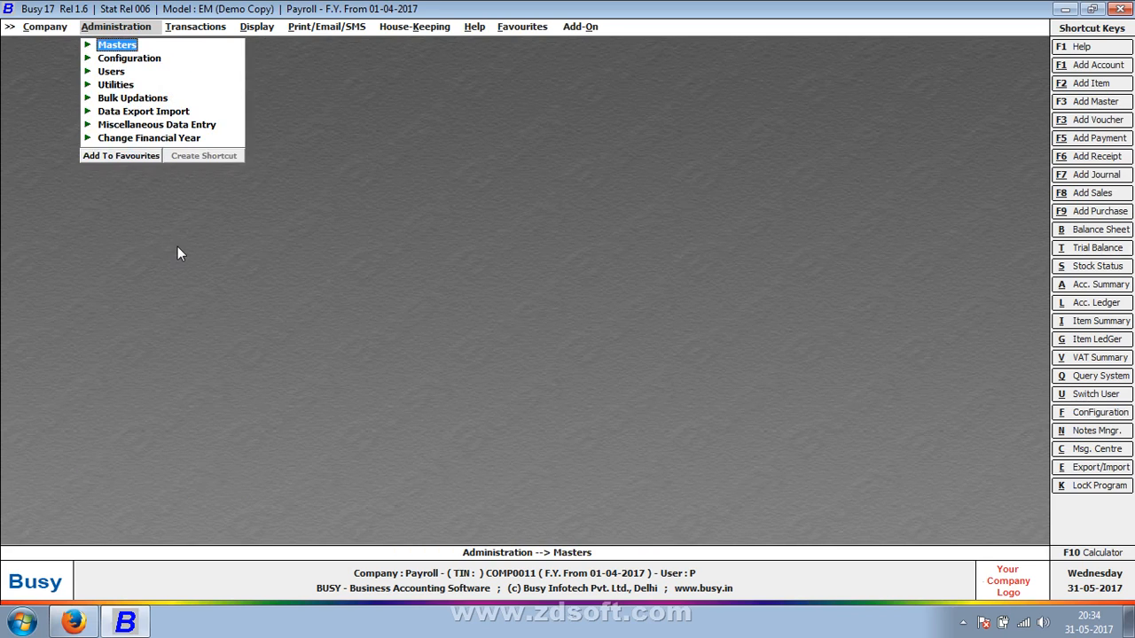
Open a blank employee master for adding a new employee
key("Return")
key("Down")
key("Down")
key("Down")
key("Down")
key("Down")
key("Down")
key("Down")
key("Down")
key("Down")
key("Down")
key("Down")
key("Down")
key("Down")
key("Down")
key("Down")
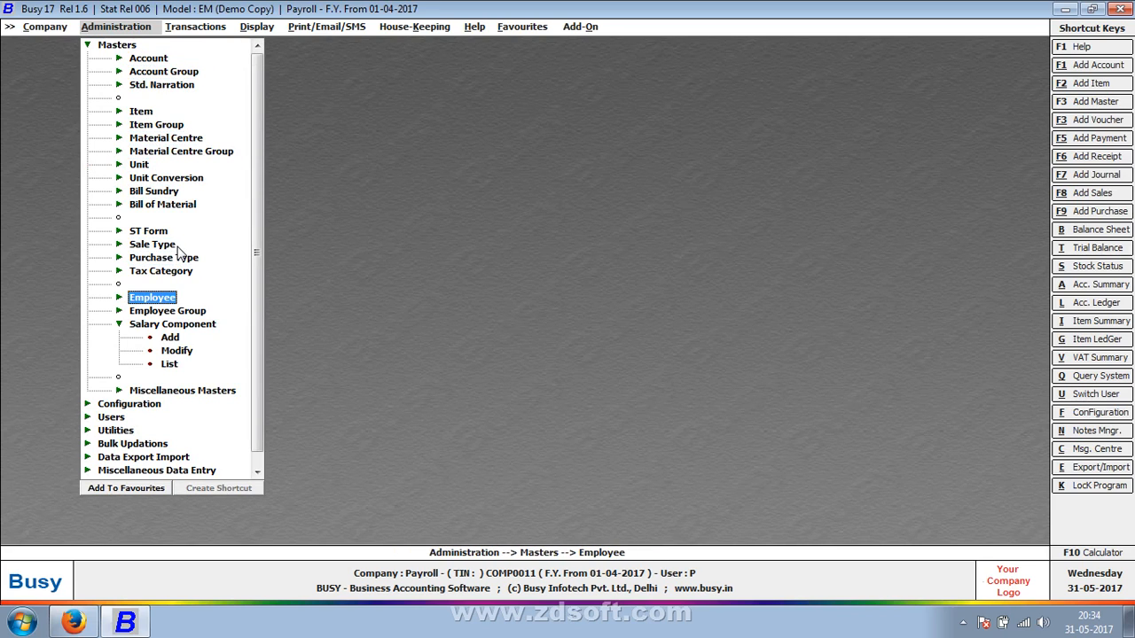
key("Return")
key("Down")
key("Return")
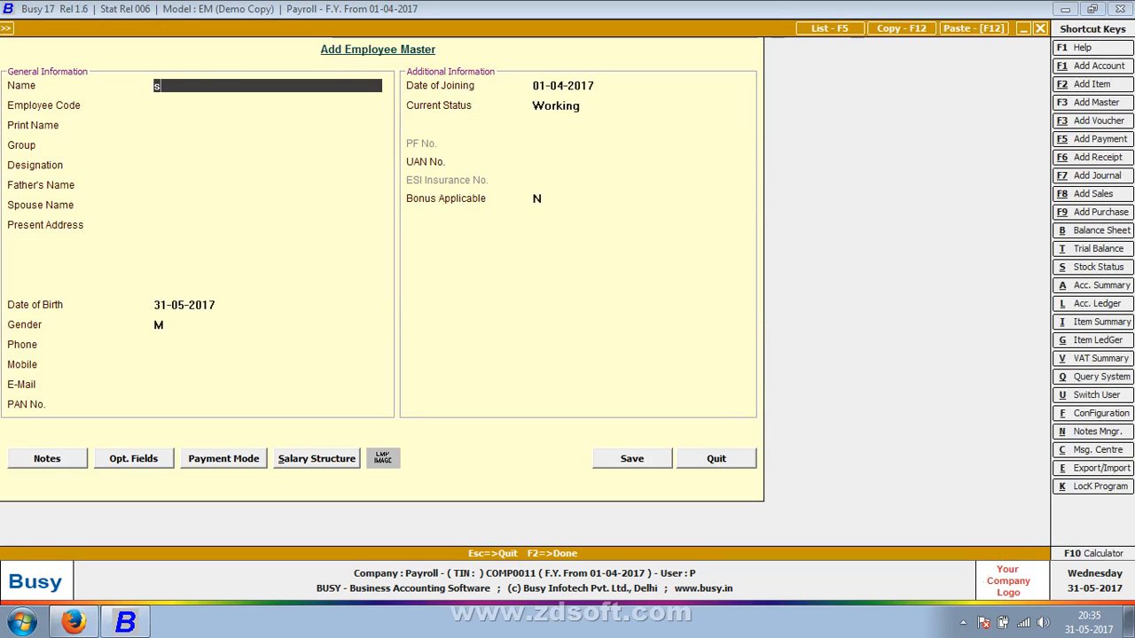
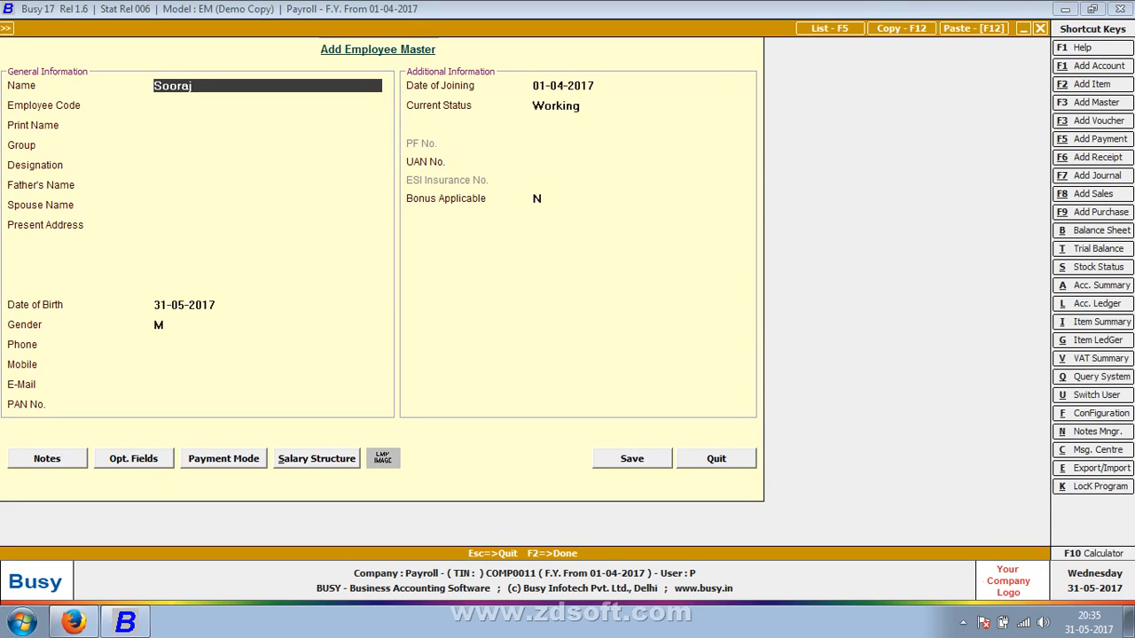
Enter the employee's full name, leave the employee code blank and assign the group SALES DEPARMENTS
key("Return")
key("Return")
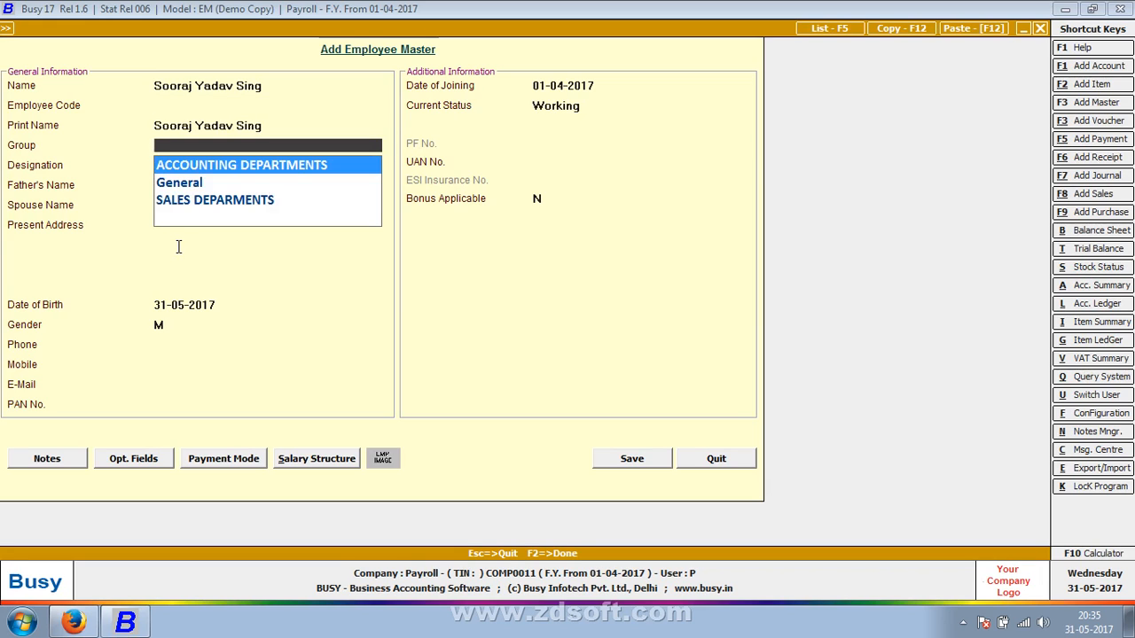
key("Down")
key("Down")
key("Return")
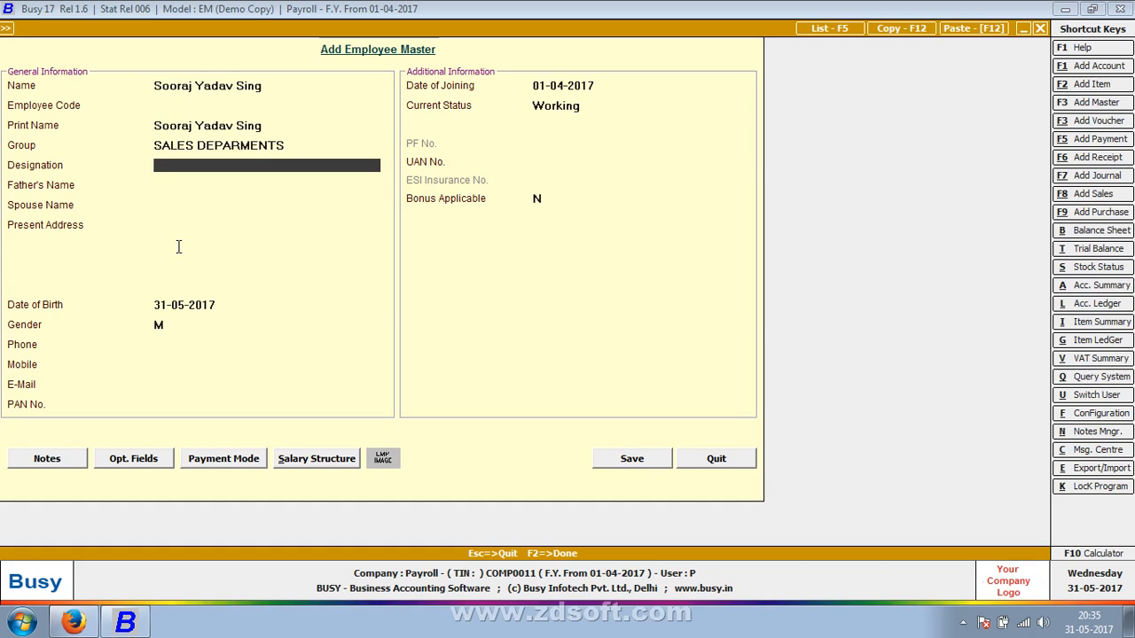
Leave the designation, family names and address blank, and enter the employee's date of birth
key("Return")
key("Return")
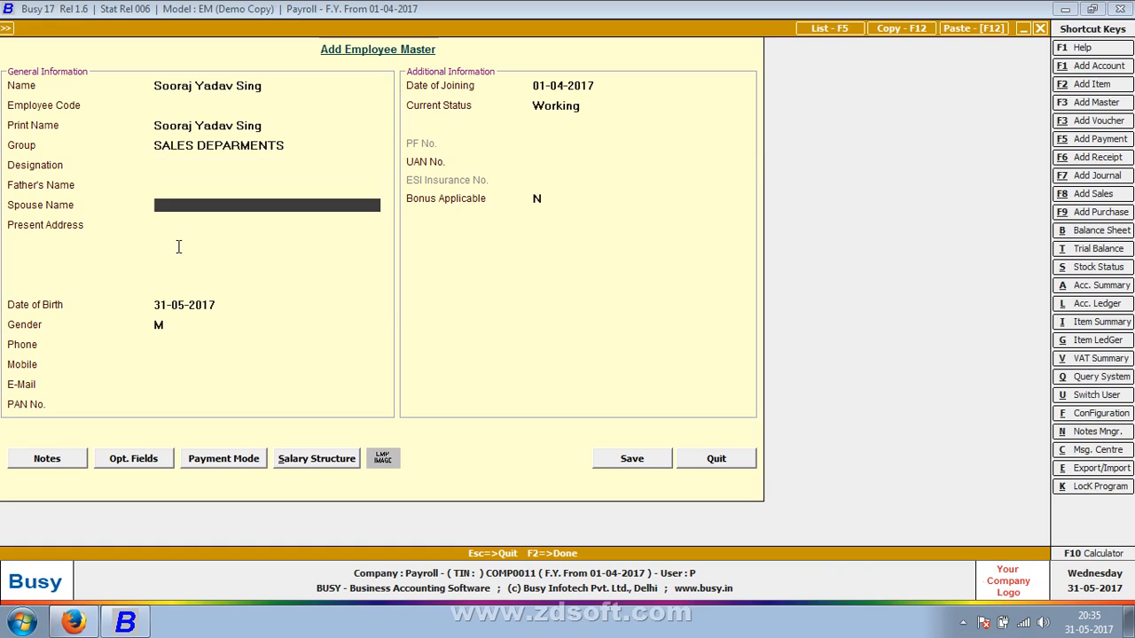
key("Return")
key("Return")
key("Return")
key("Return")
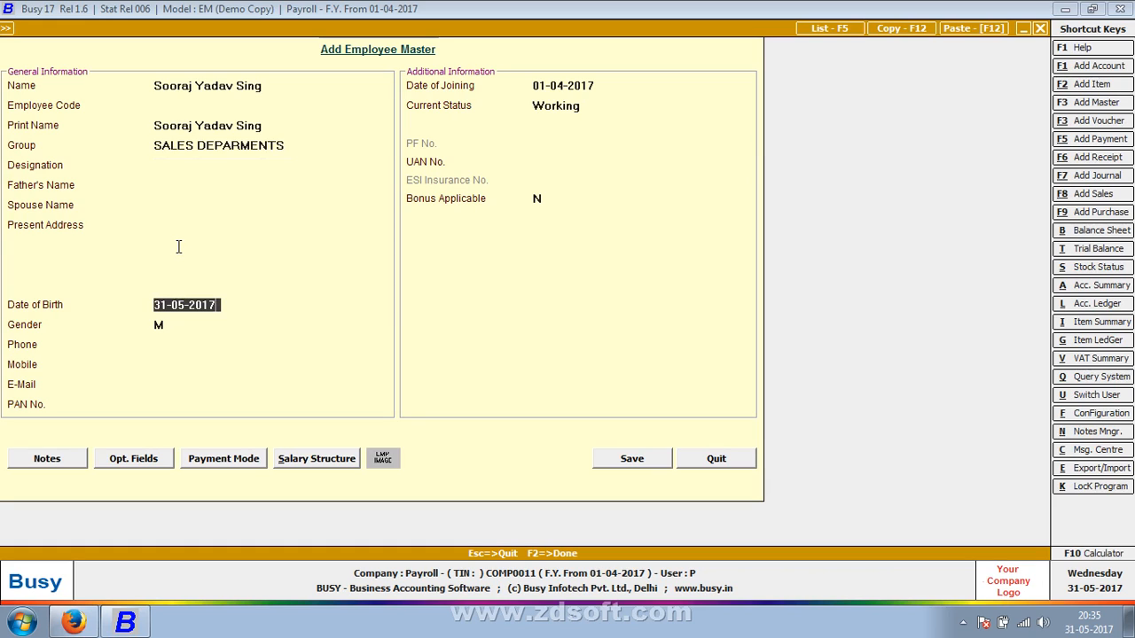
key("Return")
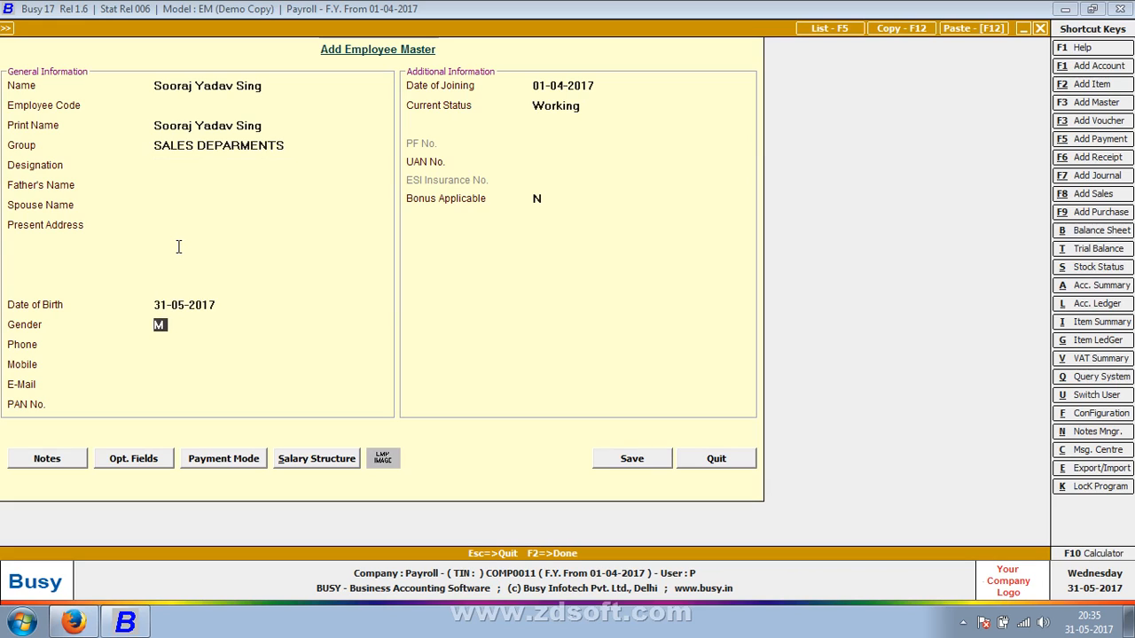
key("Up")
type("1-04-")
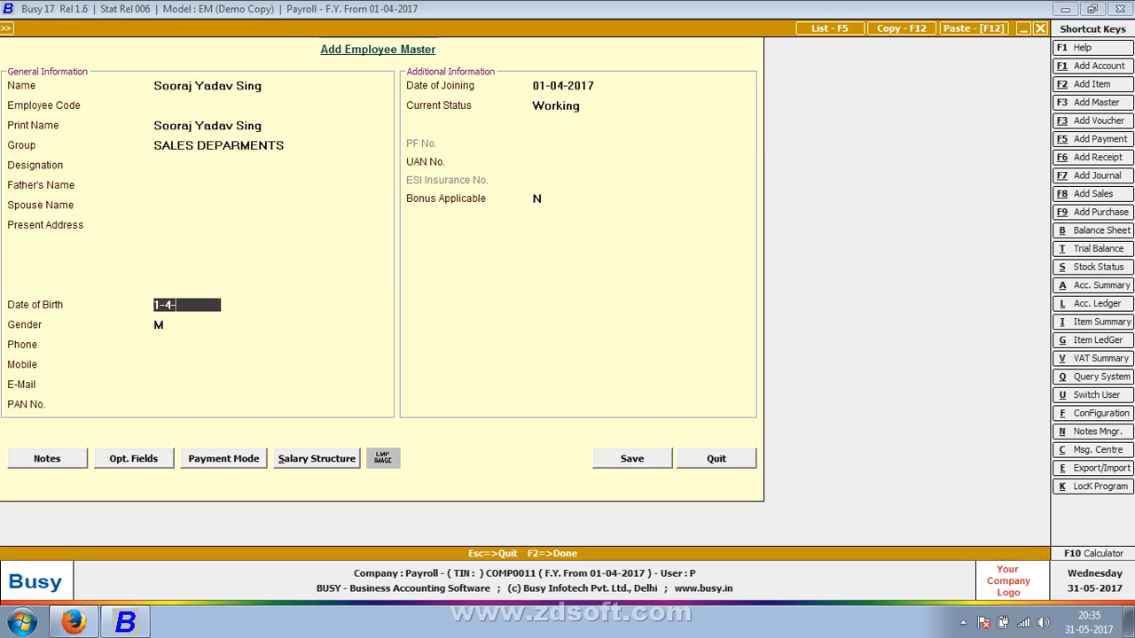
type("1990")
key("Return")
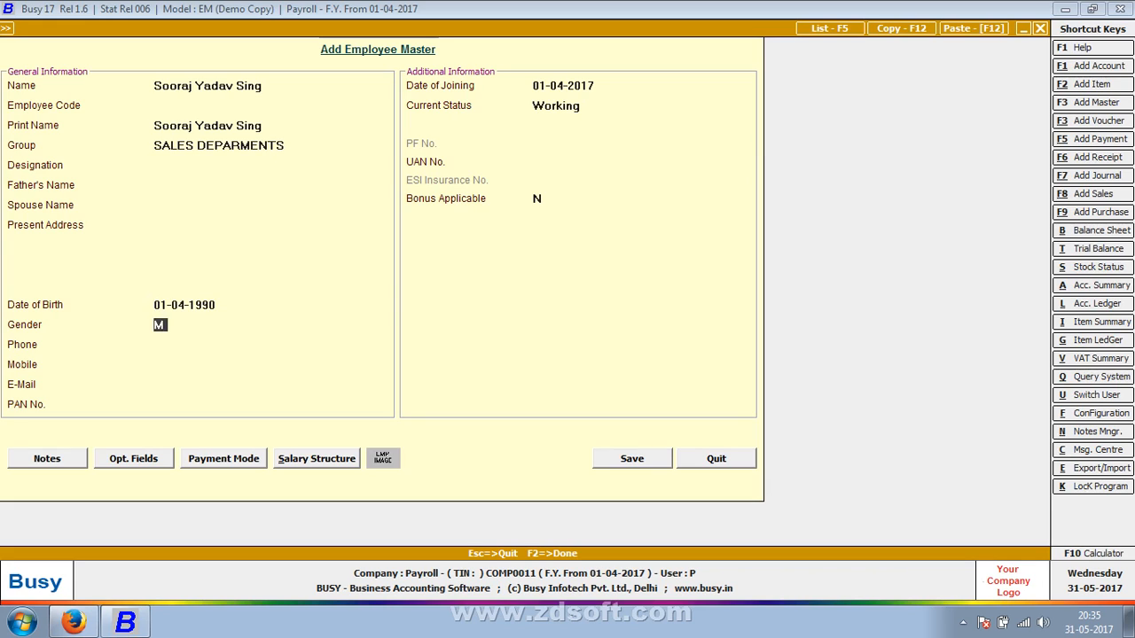
Keep the gender as M and fill in the employee's phone and mobile numbers
key("Return")
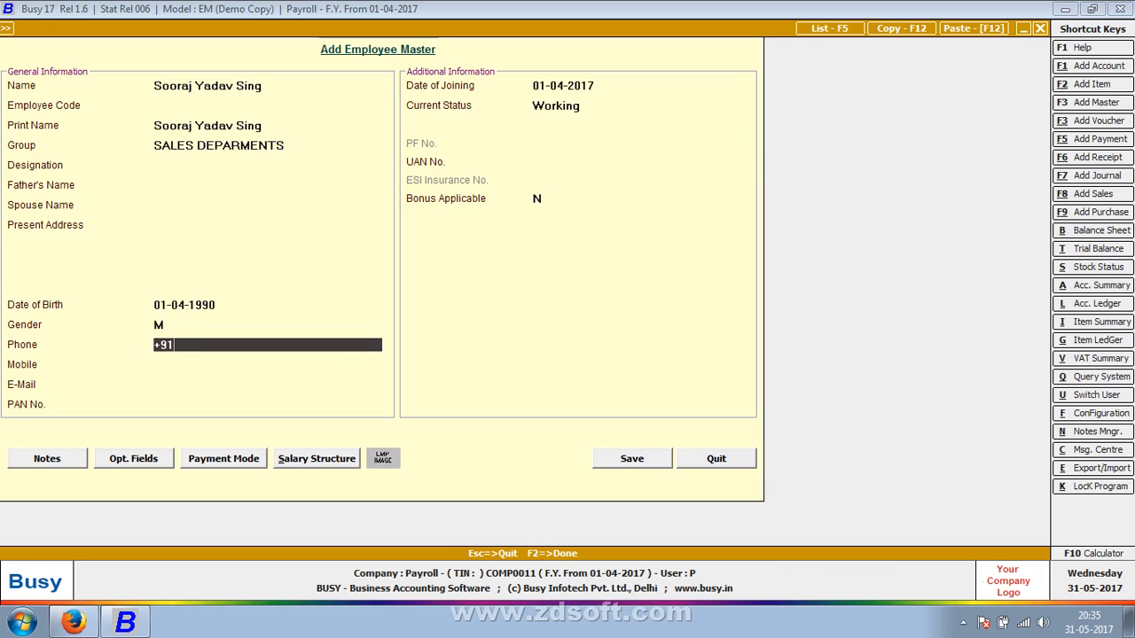
key("Return")
key("Up")
type("+91")
key("BackSpace")
key("BackSpace")
type("11 2352654")
key("Return")
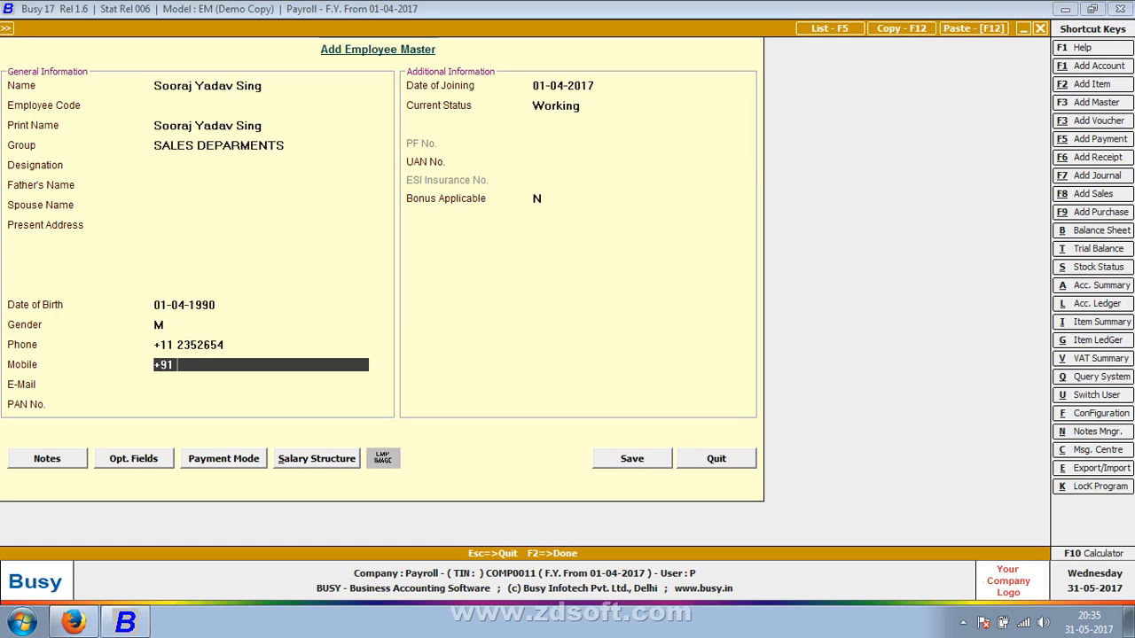
key("Return")
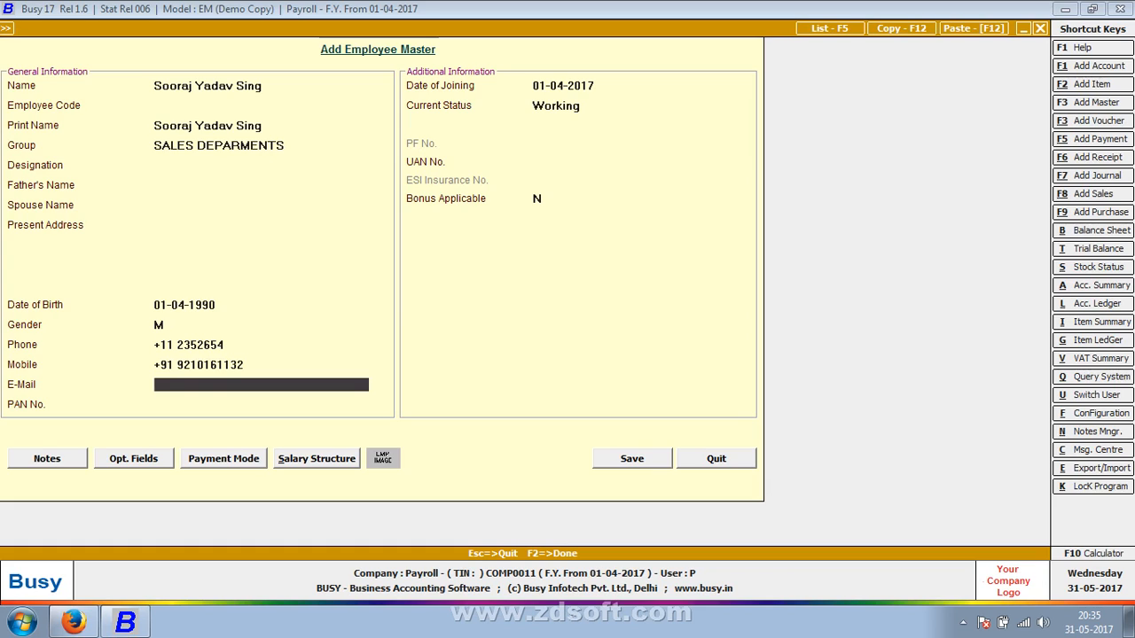
Fill in the employee's e-mail address and PAN number
key("Return")
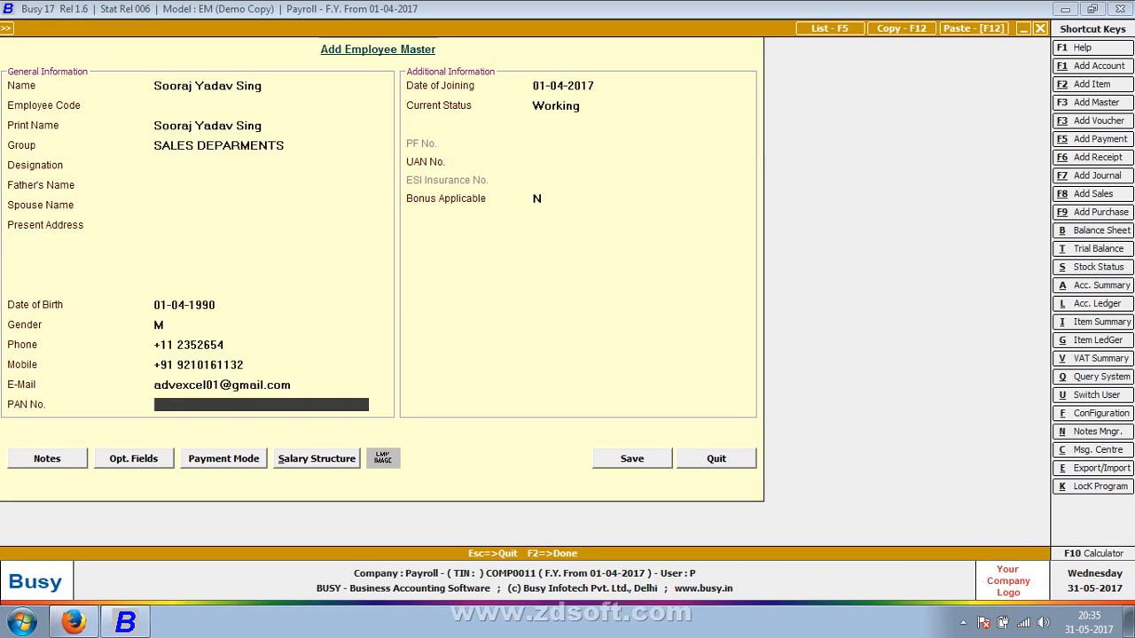
key("Return")
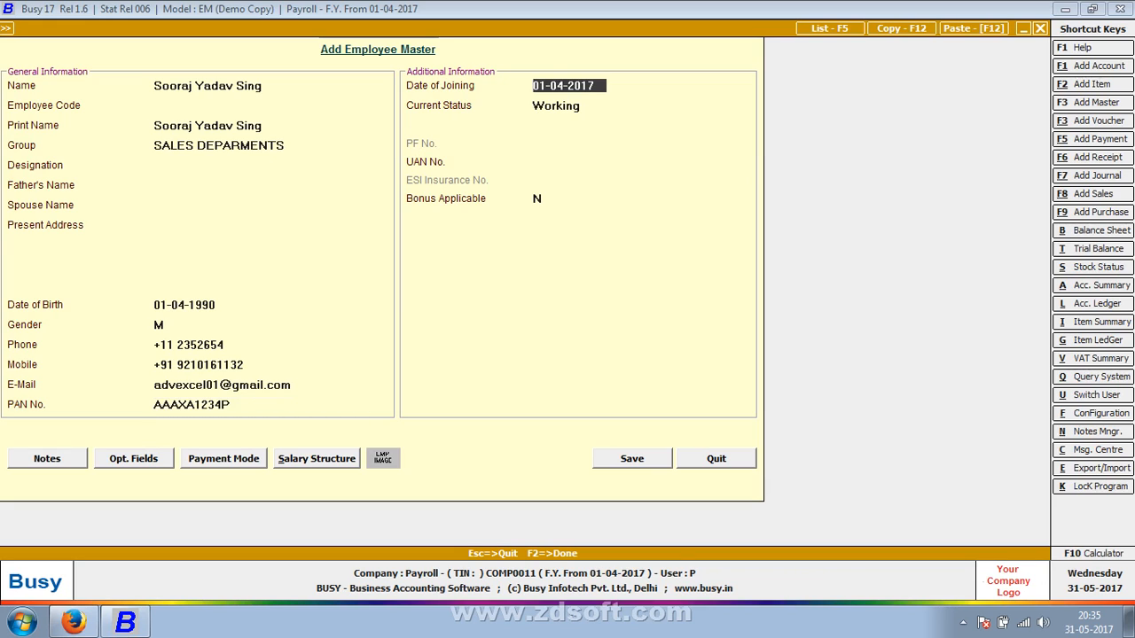
Keep the joining date 01-04-2017, status Working, a blank UAN number and bonus applicable N
key("Return")
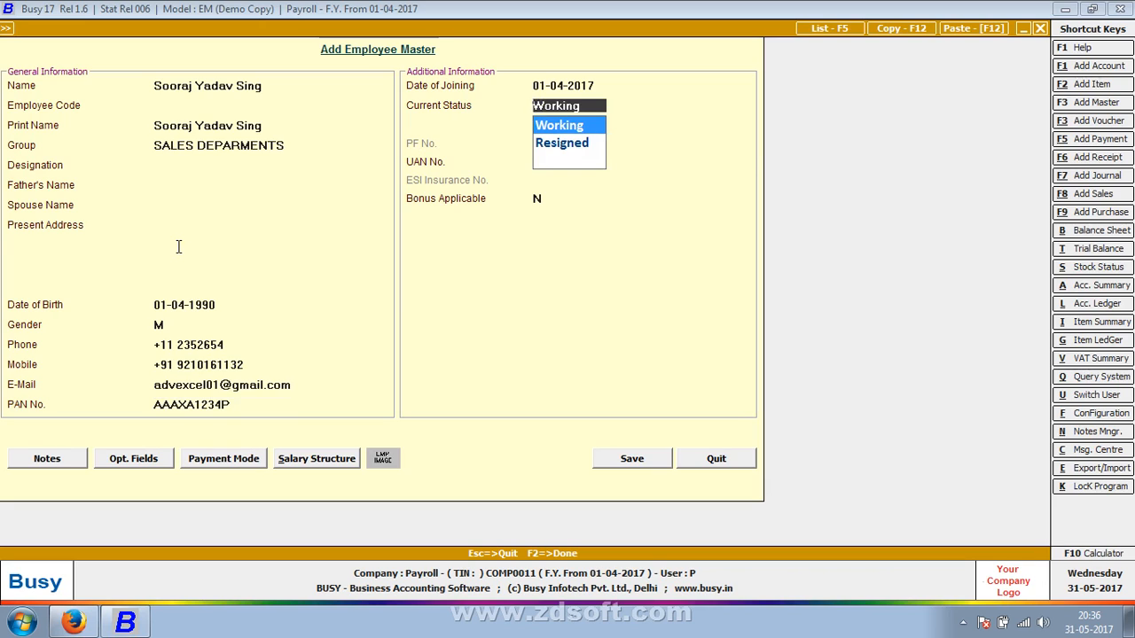
key("Return")
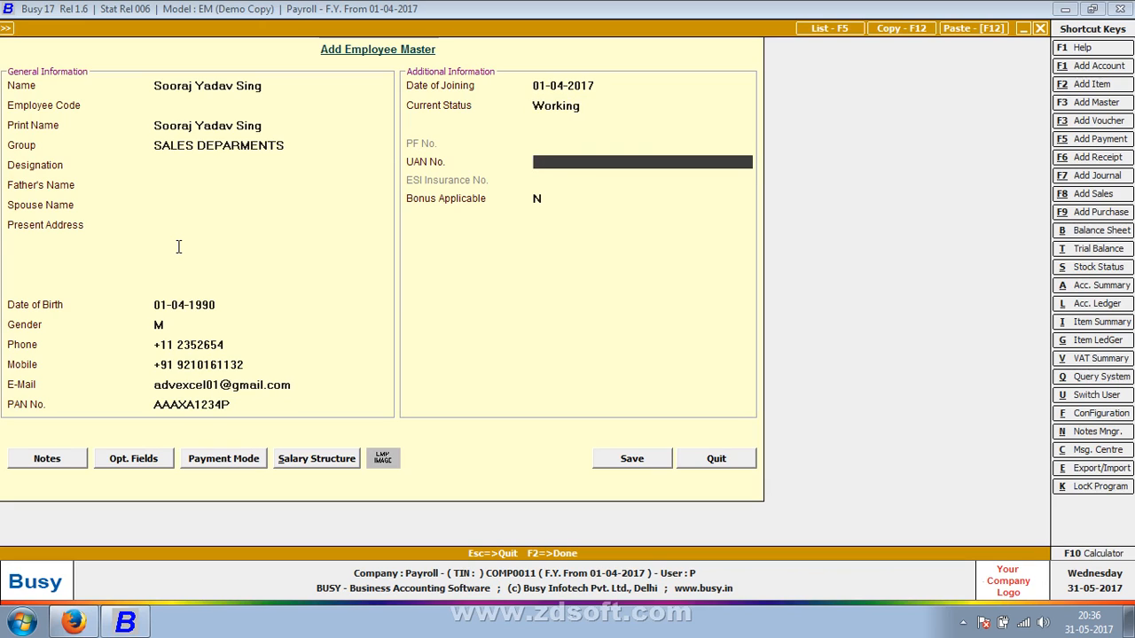
key("Return")
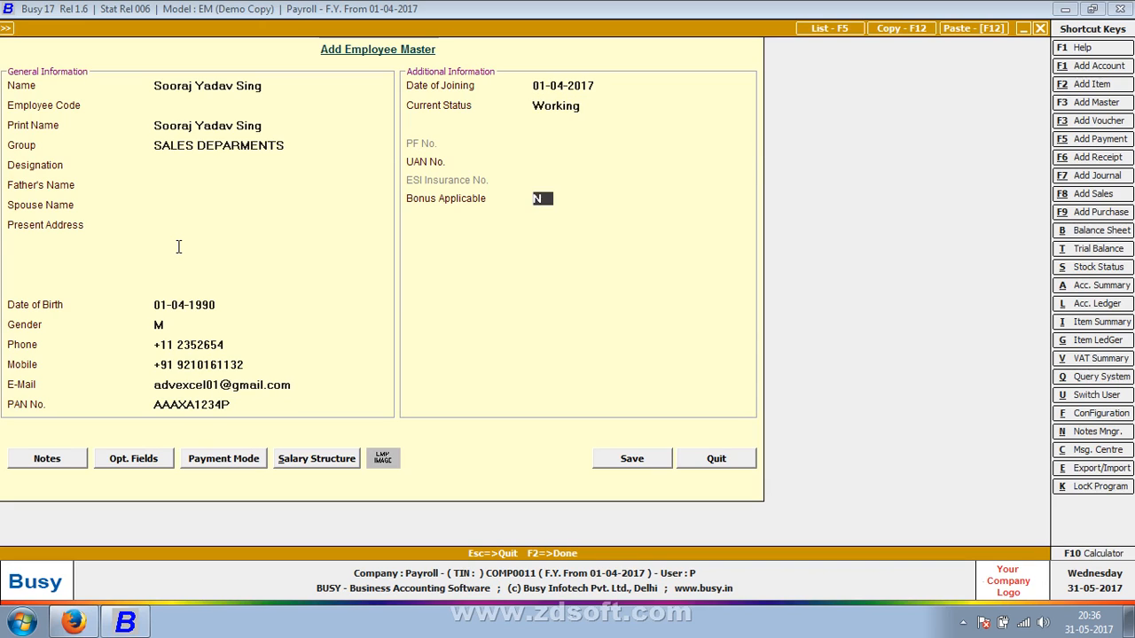
key("Return")
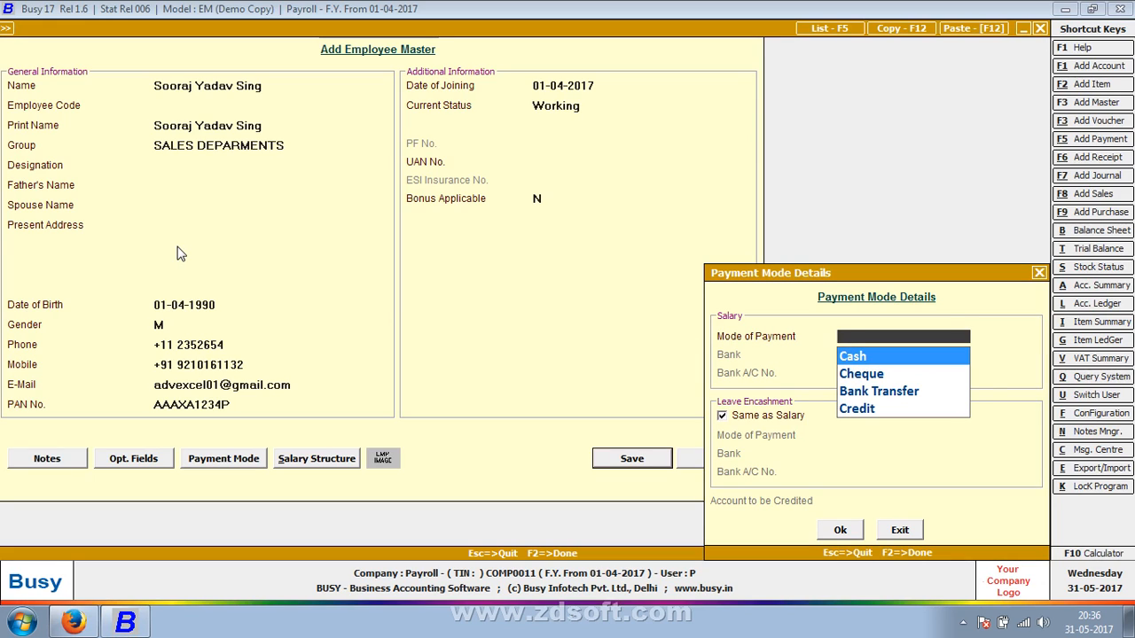
Set the salary payment mode to Cash, with leave encashment same as salary, and accept the payment details
key("Return")
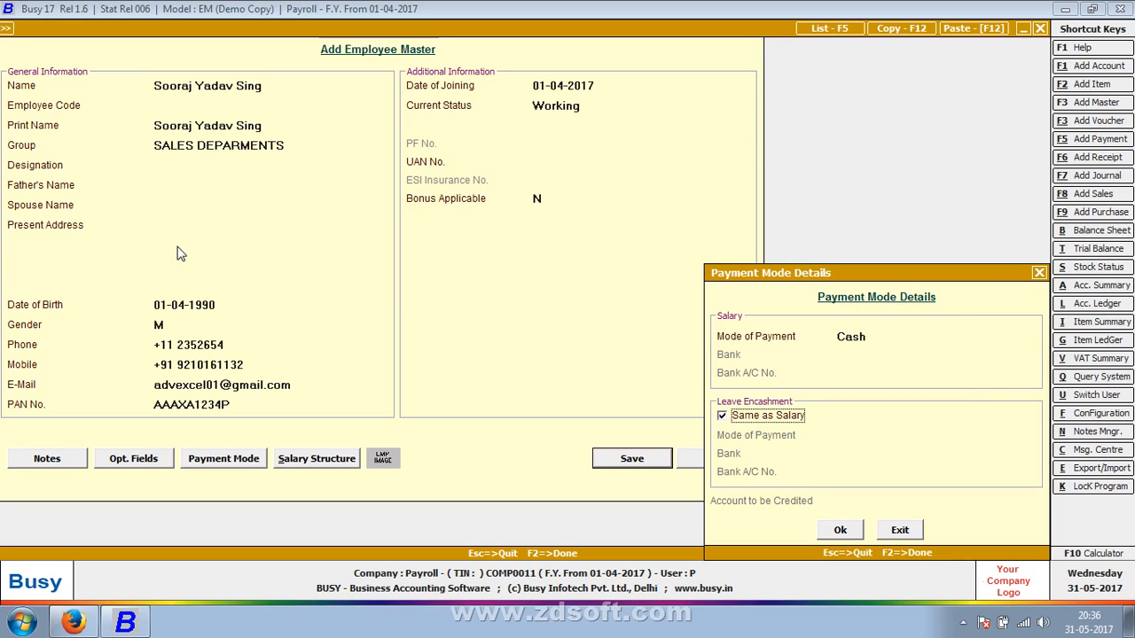
key("Return")
Add the Basic component with value 25000 effective 01-04-2017 to the salary structure and save the employee
key("Return")
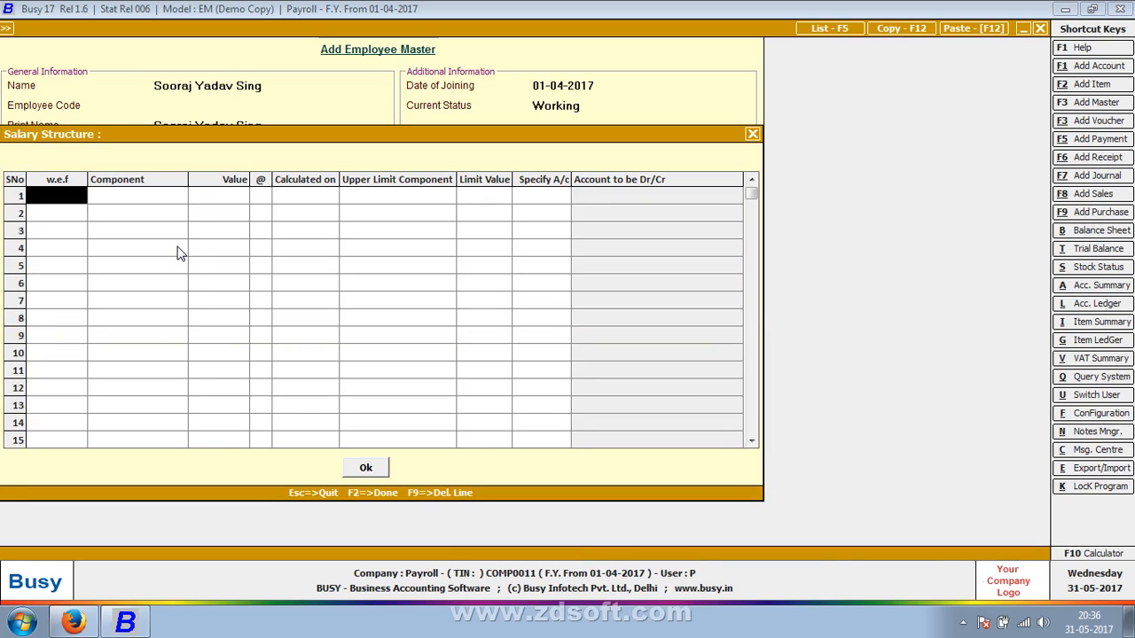
key("Return")
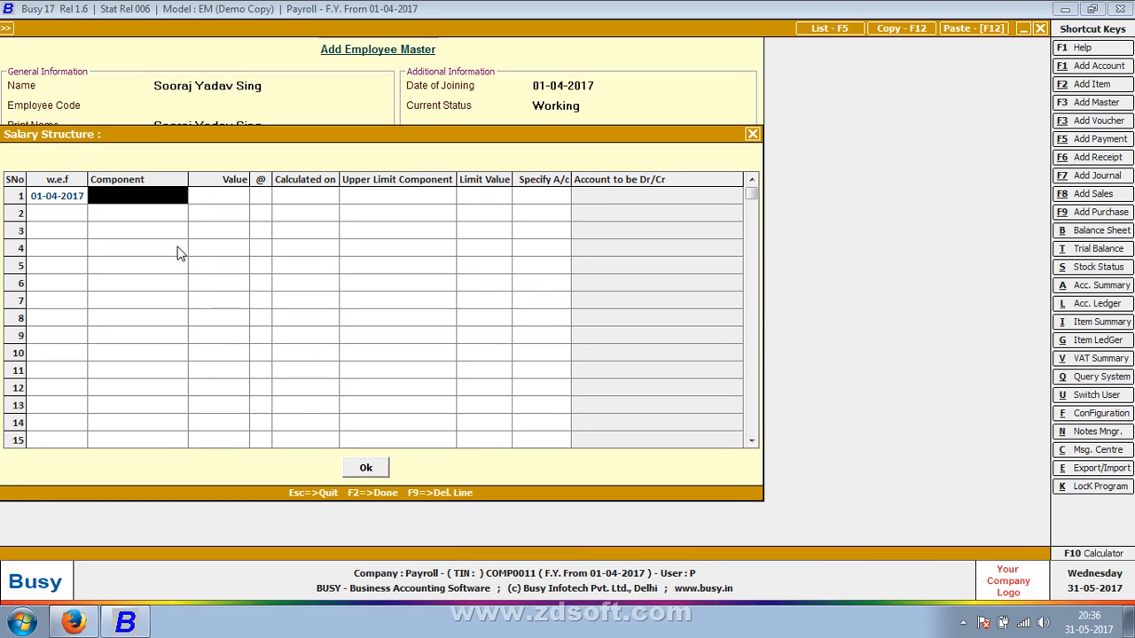
key("Return")
type("25000")
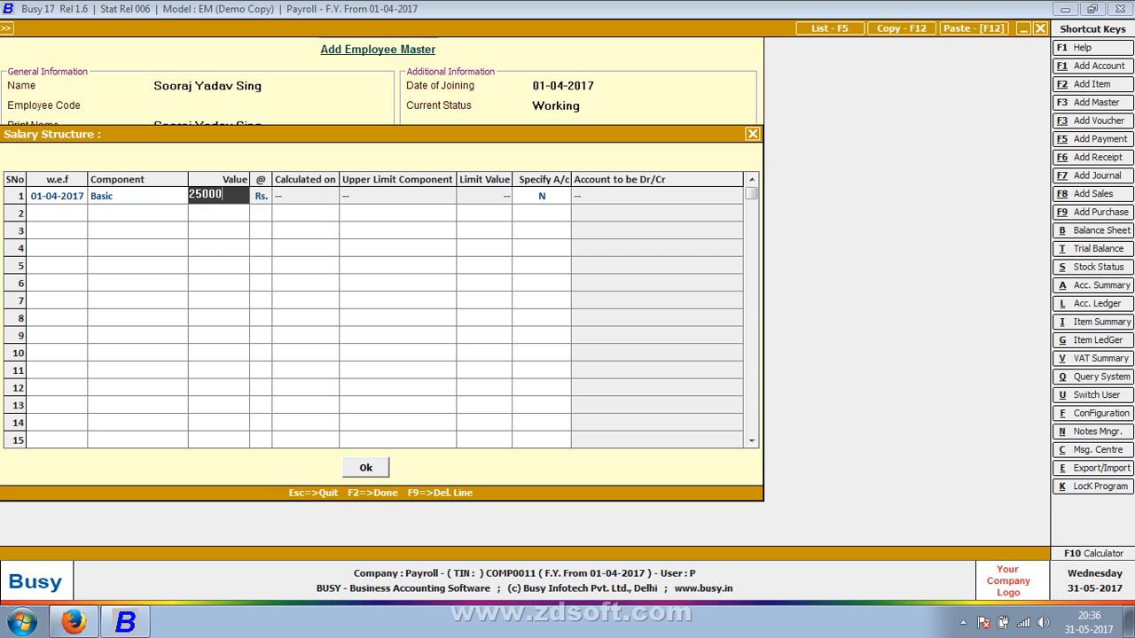
key("Return")
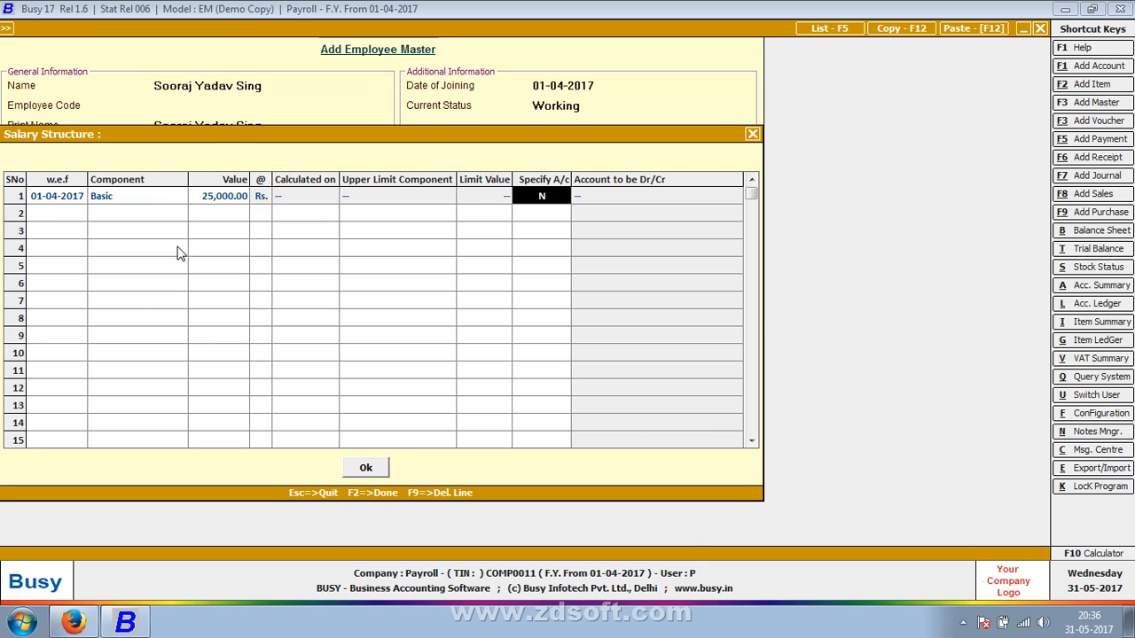
key("F2")
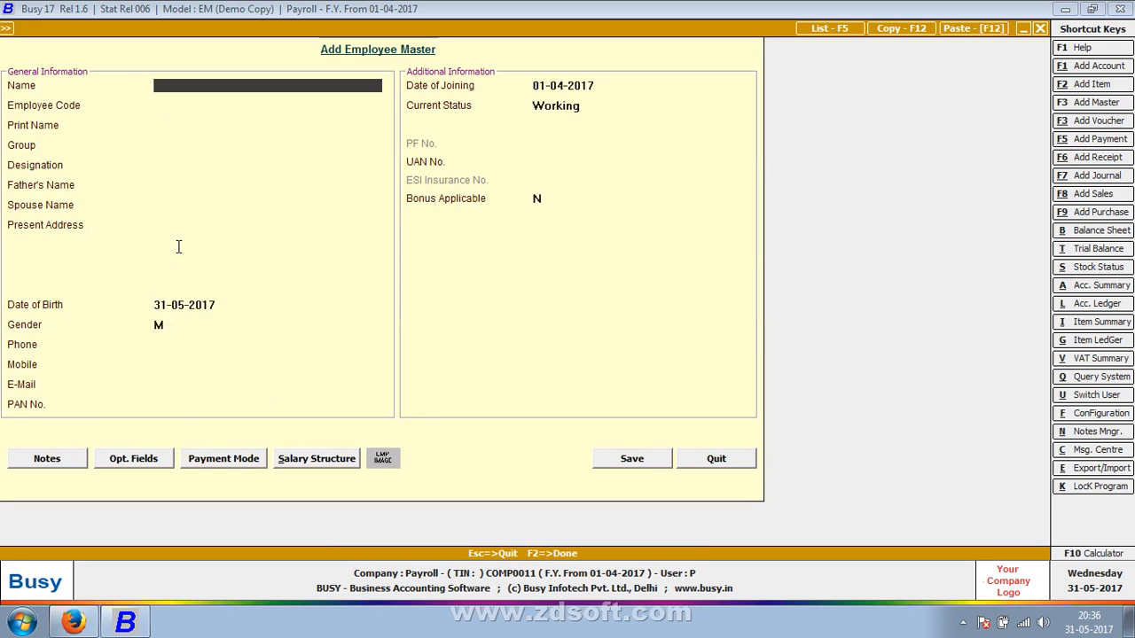
Enter the second employee's full name and assign the group ACCOUNTING DEPARTMENTS
type("a")
key("BackSpace")
key("Return")
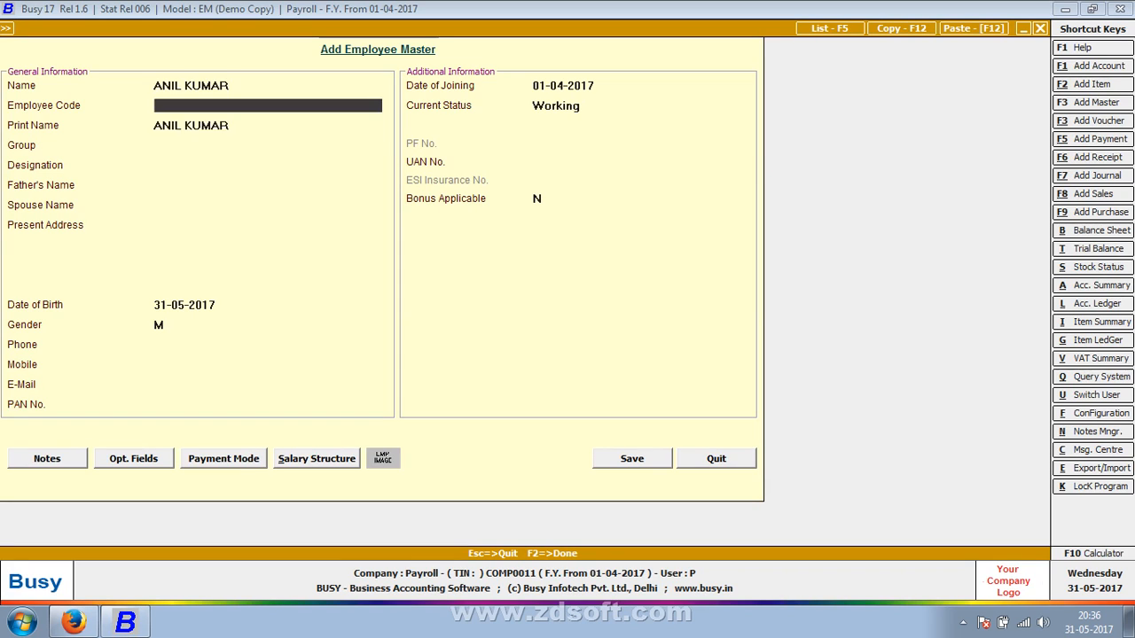
key("Return")
Enter the second employee's date of birth, leaving the spouse name and address blank
key("Return")
key("Return")
key("Return")
key("Return")
key("Return")
key("Return")
key("Return")
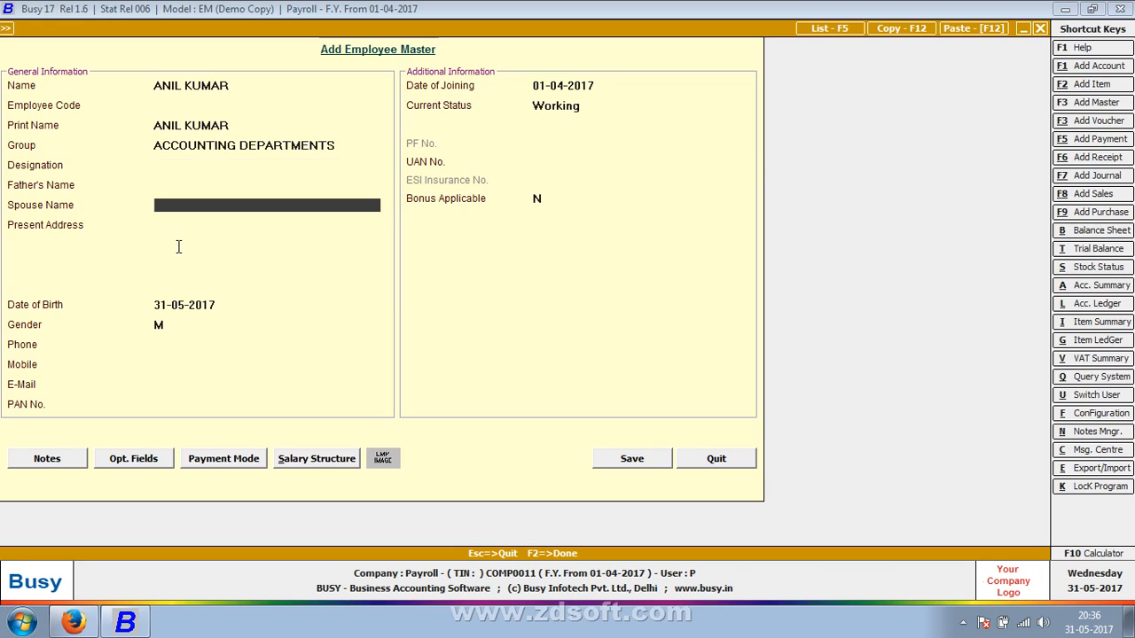
key("Return")
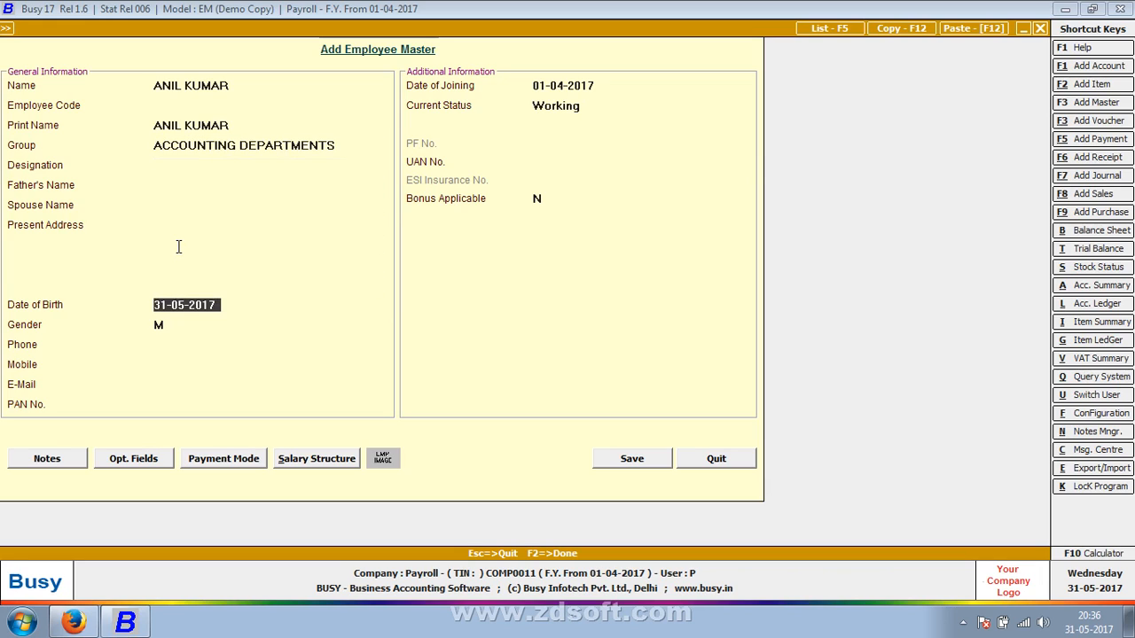
type("1-04-1990")
key("Return")
key("Return")
key("Up")
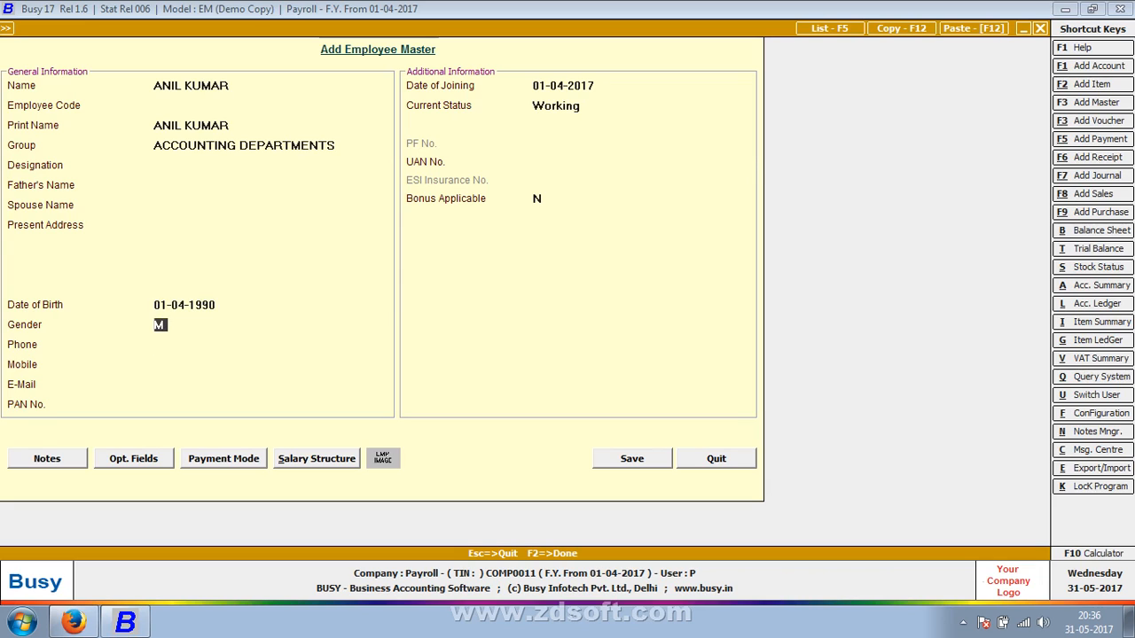
Keep gender M and status Working, and set the second employee's payment mode to Cash with leave encashment same as salary
key("Return")
key("Return")
key("Return")
key("Return")
key("Return")
key("Return")
key("Return")
key("Return")
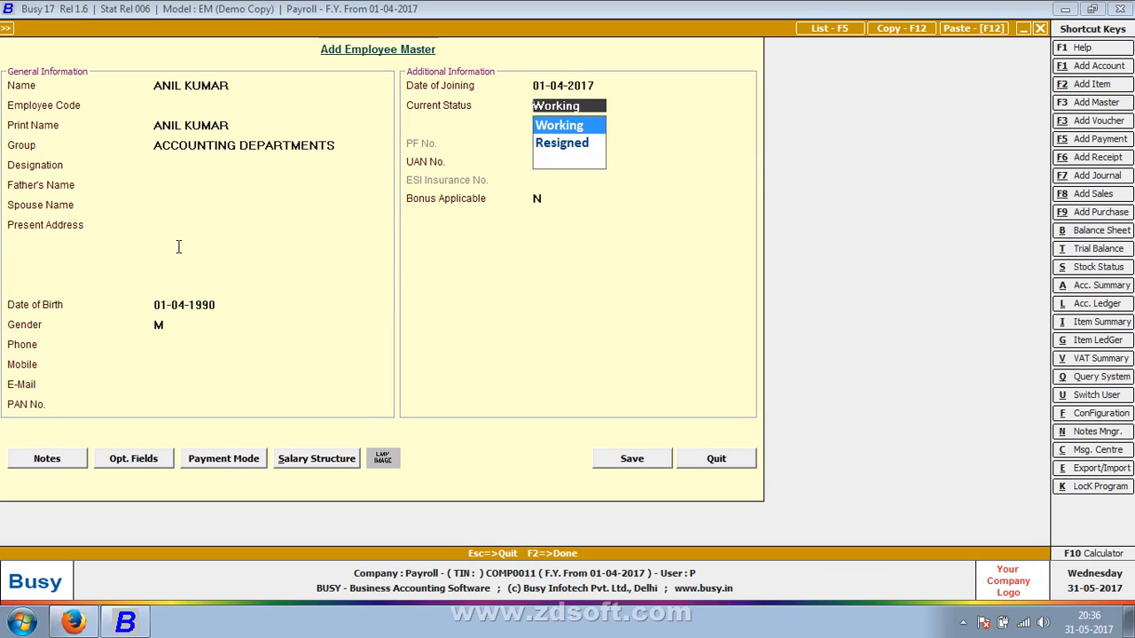
key("Return")
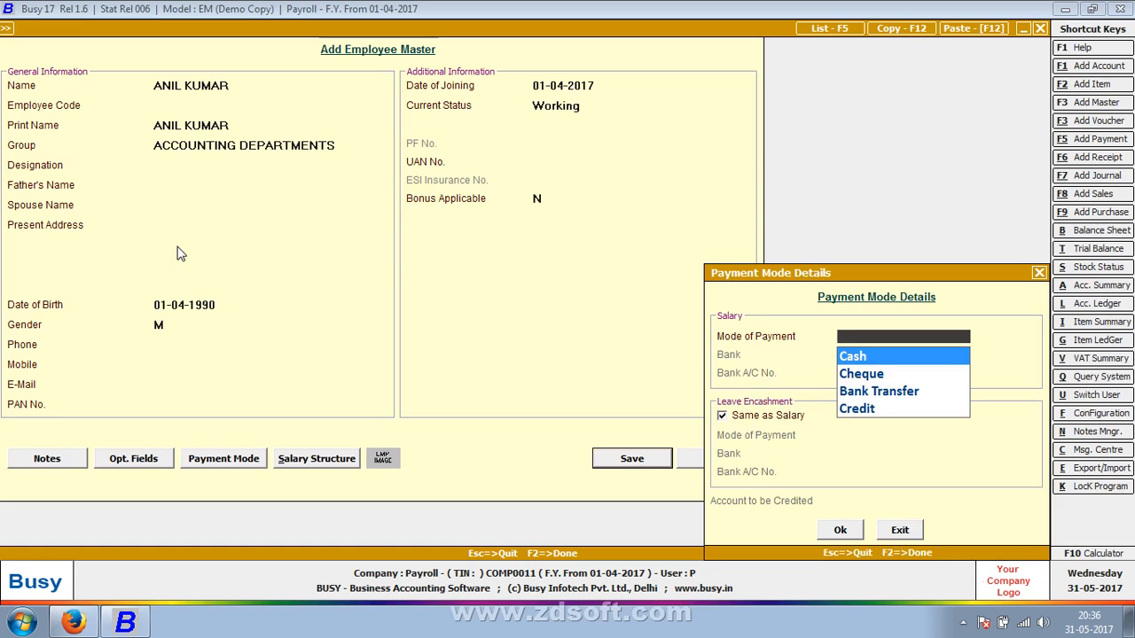
key("Return")
Add the Basic component with value 35000 effective 01-04-2017 to the second employee's salary structure and save the employee
key("Return")
key("Return")
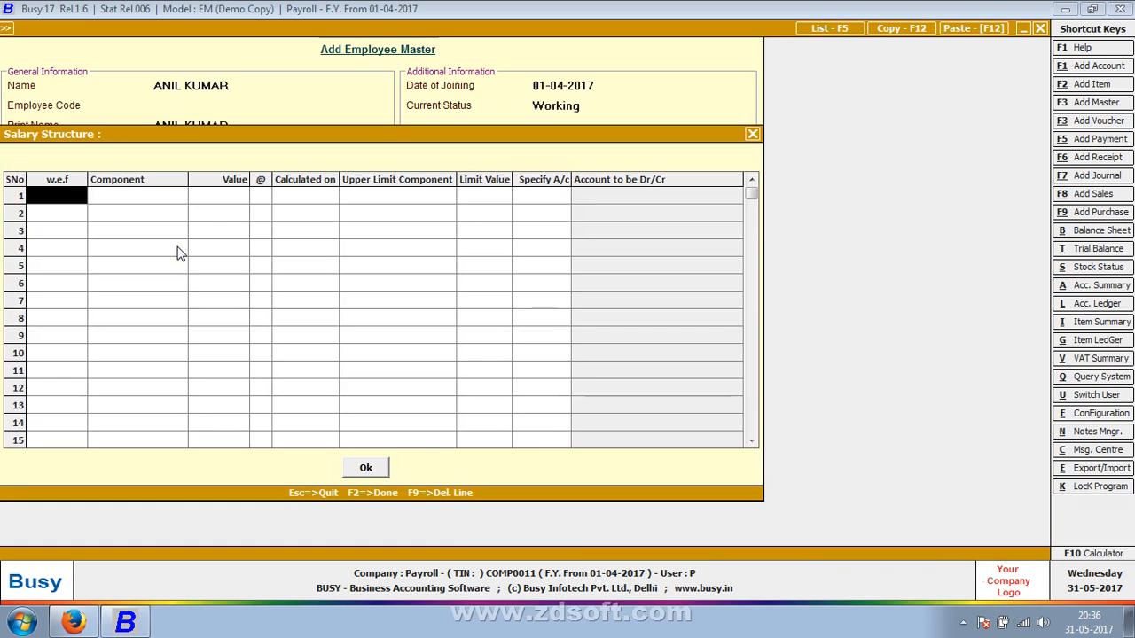
key("Return")
key("Return")
type("35000")
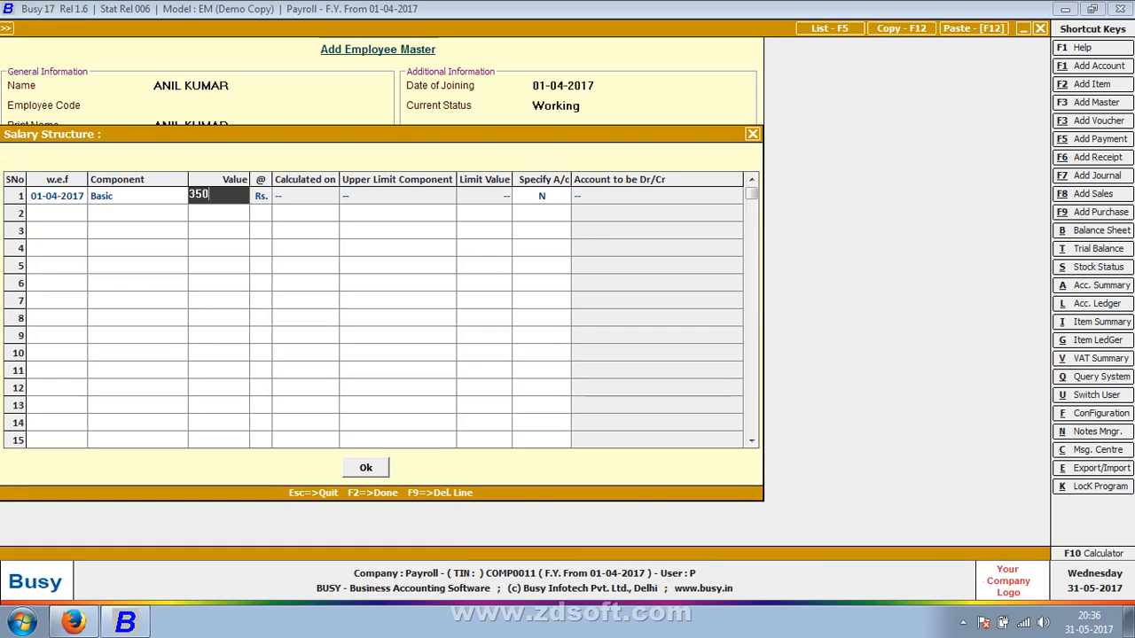
key("F2")
key("F2")
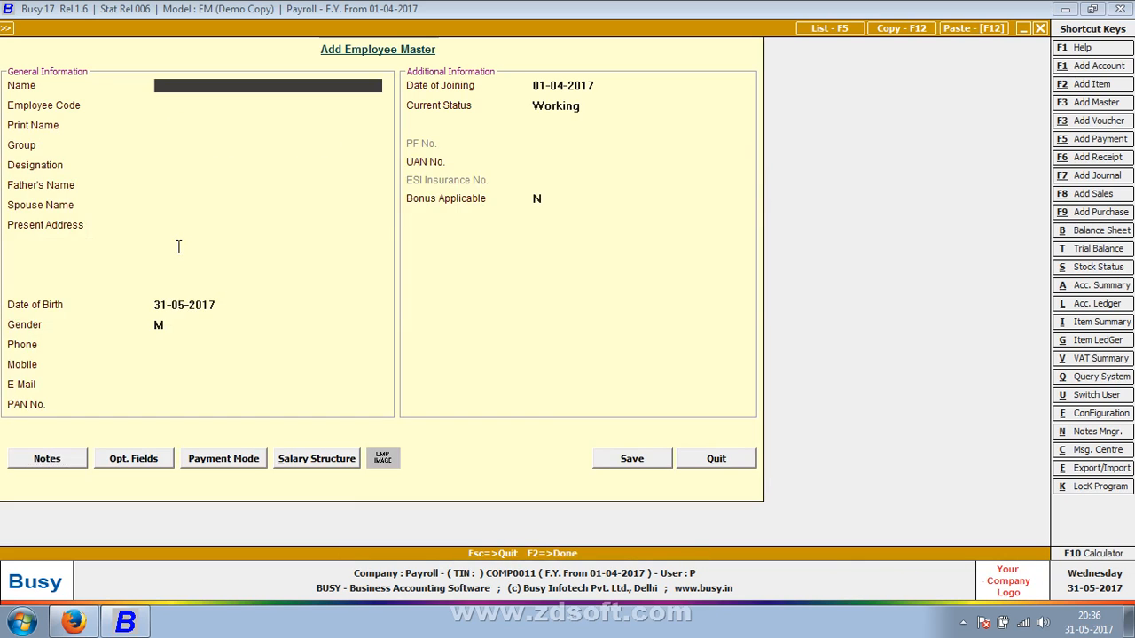
Leave the employee master and bring up the list of transaction types
key("Escape")
key("Escape")
key("Right")
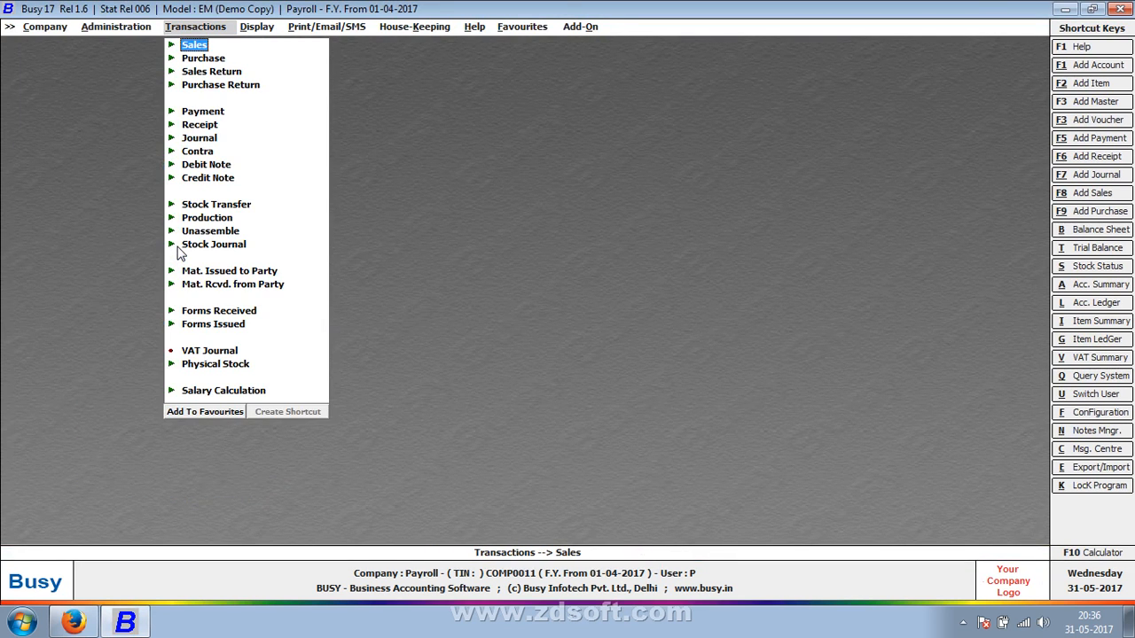
Start a new salary calculation voucher in the Main series dated 01-05-2017
key("Down")
key("Down")
key("Down")
key("Down")
key("Down")
key("Down")
key("Down")
key("Down")
key("Down")
key("Down")
key("Down")
key("Down")
key("Down")
key("Down")
key("Down")
key("Down")
key("Down")
key("Down")
key("Down")
key("Down")
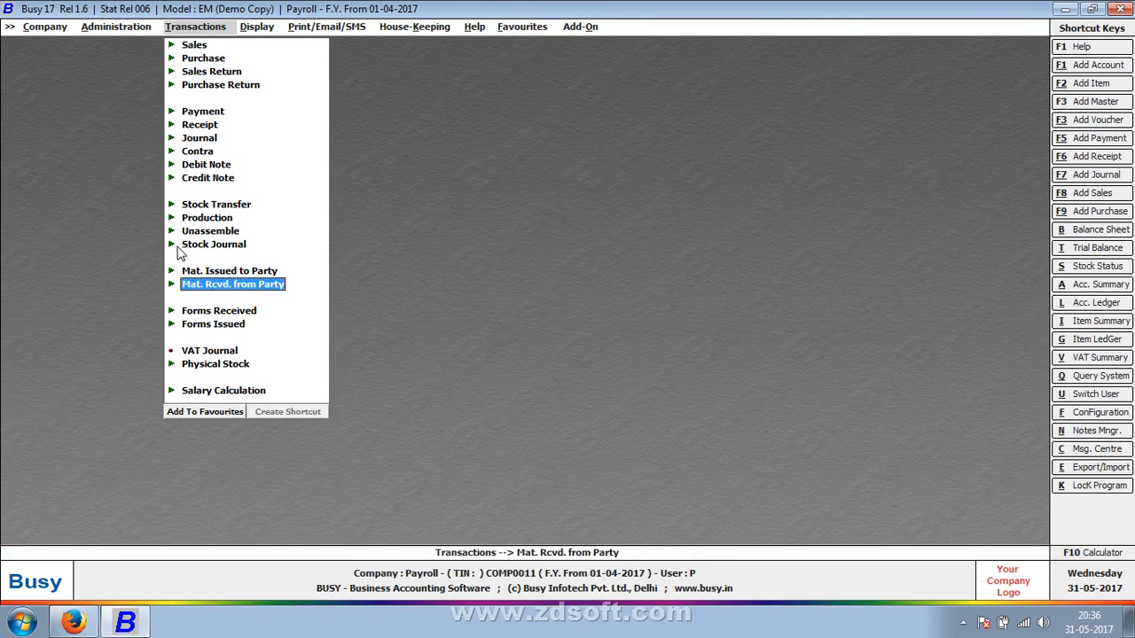
key("Return")
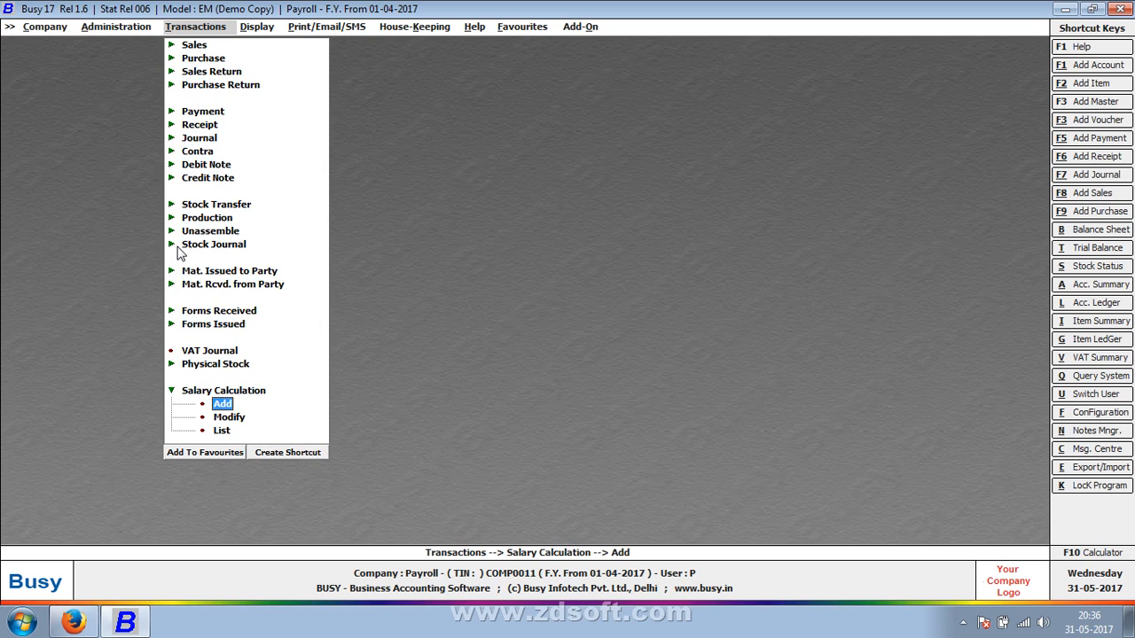
key("Return")
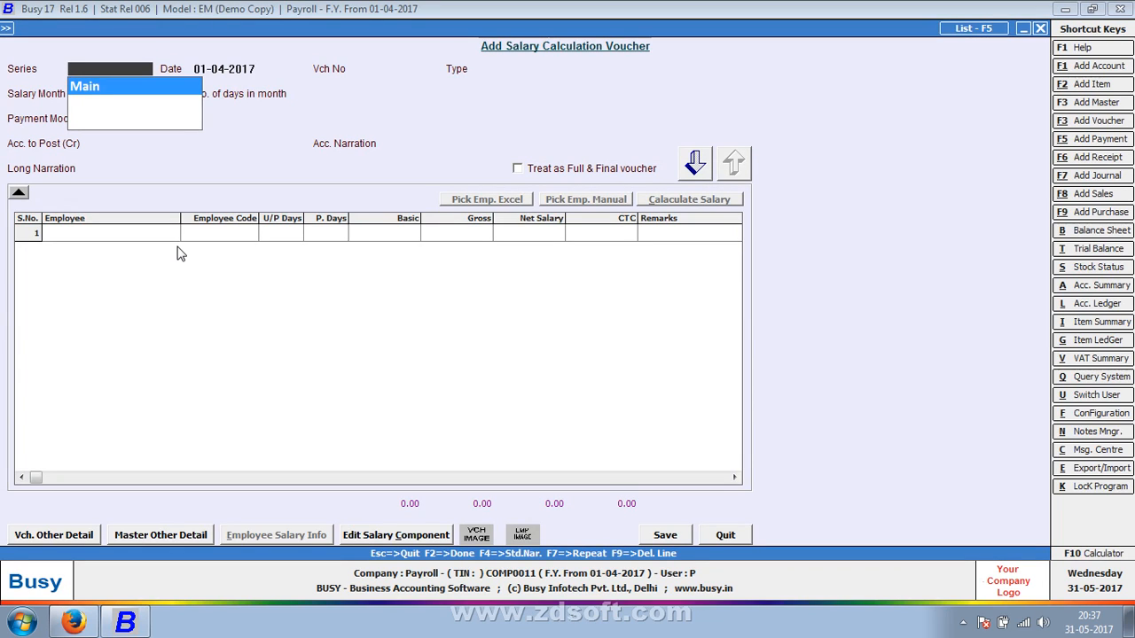
key("Return")
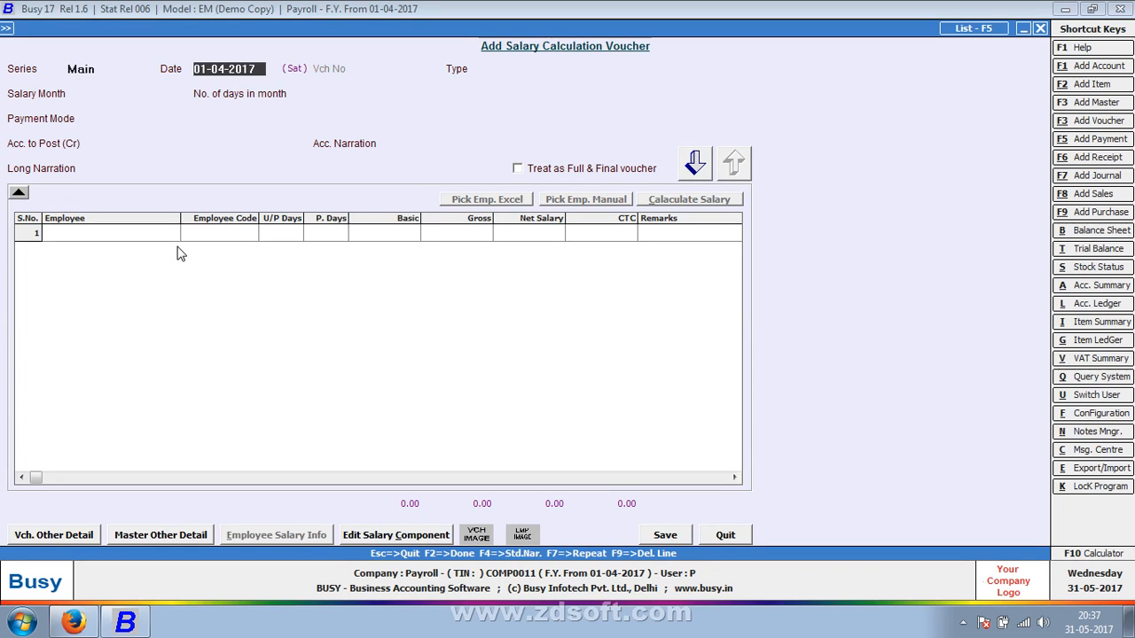
type("1-5")
key("Return")
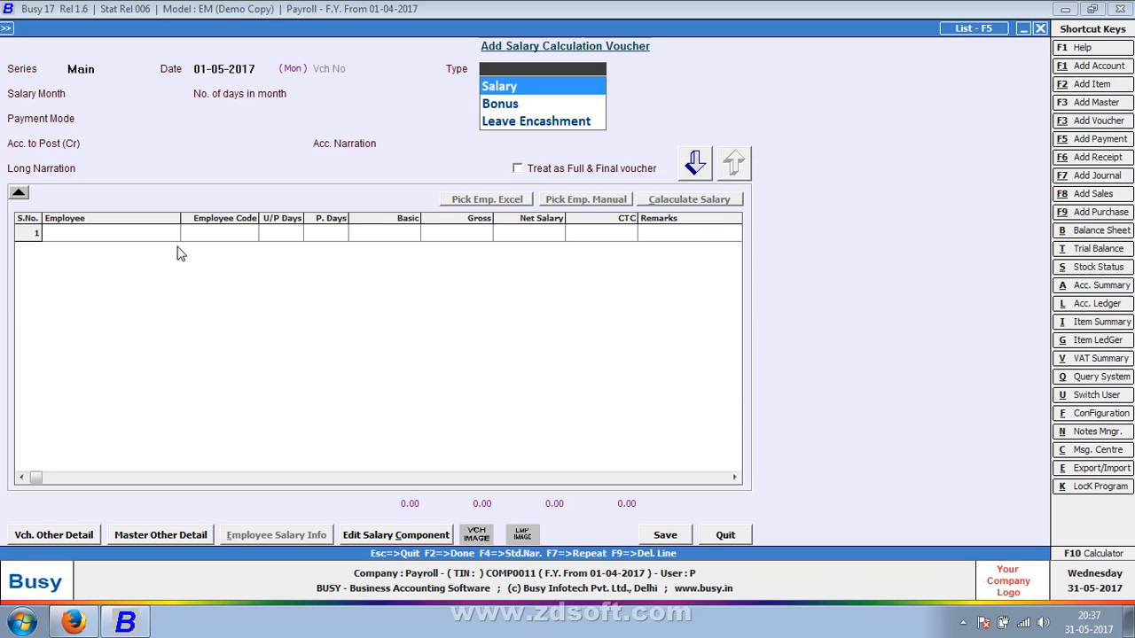
Set the voucher type to Salary for April with 30 days, payment mode Cash posted to the Cash account, leaving the narrations blank
key("Return")
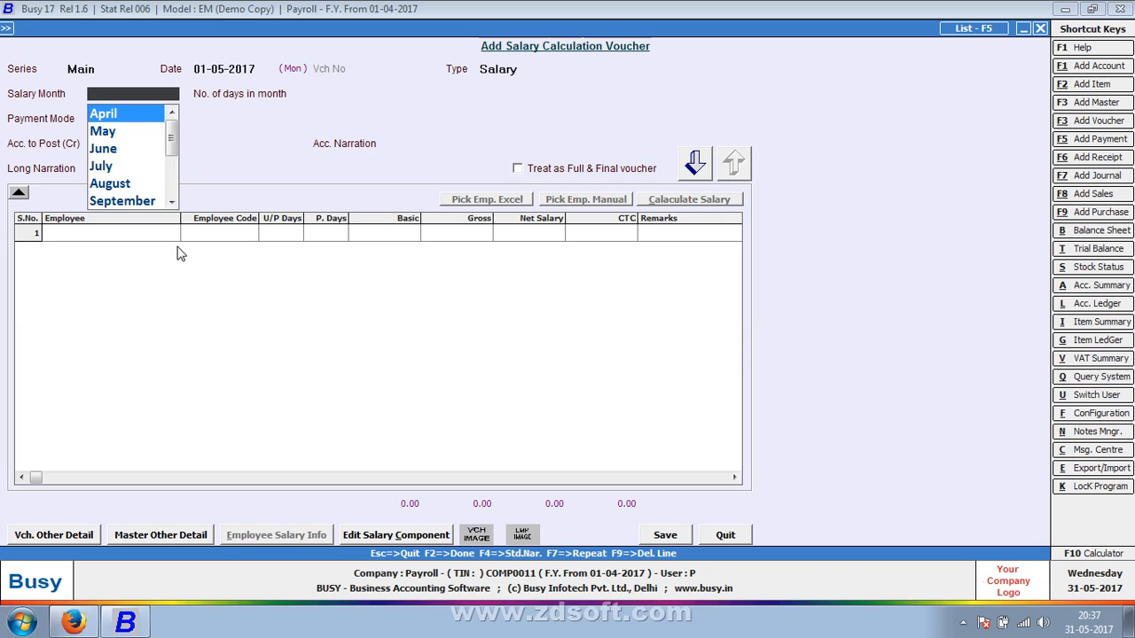
key("Return")
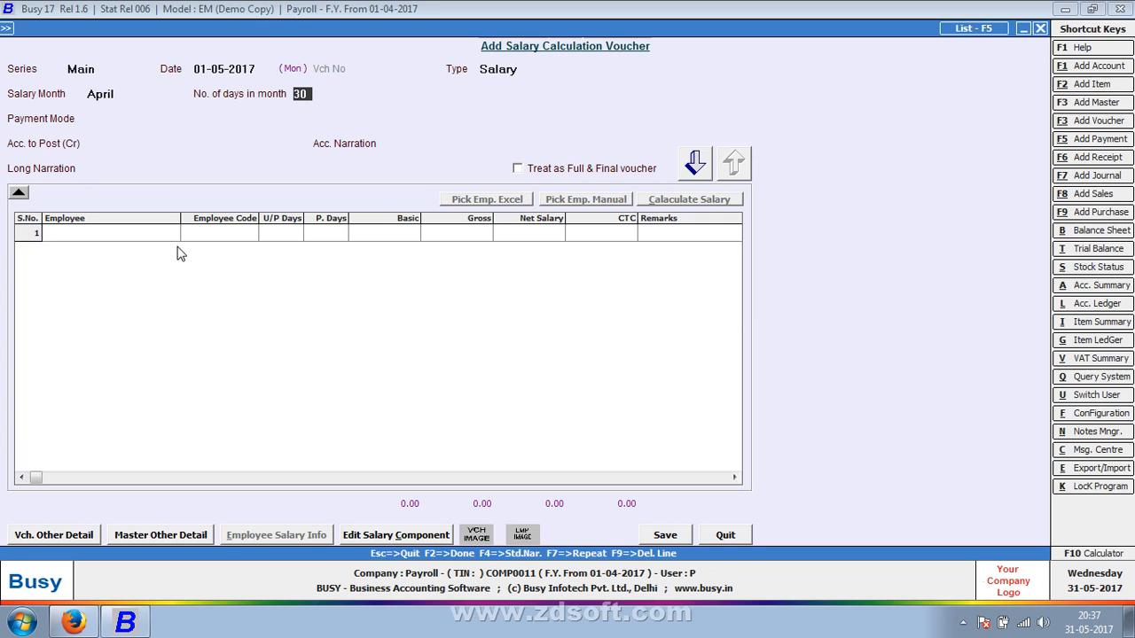
key("Return")
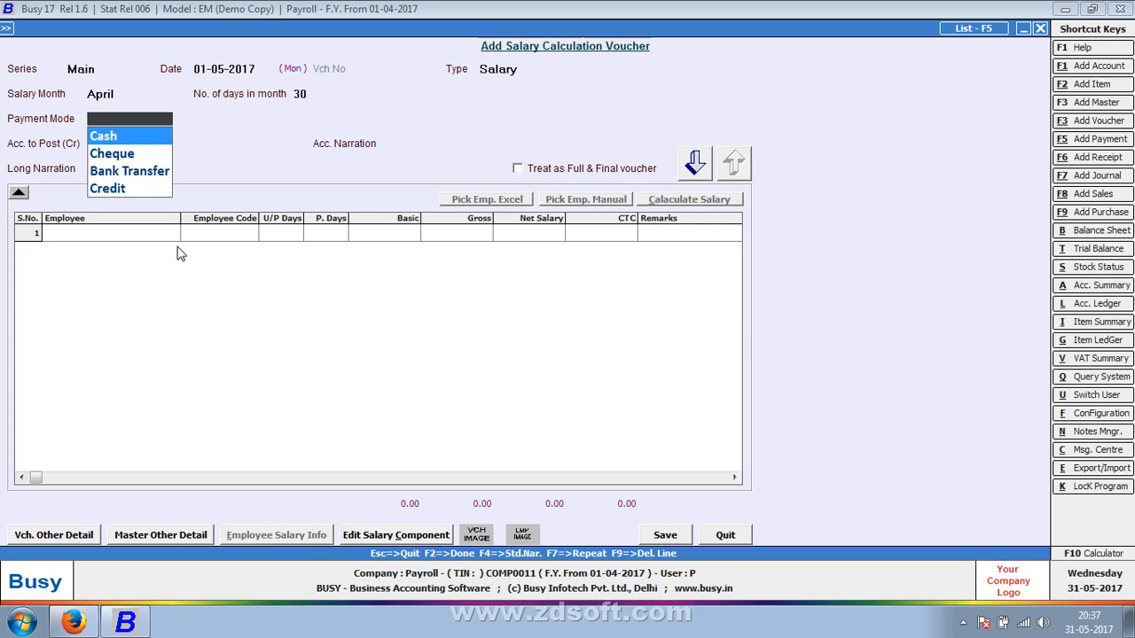
key("Return")
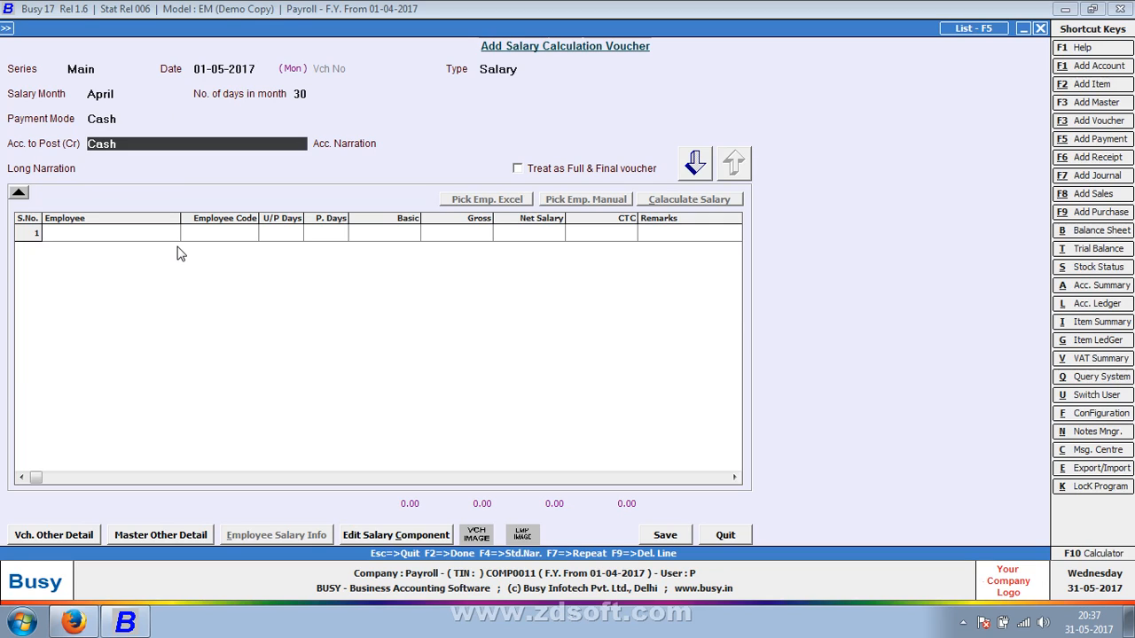
key("Return")
key("Return")
key("Return")
key("Return")
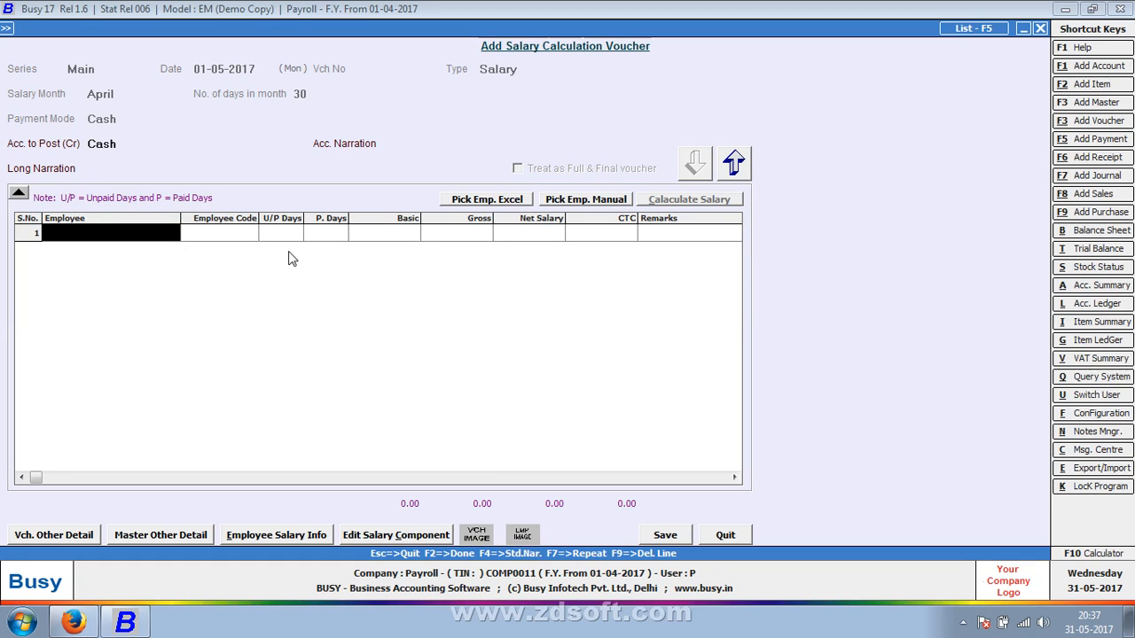
Manually pick both employees from the list of all employees and add them to the salary voucher
left_click(604, 203)
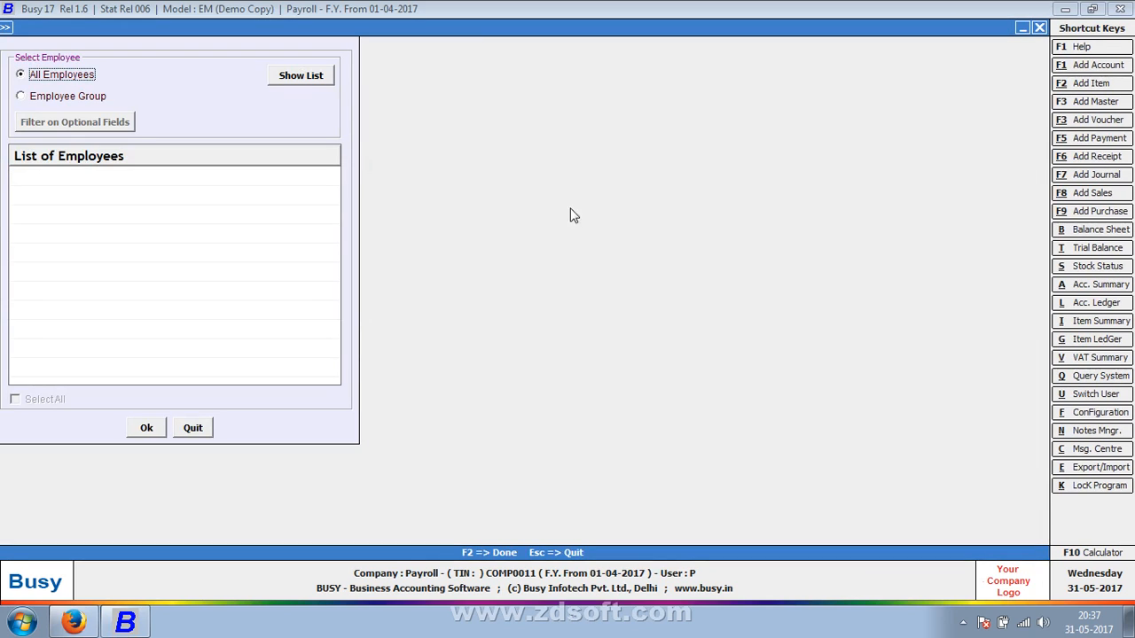
left_click(300, 76)
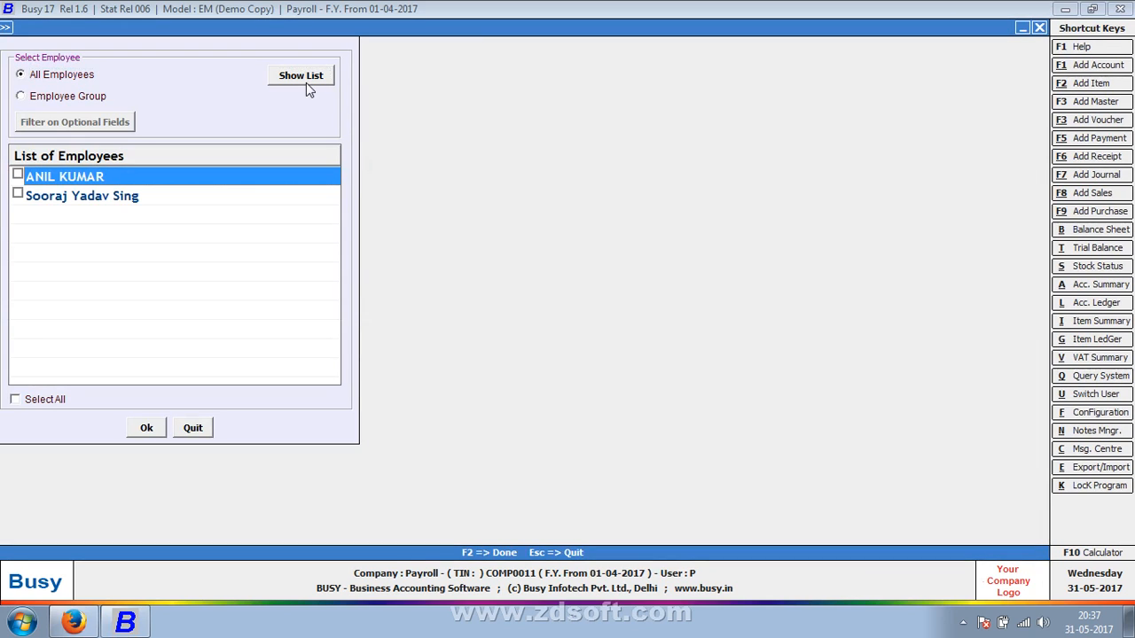
left_click(17, 174)
left_click(17, 195)
left_click(159, 429)
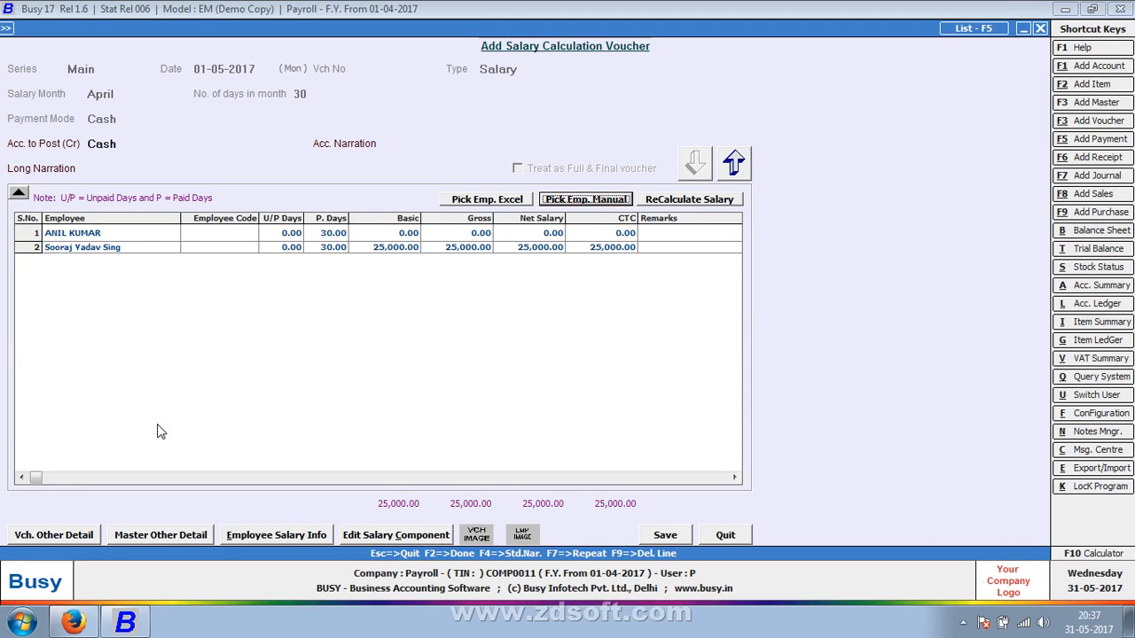
Set the paid days of the employee in row 2 to 2
left_click(409, 235)
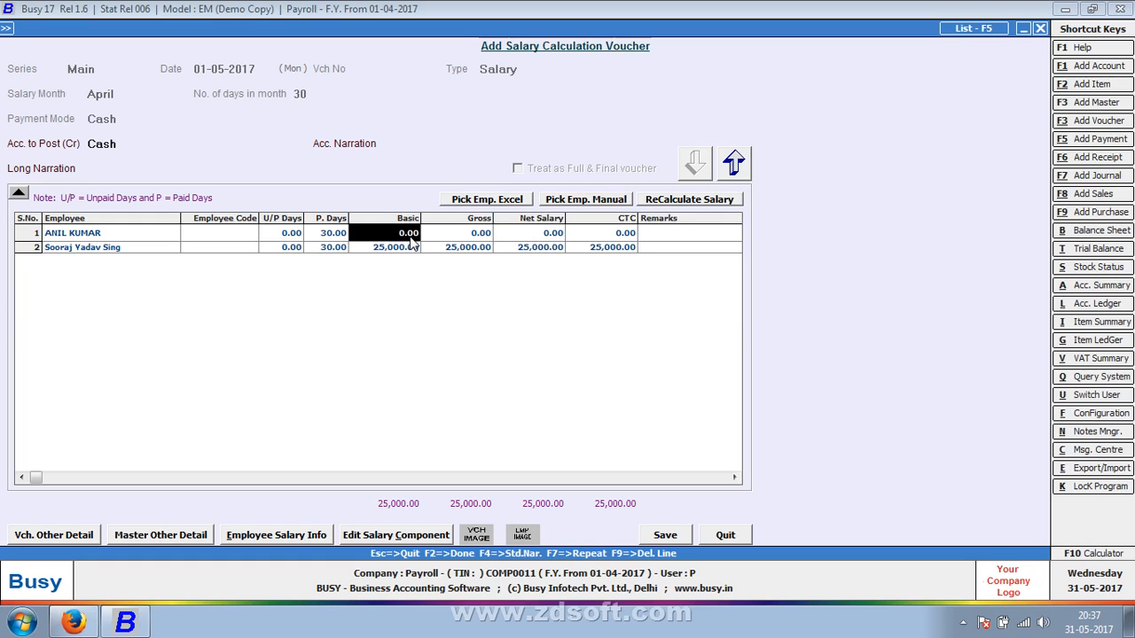
key("Return")
key("Return")
key("Return")
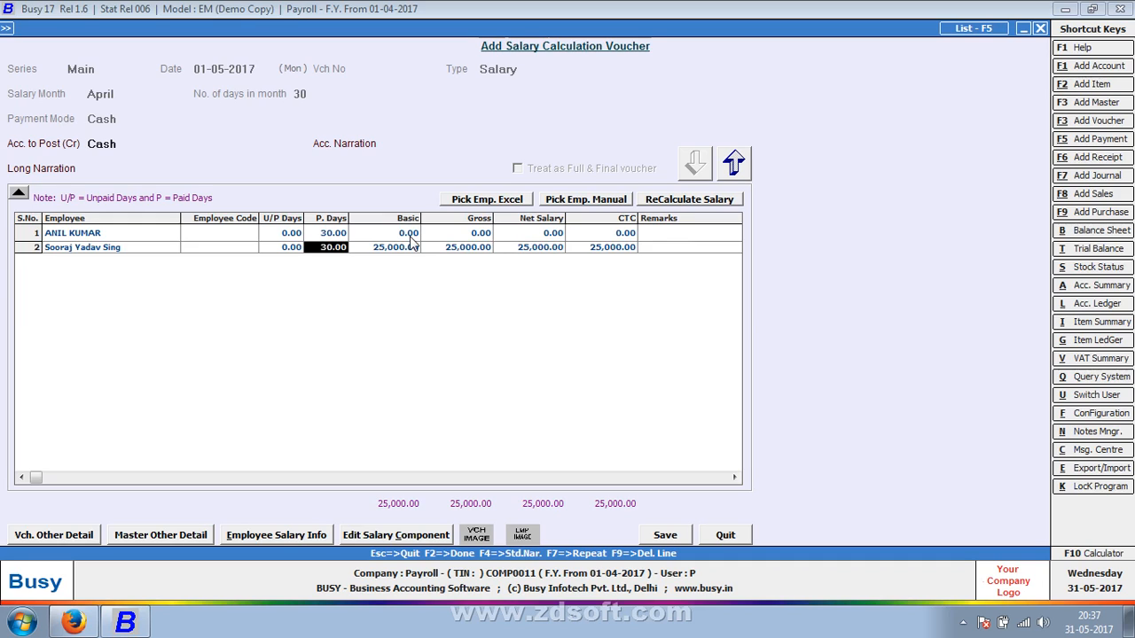
type("2")
key("Return")
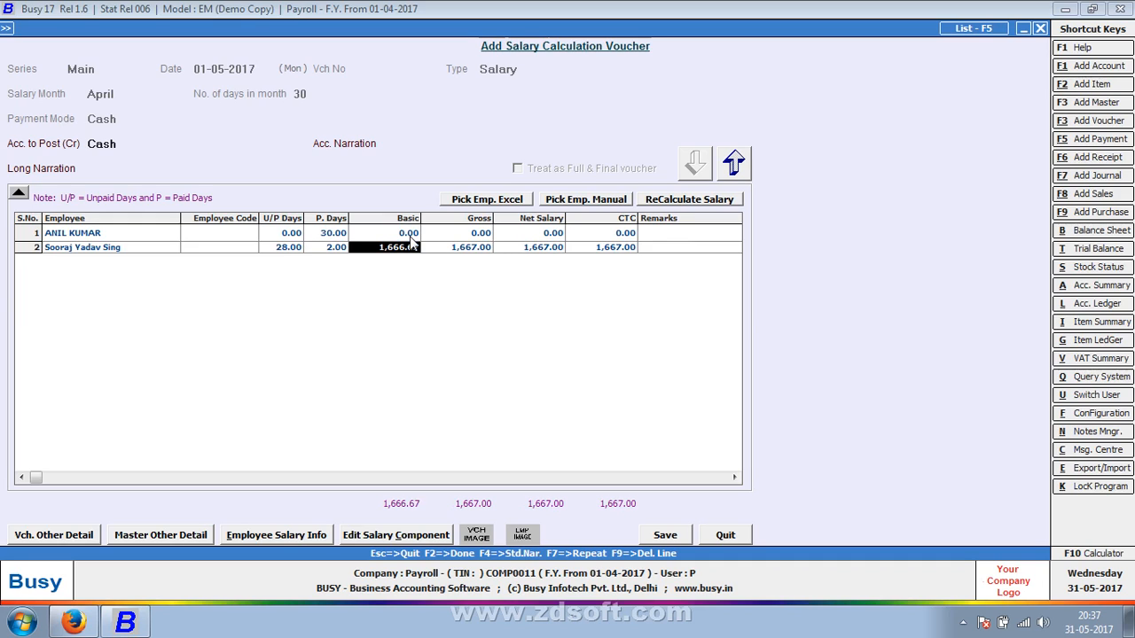
Set the unpaid days of the employee in row 2 to 2
key("Return")
key("Left")
key("Left")
key("Left")
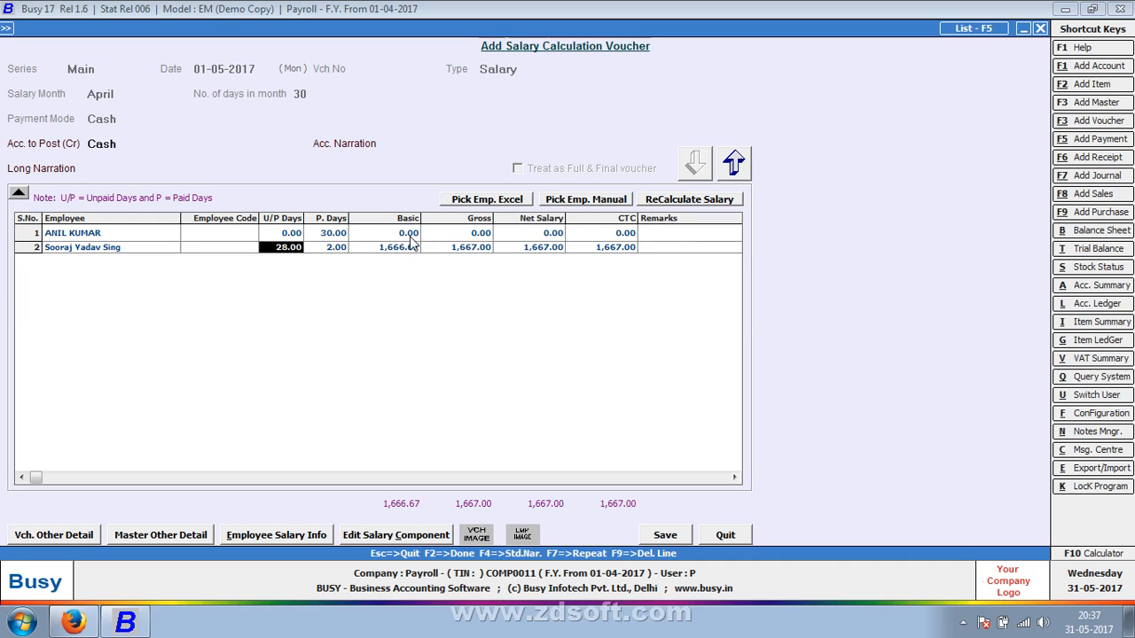
type("2")
key("Return")
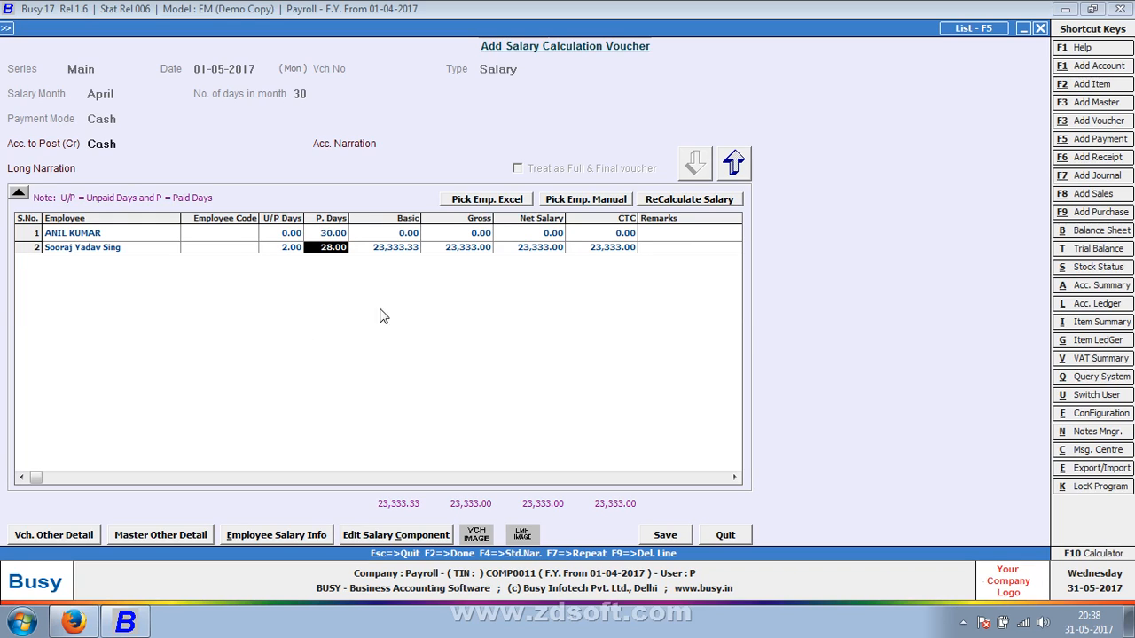
Save the salary voucher and preview the STANDARD pay slips of both employees with the existing pay slip configuration
left_click(657, 540)
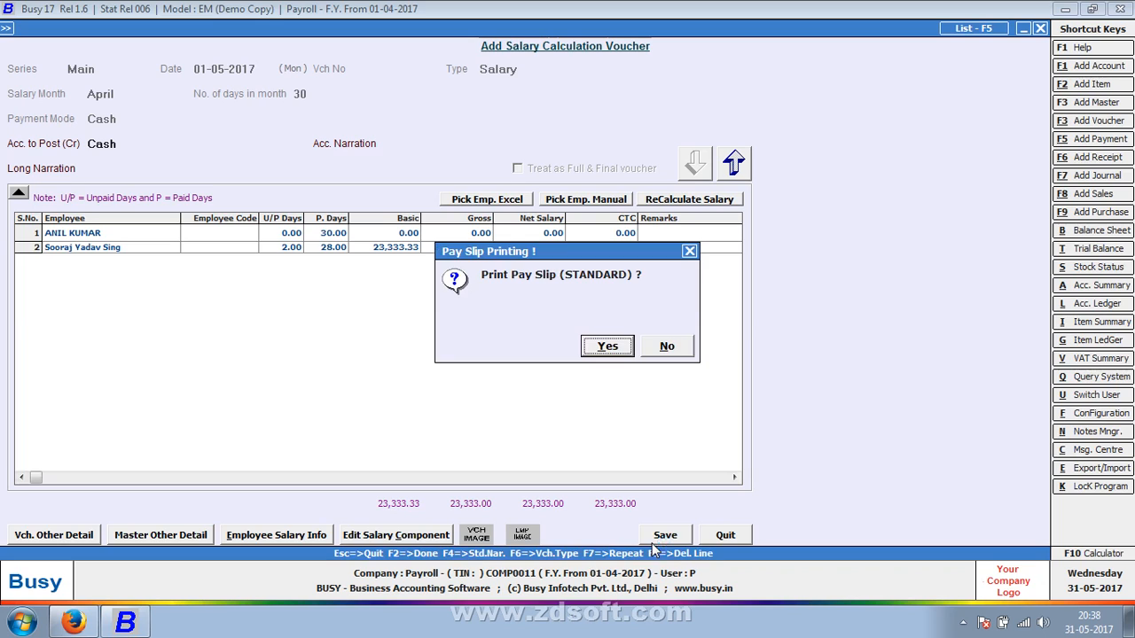
left_click(610, 347)
left_click(151, 140)
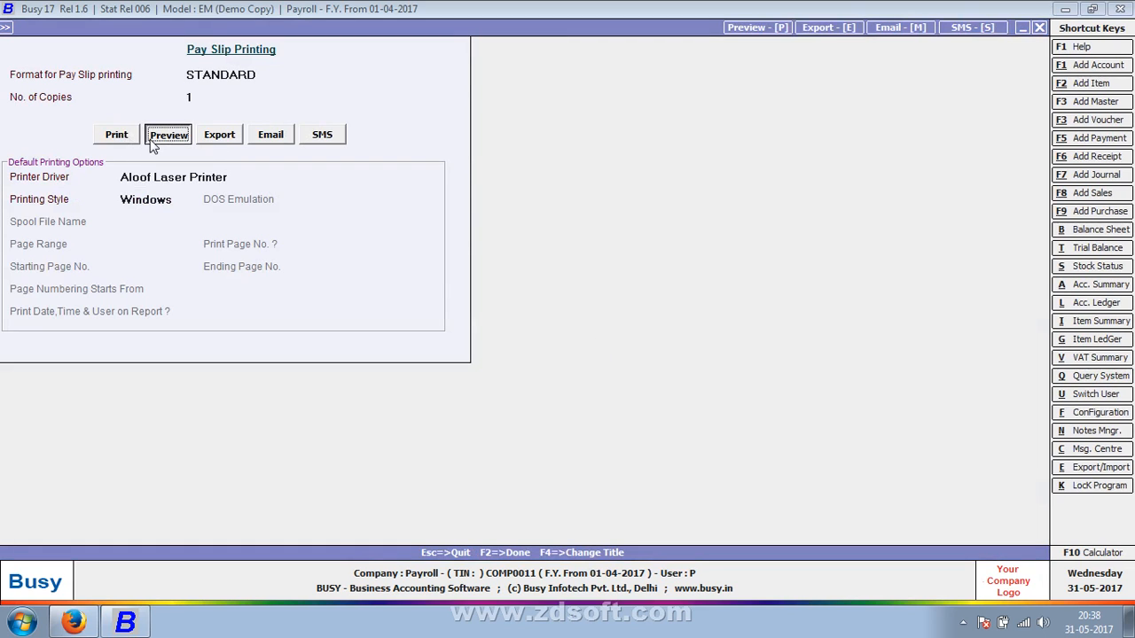
key("Return")
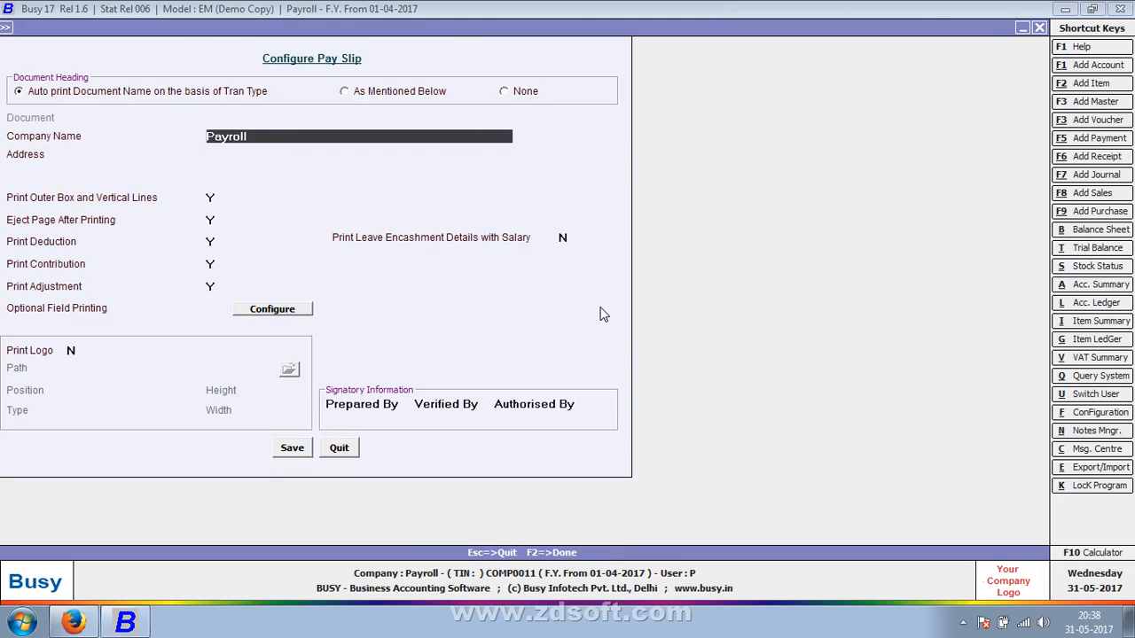
key("F2")
key("Return")
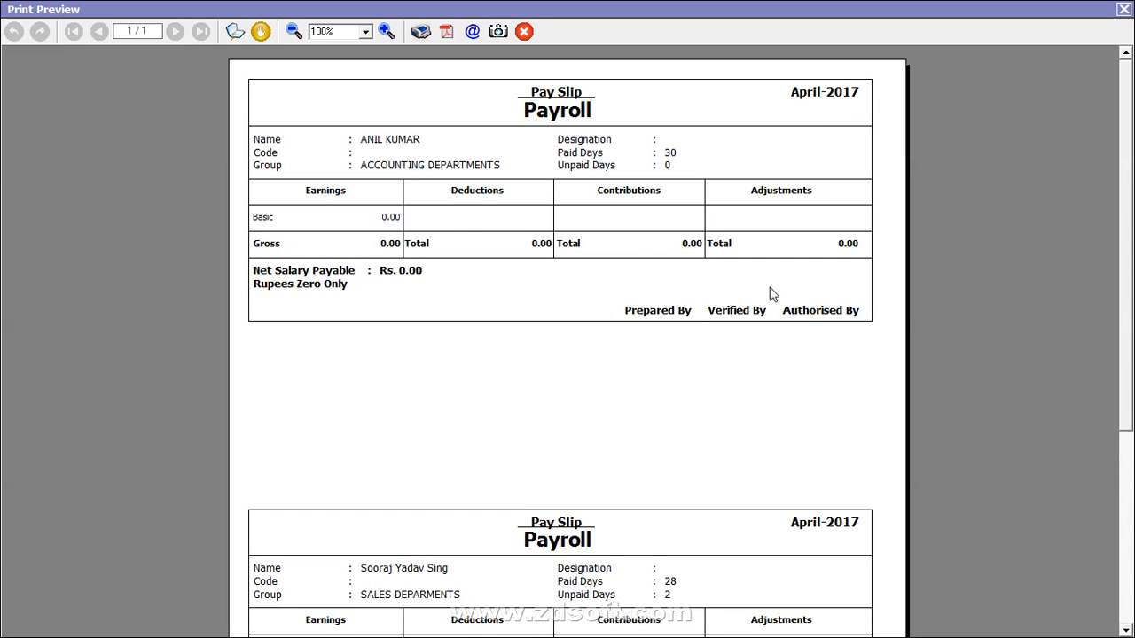
scroll(342, 424, "down", 5)
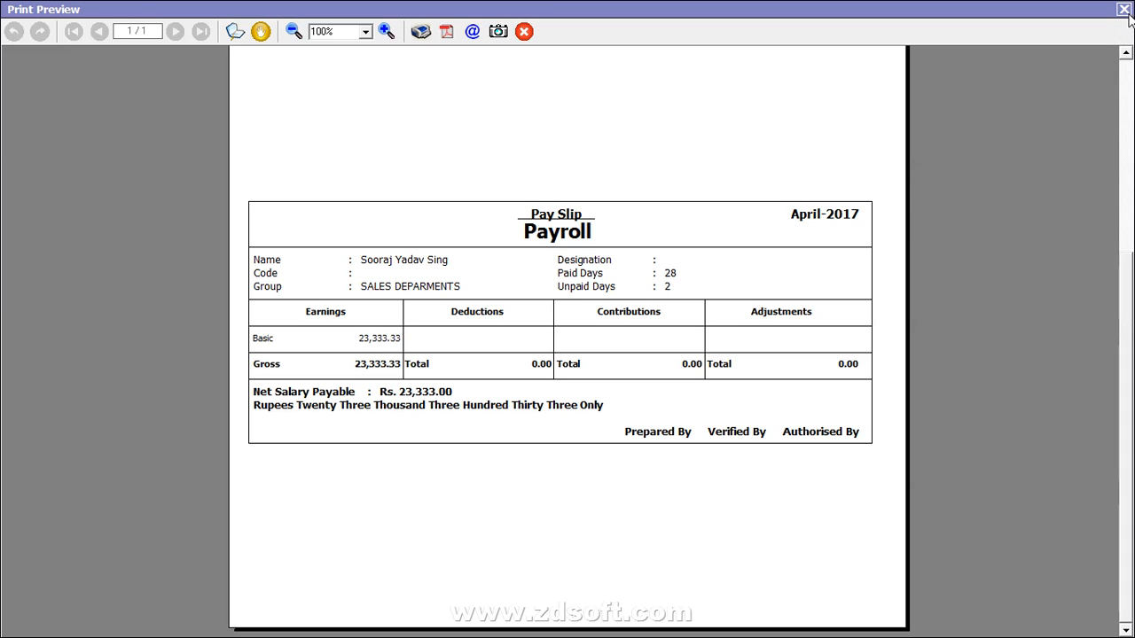
key("Escape")
key("Escape")
Check the list of payment vouchers in the Main series from 01-04-2017 to 01-05-2017 for the salary entry, then leave it
key("Up")
key("Up")
key("Up")
key("Up")
key("Up")
key("Up")
key("Up")
key("Up")
key("Up")
key("Up")
key("Up")
key("Up")
key("Up")
key("Up")
key("Up")
key("Up")
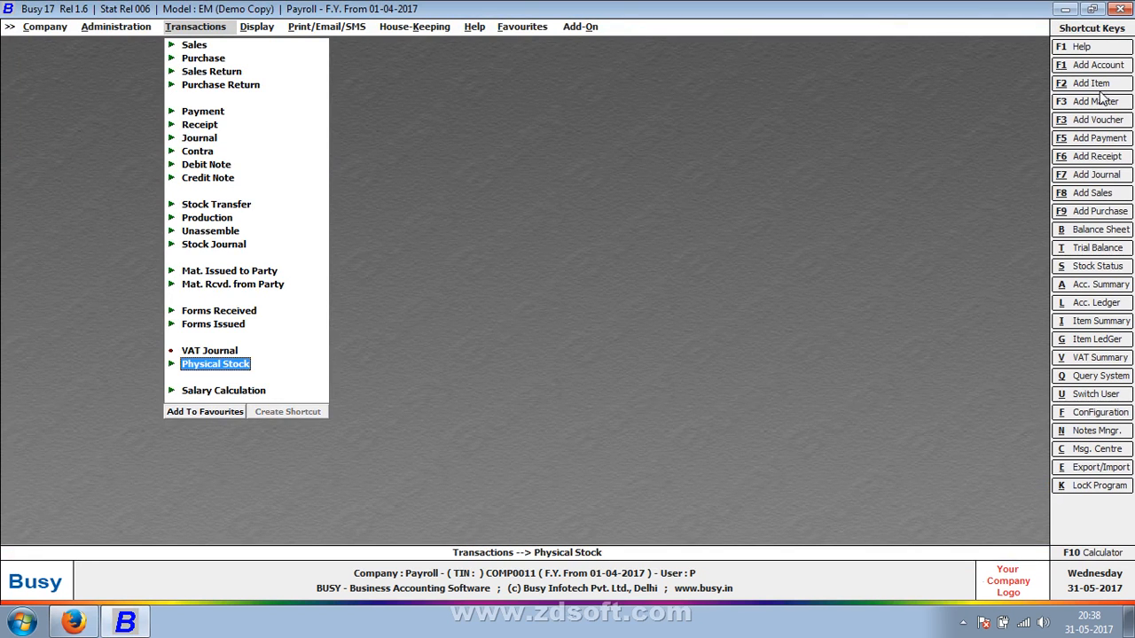
key("Return")
key("Return")
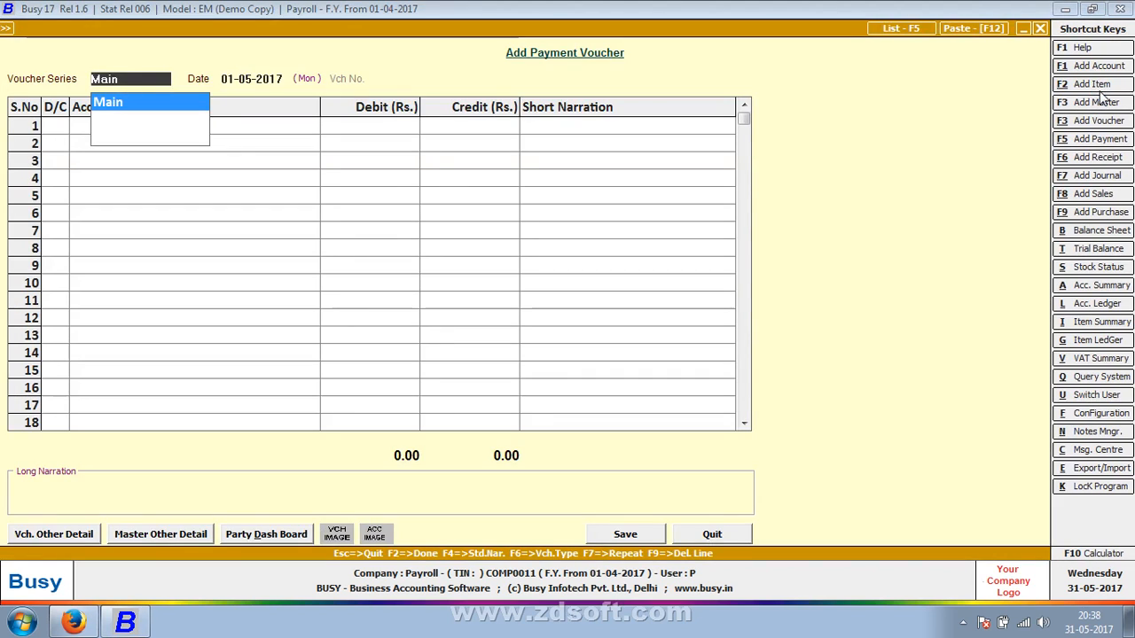
key("F5")
key("Return")
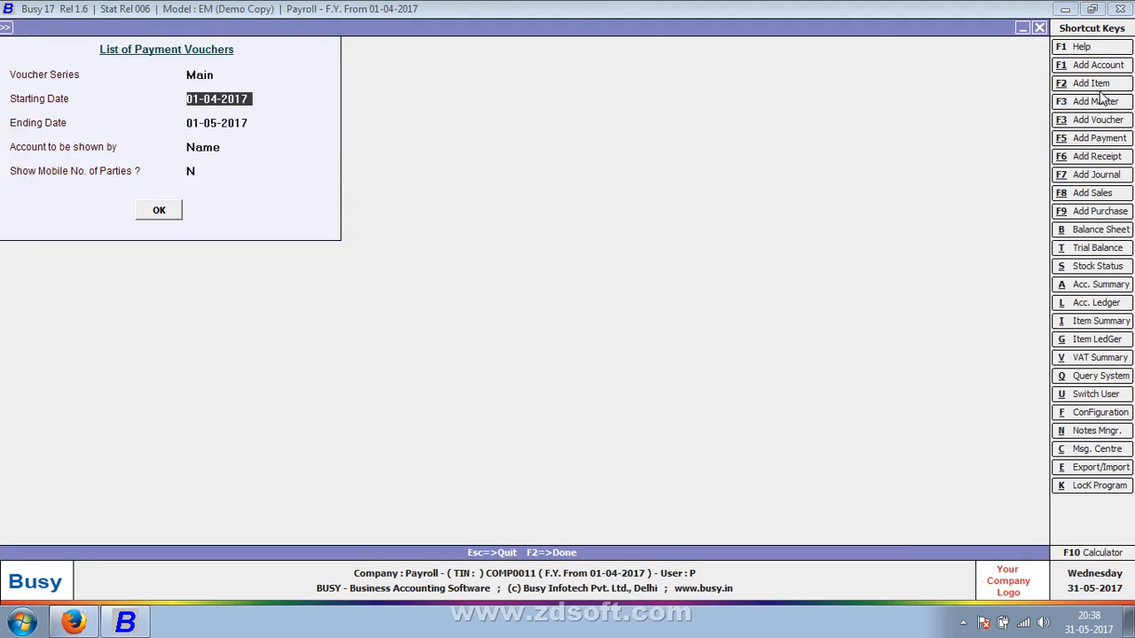
key("Return")
key("Return")
key("Return")
key("Return")
key("Return")
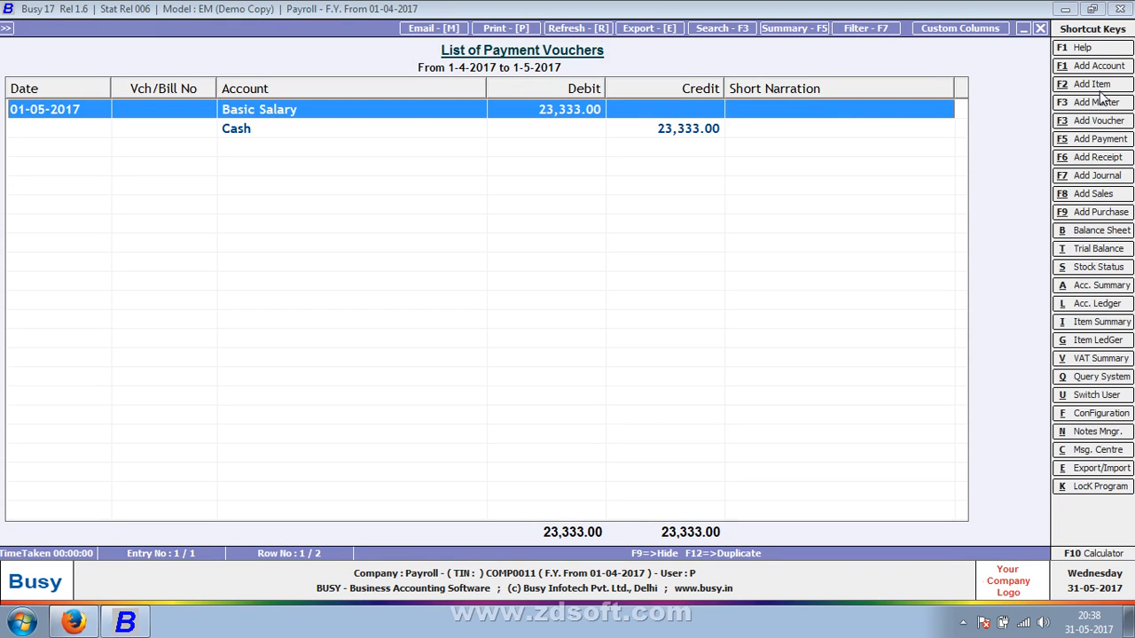
key("Escape")
key("Escape")
key("Escape")
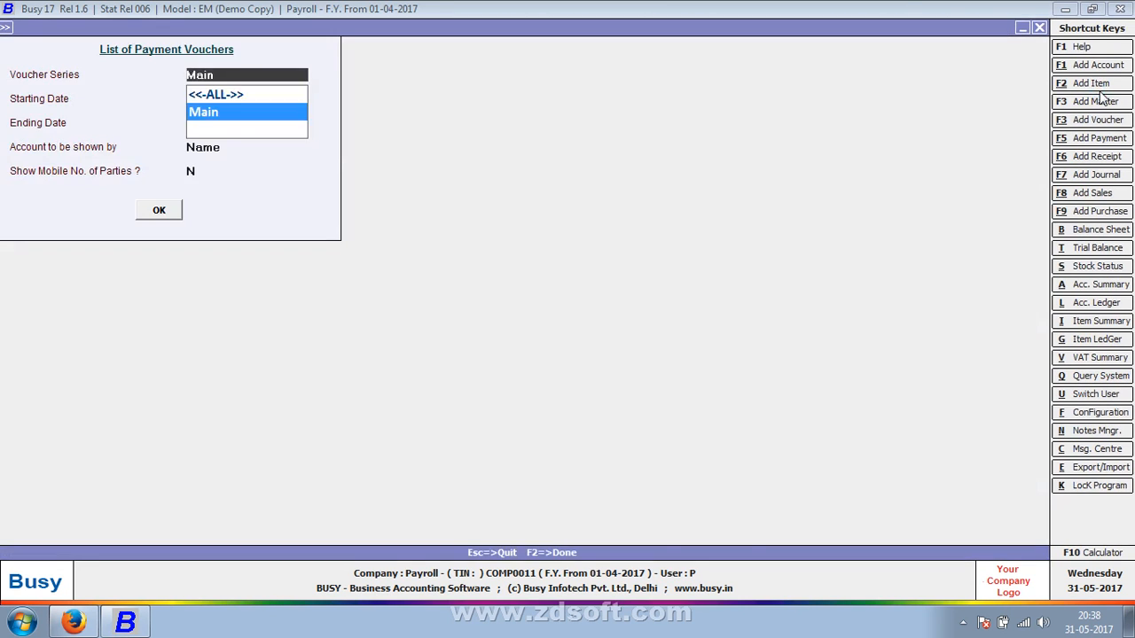
key("Return")
Open the standard Salary Register among the payroll reports
key("Right")
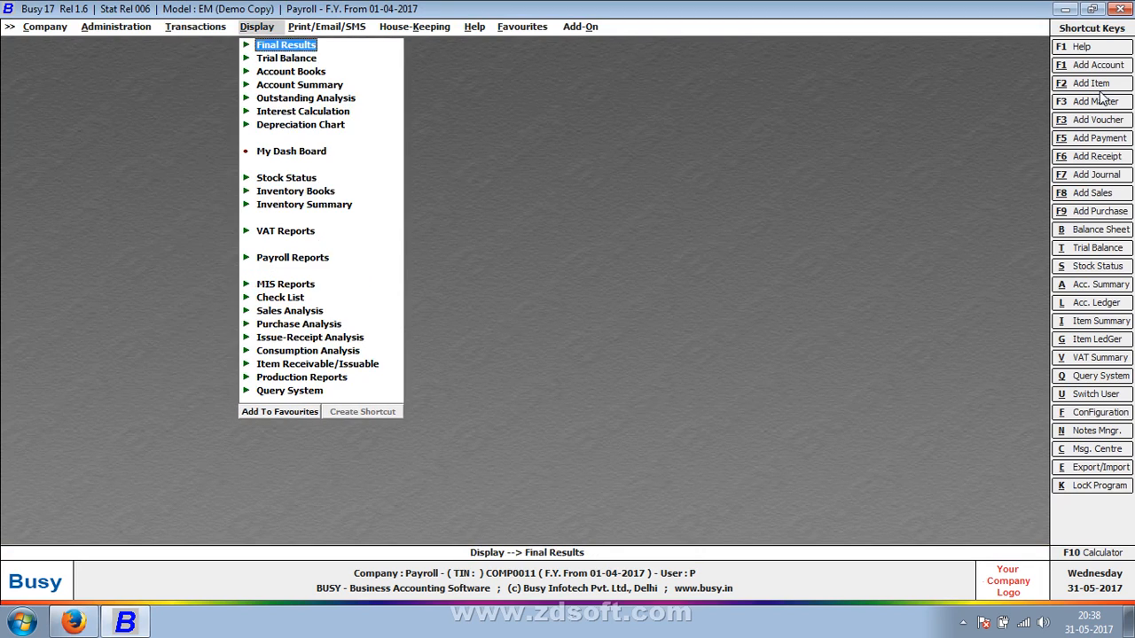
key("Down")
key("Down")
key("Down")
key("Down")
key("Down")
key("Down")
key("Down")
key("Down")
key("Down")
key("Down")
key("Down")
key("Down")
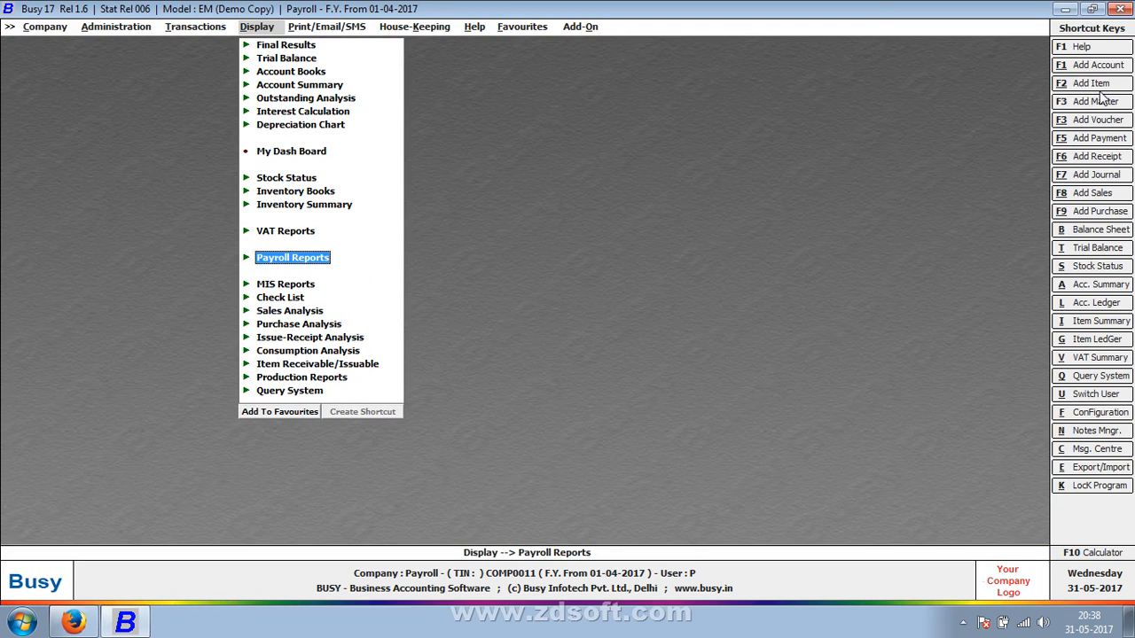
key("Return")
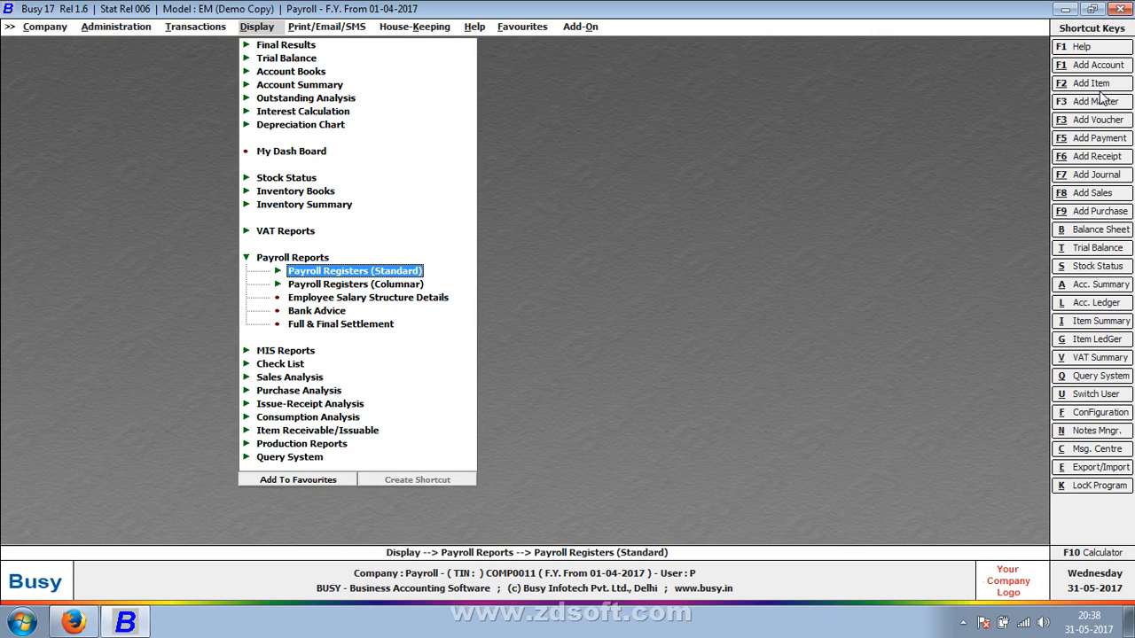
key("Return")
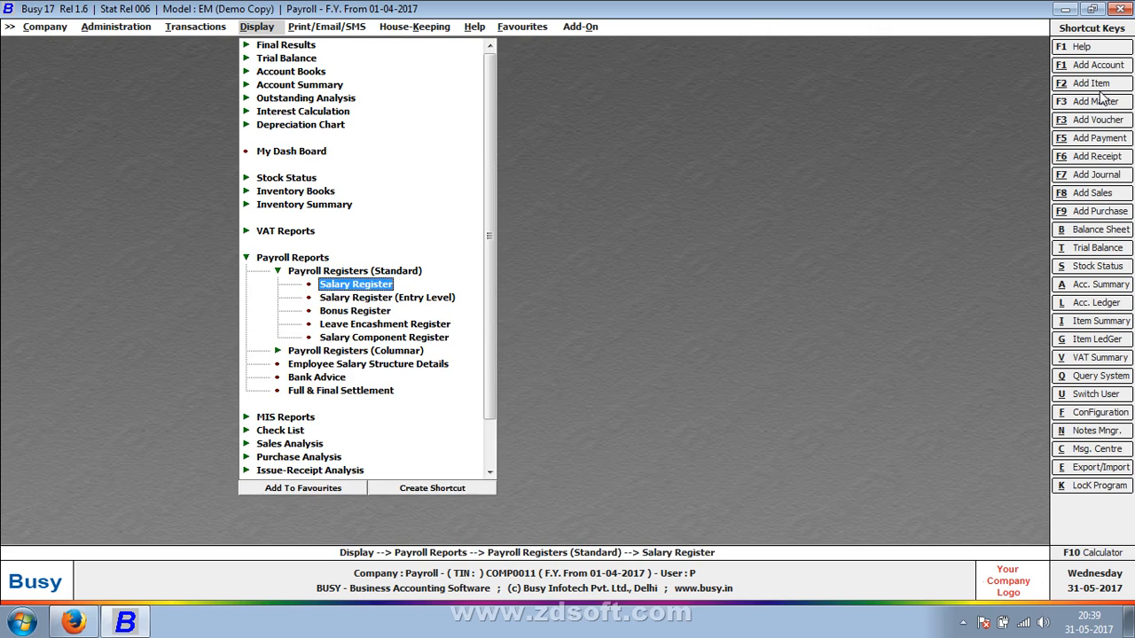
key("Return")
Restrict the Monthly Salary Register to ONE employee and select the second employee in the list
key("Return")
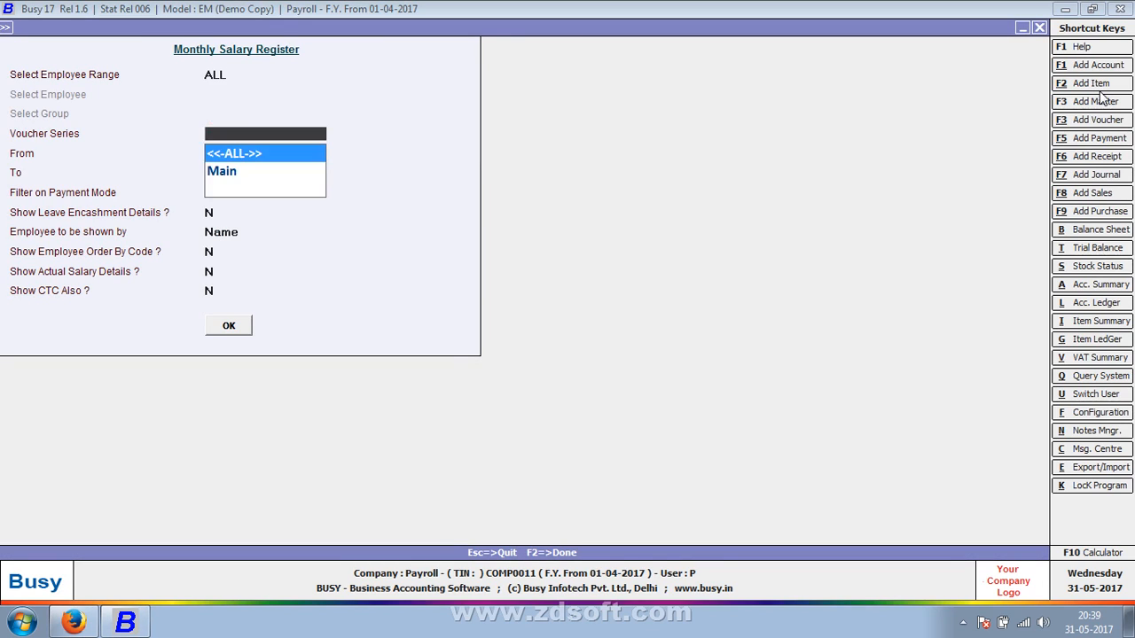
key("Escape")
key("Up")
key("Up")
key("Return")
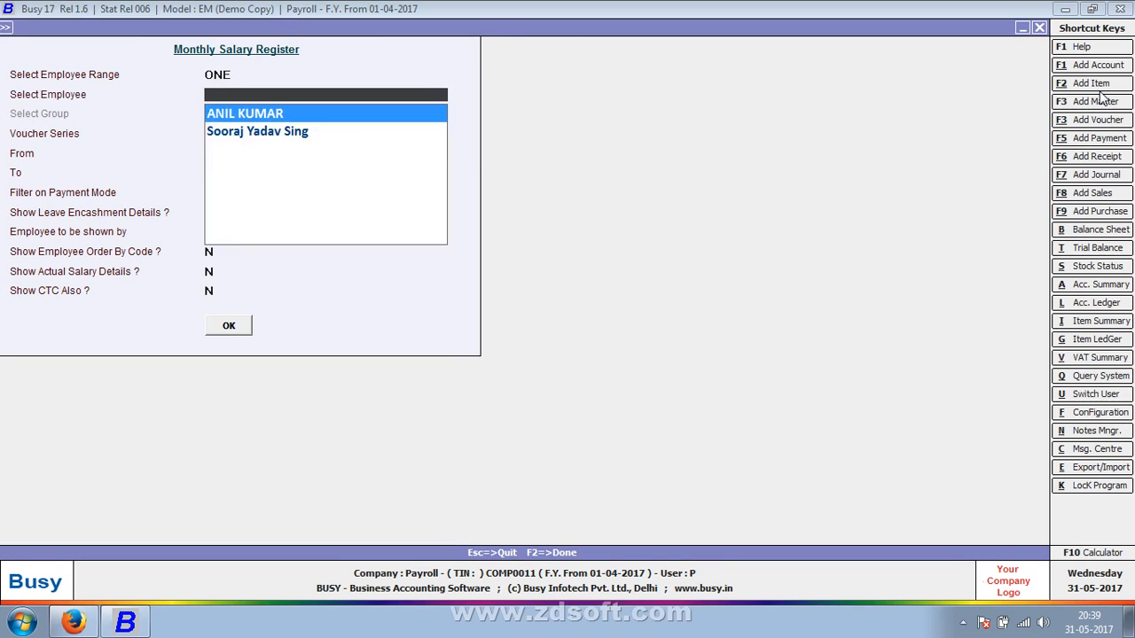
key("Down")
key("Return")
key("Return")
Display the employee's salary register for all voucher series, April to April, with all payment modes and the optional details set to N
key("Return")
key("Return")
key("Return")
key("Return")
key("Return")
key("Return")
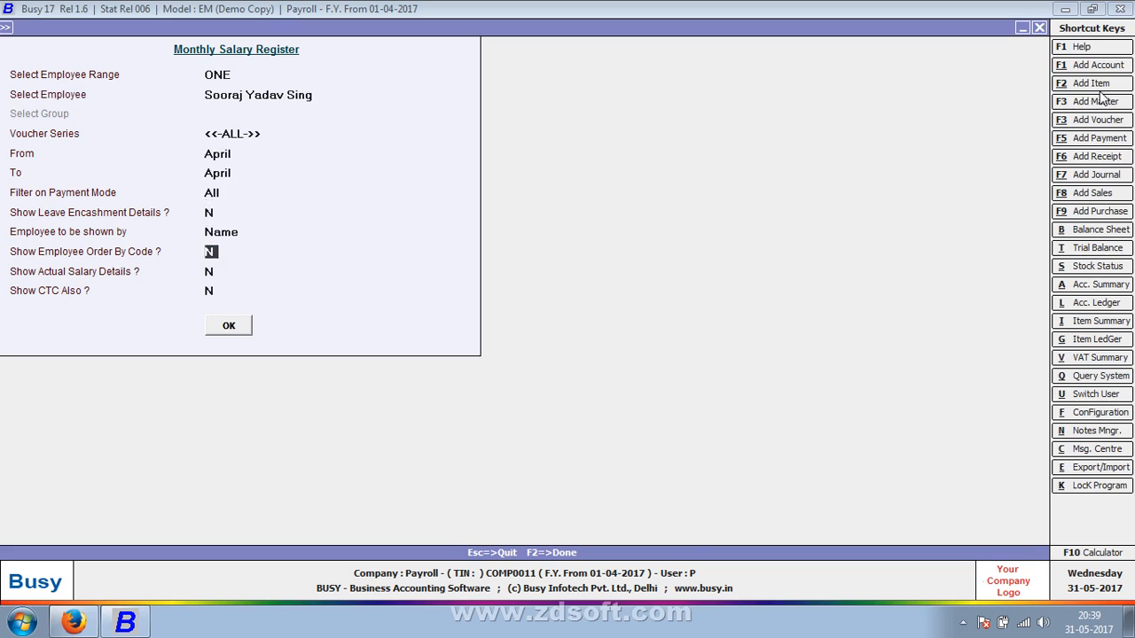
key("Return")
key("Return")
key("Return")
key("Return")
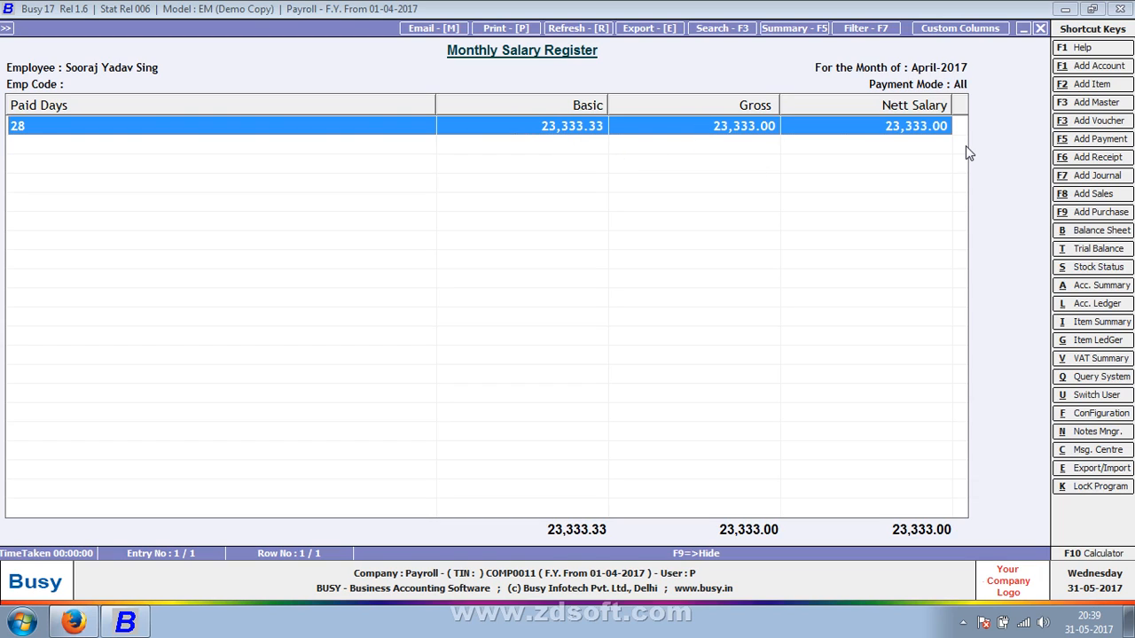
Redisplay the same employee's April salary register with Show Actual Salary Details and Show CTC Also set to Y
key("Escape")
key("Return")
key("Return")
key("Return")
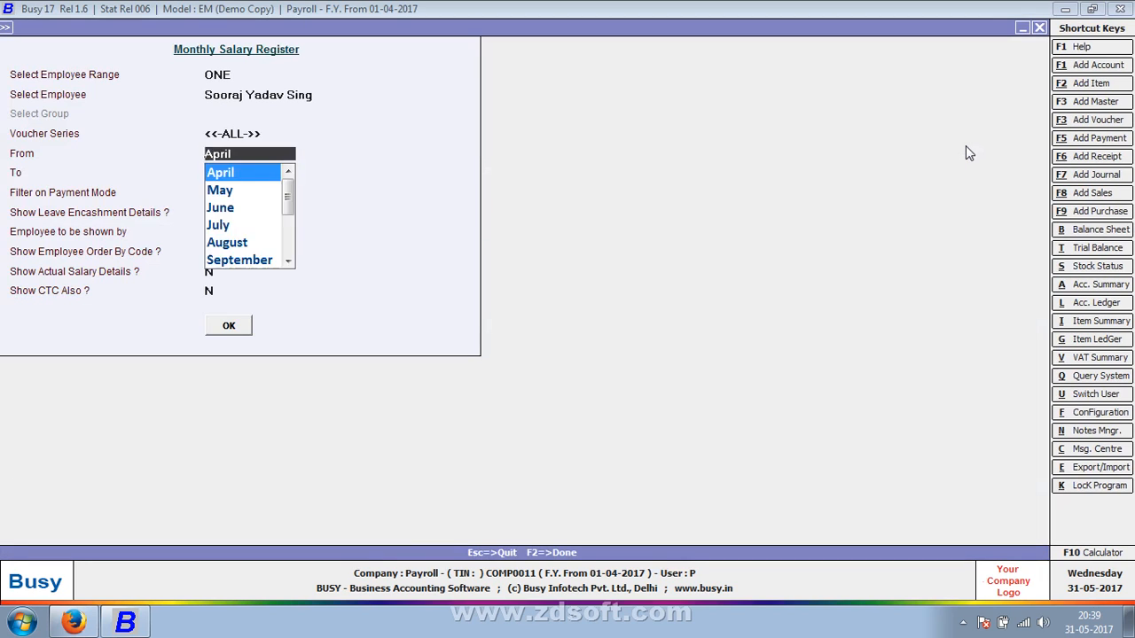
key("Return")
key("Return")
key("Return")
key("Return")
key("Return")
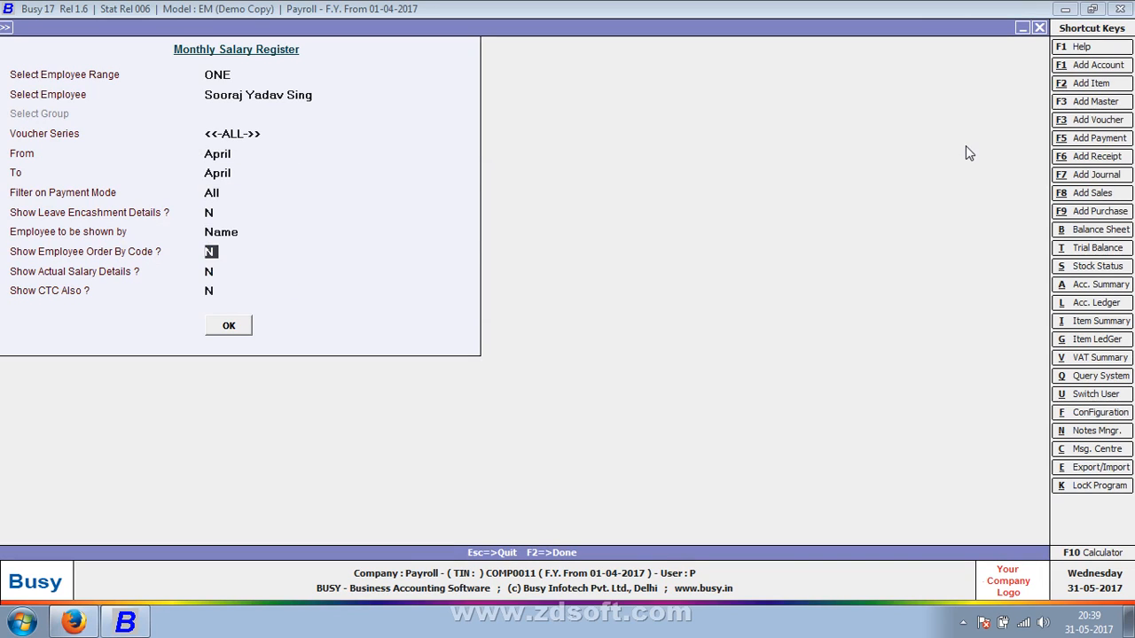
key("Return")
type("Y")
key("Return")
type("Y")
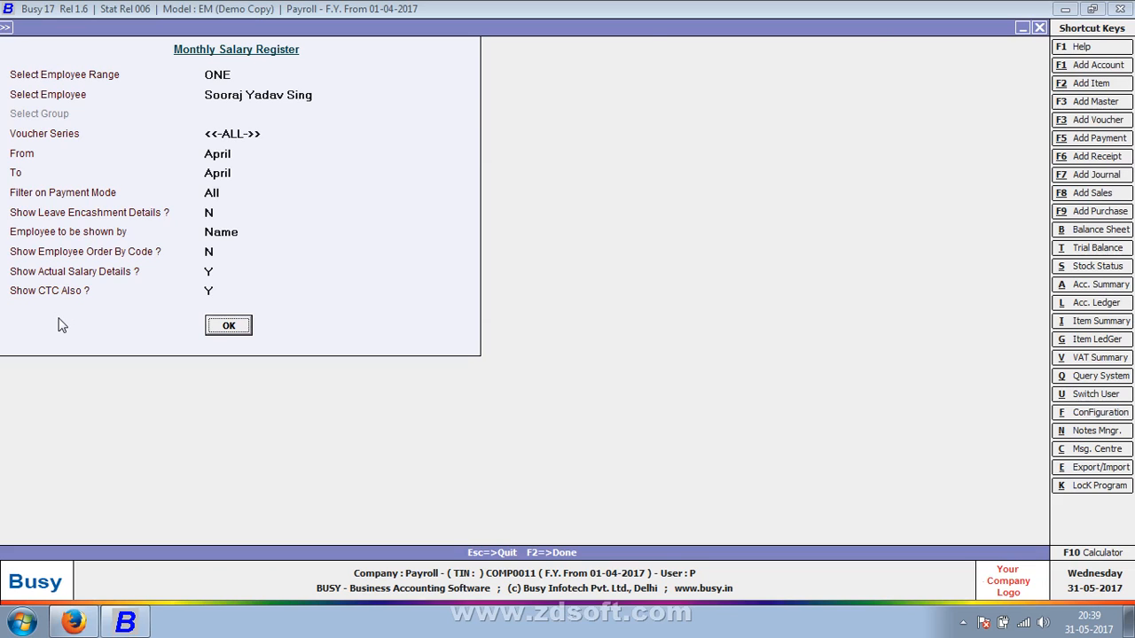
key("Return")
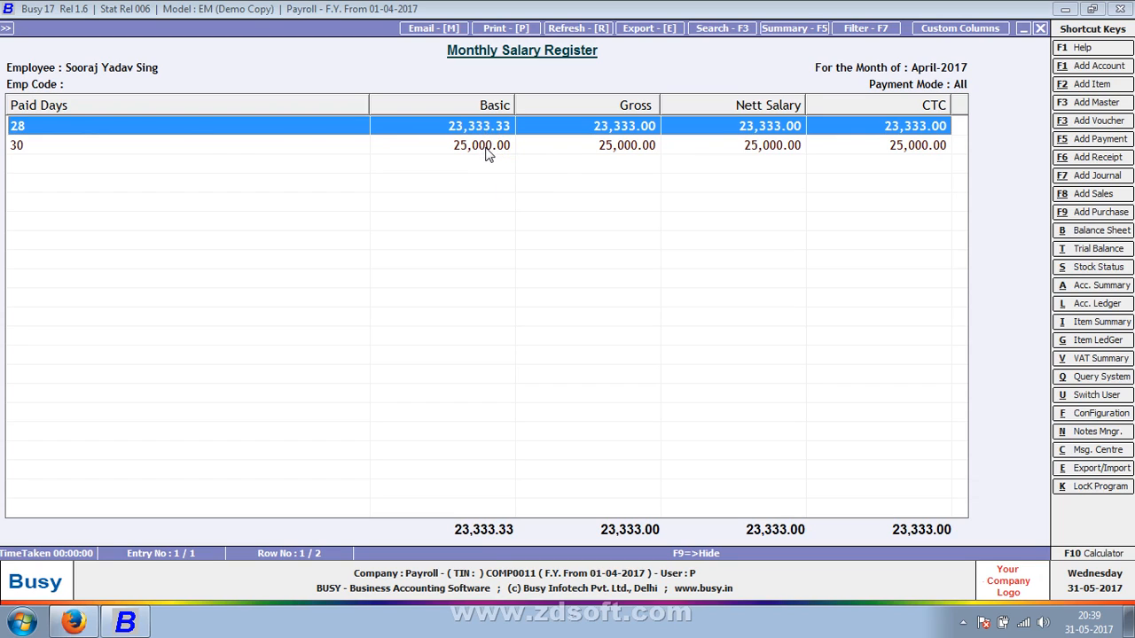
Close the Monthly Salary Register and leave the payroll reports
key("Escape")
key("Escape")
key("Left")
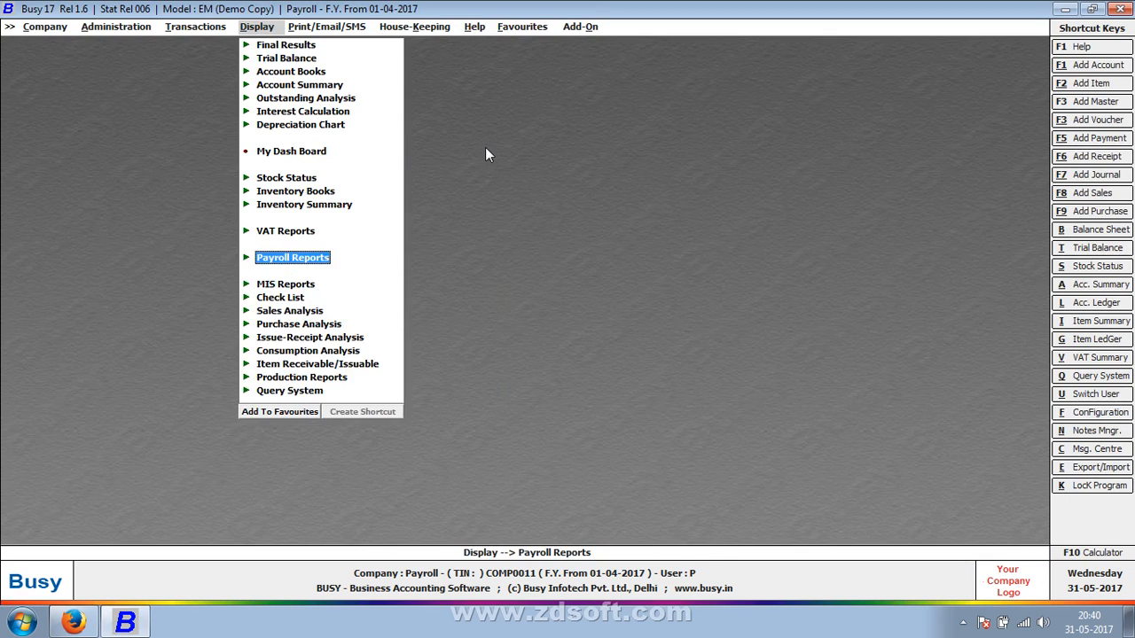
key("Left")
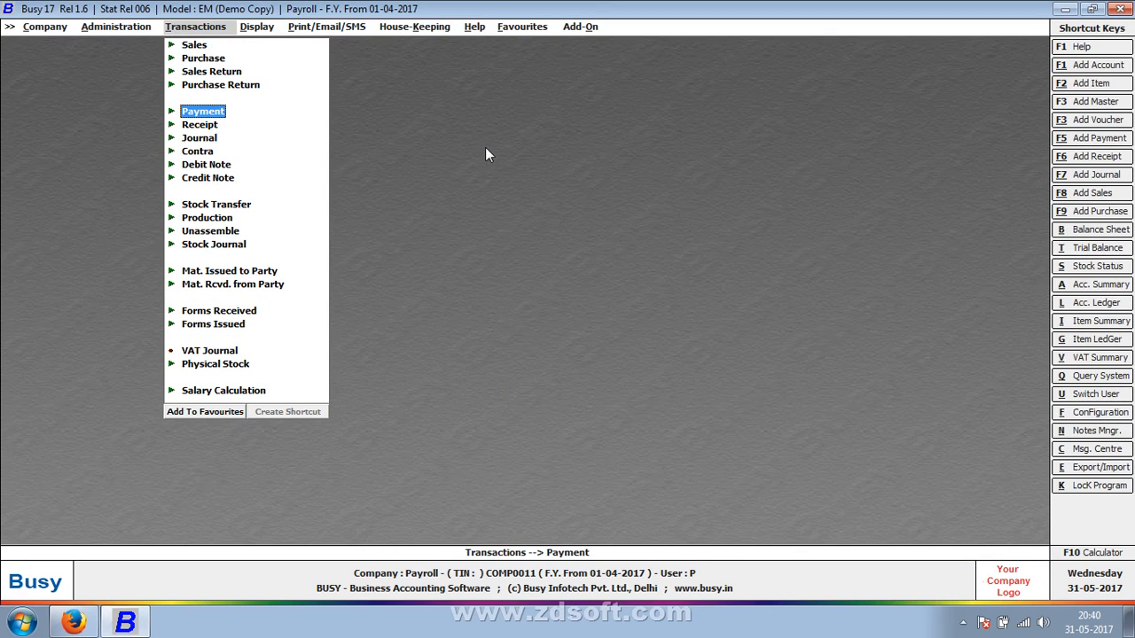
key("super+d")
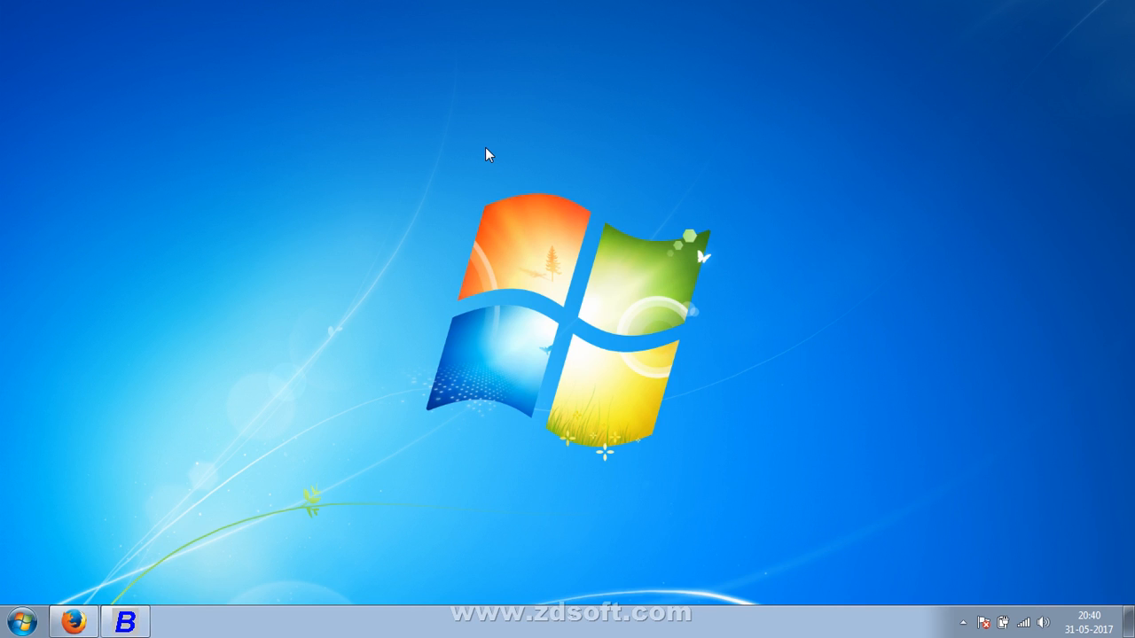
left_click(963, 626)
mouse_move(935, 549)
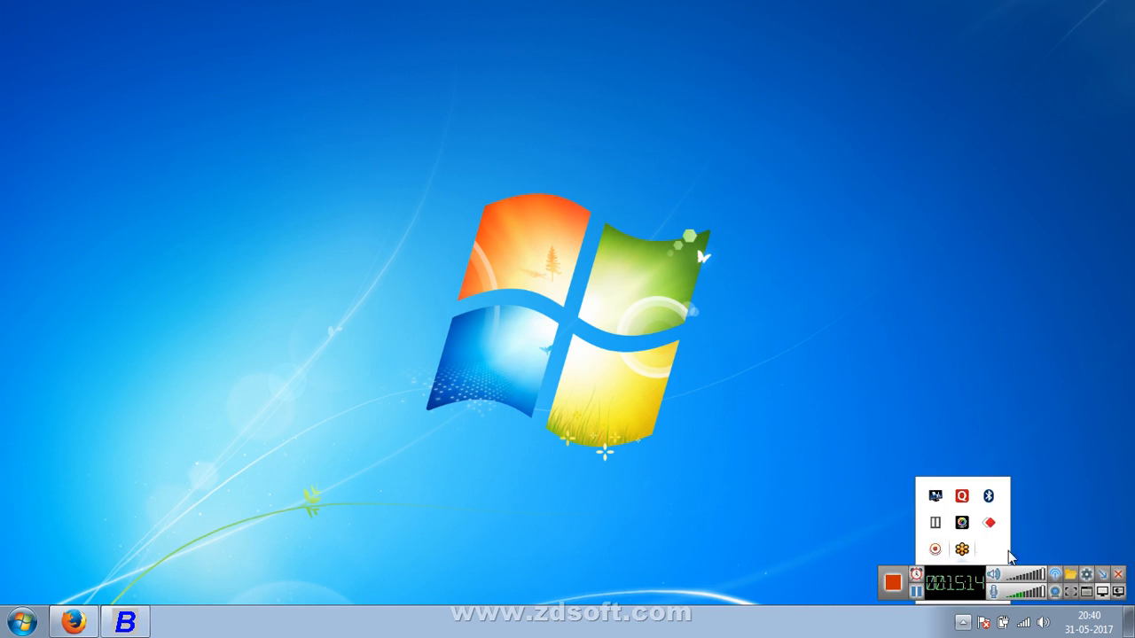